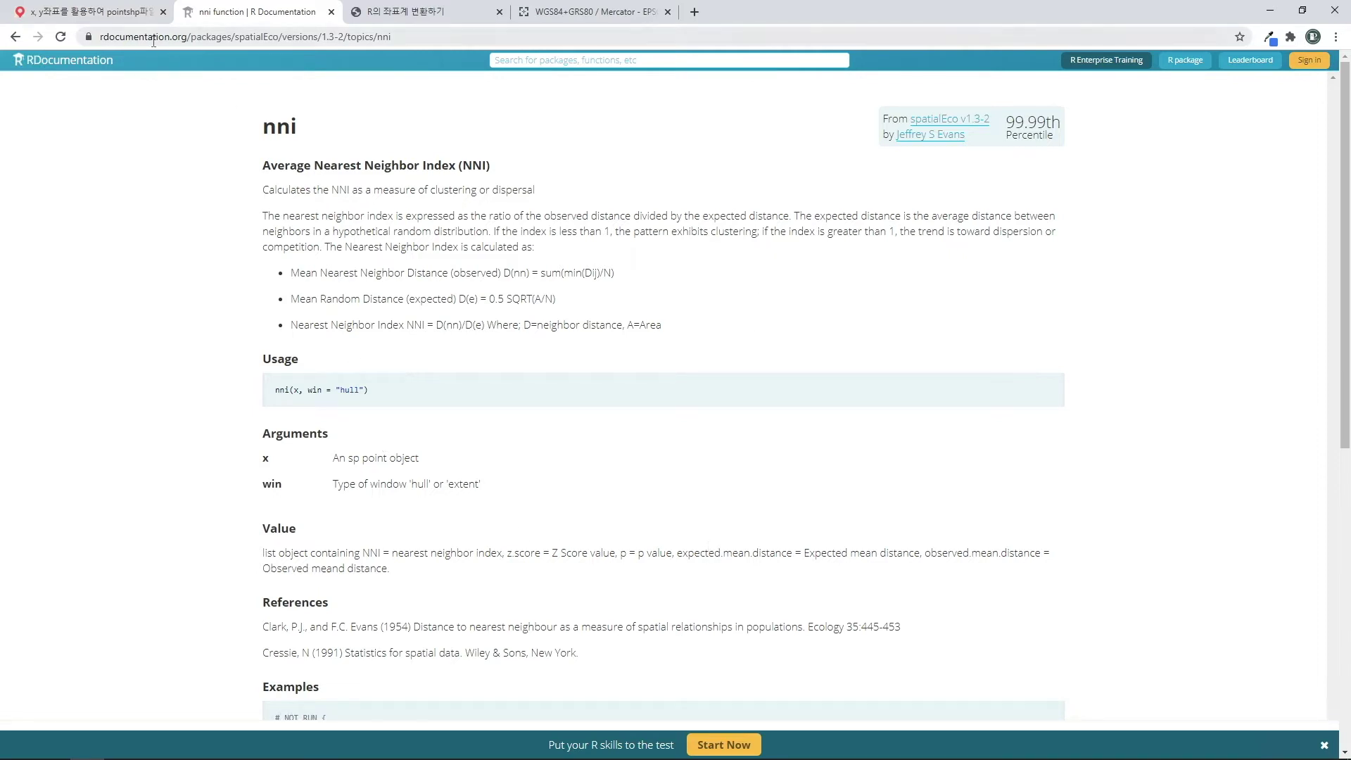
- Read the biz-gis.com forum question about building a point shapefile from x, y coordinates and calculating NNI in R
{"action": "left_click", "coordinate": [124, 16]}
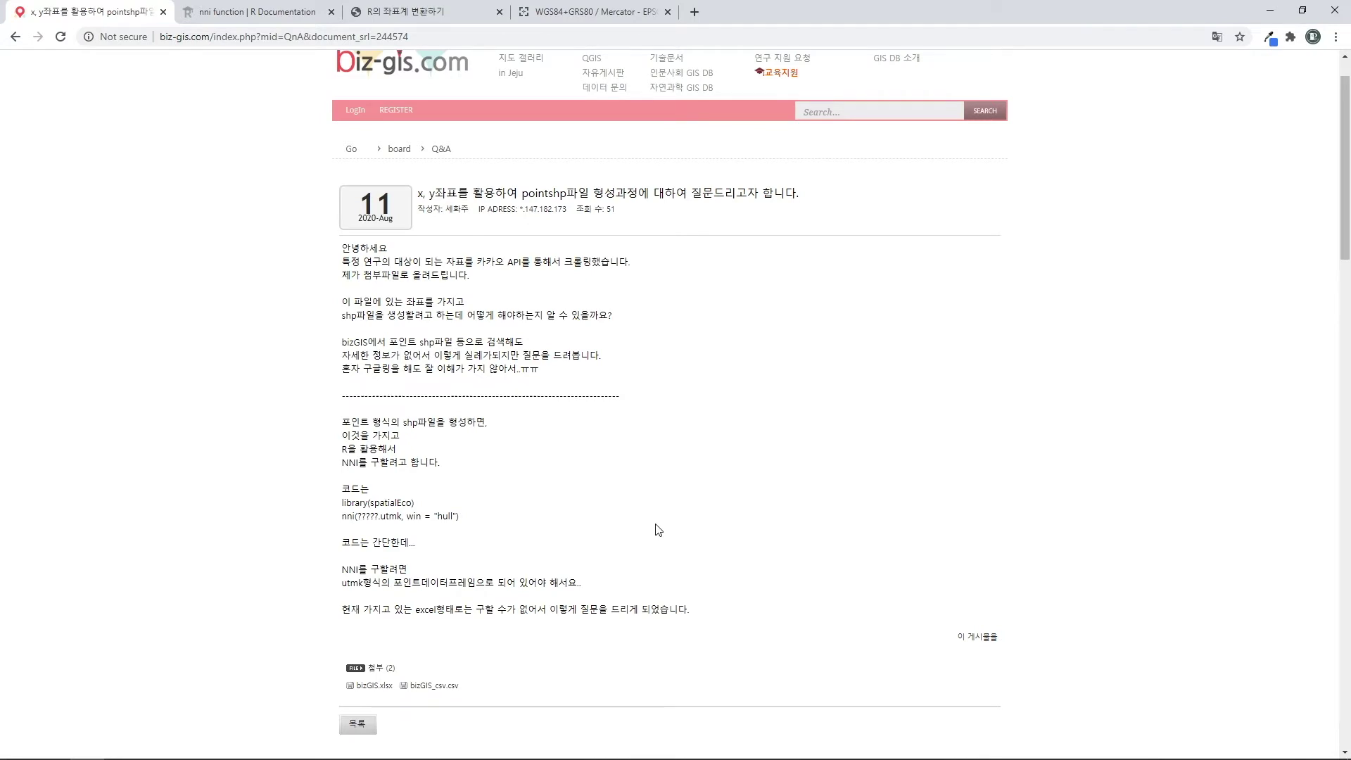
{"action": "left_click", "coordinate": [397, 518]}
{"action": "left_click", "coordinate": [380, 518]}
- Review the R coordinate conversion article's test section on converting UTM-K (GRS-80) coordinates to WGS84
{"action": "left_click", "coordinate": [407, 12]}
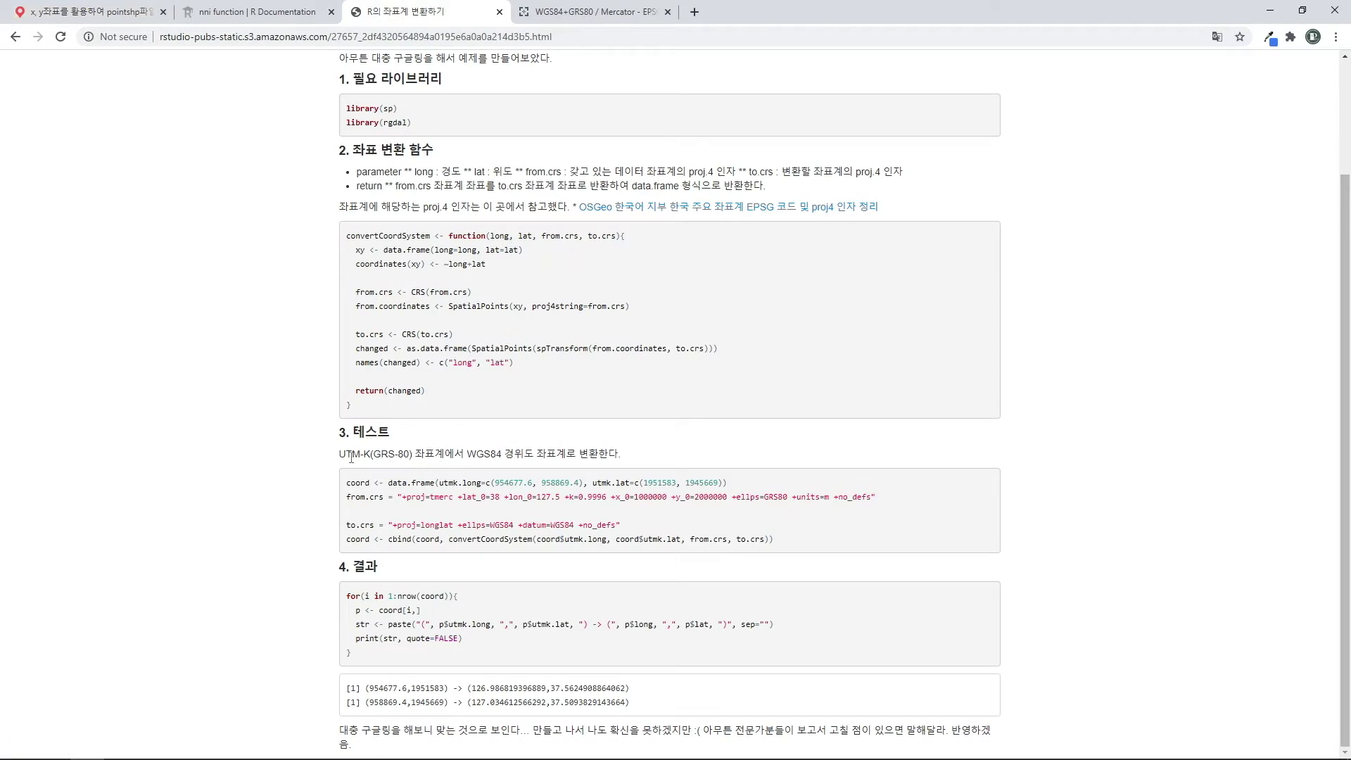
{"action": "left_click_drag", "start_coordinate": [373, 456], "coordinate": [408, 456]}
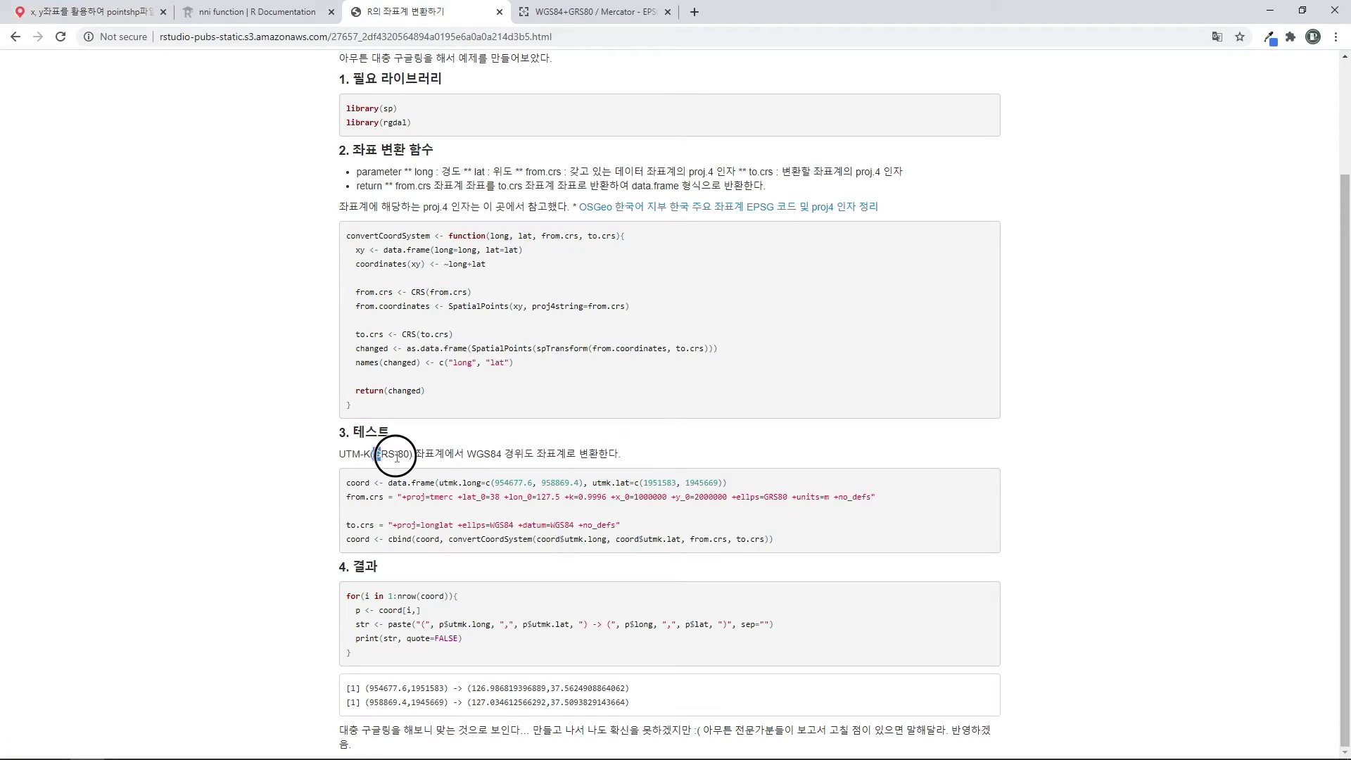
{"action": "left_click", "coordinate": [502, 454]}
{"action": "left_click_drag", "start_coordinate": [502, 454], "coordinate": [421, 454]}
{"action": "left_click", "coordinate": [421, 454]}
- Examine the epsg.io page for EPSG:42310, including its WGS84+GRS80 / Mercator name and projection definition
{"action": "left_click", "coordinate": [608, 17]}
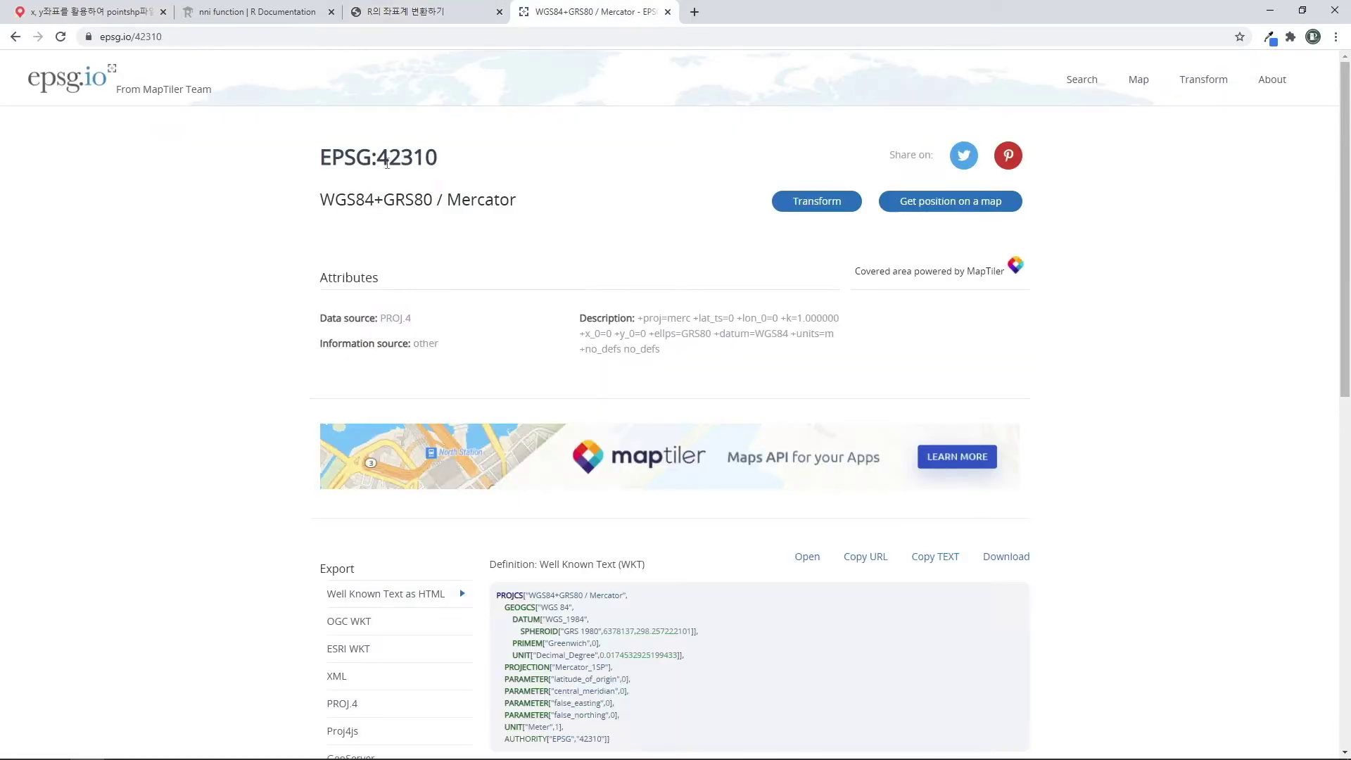
{"action": "left_click_drag", "start_coordinate": [432, 161], "coordinate": [325, 162]}
{"action": "left_click", "coordinate": [324, 164]}
{"action": "mouse_move", "coordinate": [438, 156]}
{"action": "left_mouse_down"}
{"action": "mouse_move", "coordinate": [320, 160]}
{"action": "mouse_move", "coordinate": [439, 159]}
{"action": "left_mouse_up"}
{"action": "left_click", "coordinate": [332, 162]}
{"action": "left_click", "coordinate": [444, 167]}
{"action": "left_click", "coordinate": [570, 621]}
{"action": "left_click", "coordinate": [532, 728]}
{"action": "mouse_move", "coordinate": [518, 201]}
{"action": "left_mouse_down"}
{"action": "mouse_move", "coordinate": [332, 172]}
{"action": "mouse_move", "coordinate": [323, 157]}
{"action": "mouse_move", "coordinate": [467, 172]}
{"action": "mouse_move", "coordinate": [523, 202]}
{"action": "left_mouse_up"}
{"action": "left_click", "coordinate": [523, 201]}
- Return to the forum post's attachments and check the sample files in the NNI_Sample folder in File Explorer
{"action": "left_click", "coordinate": [108, 18]}
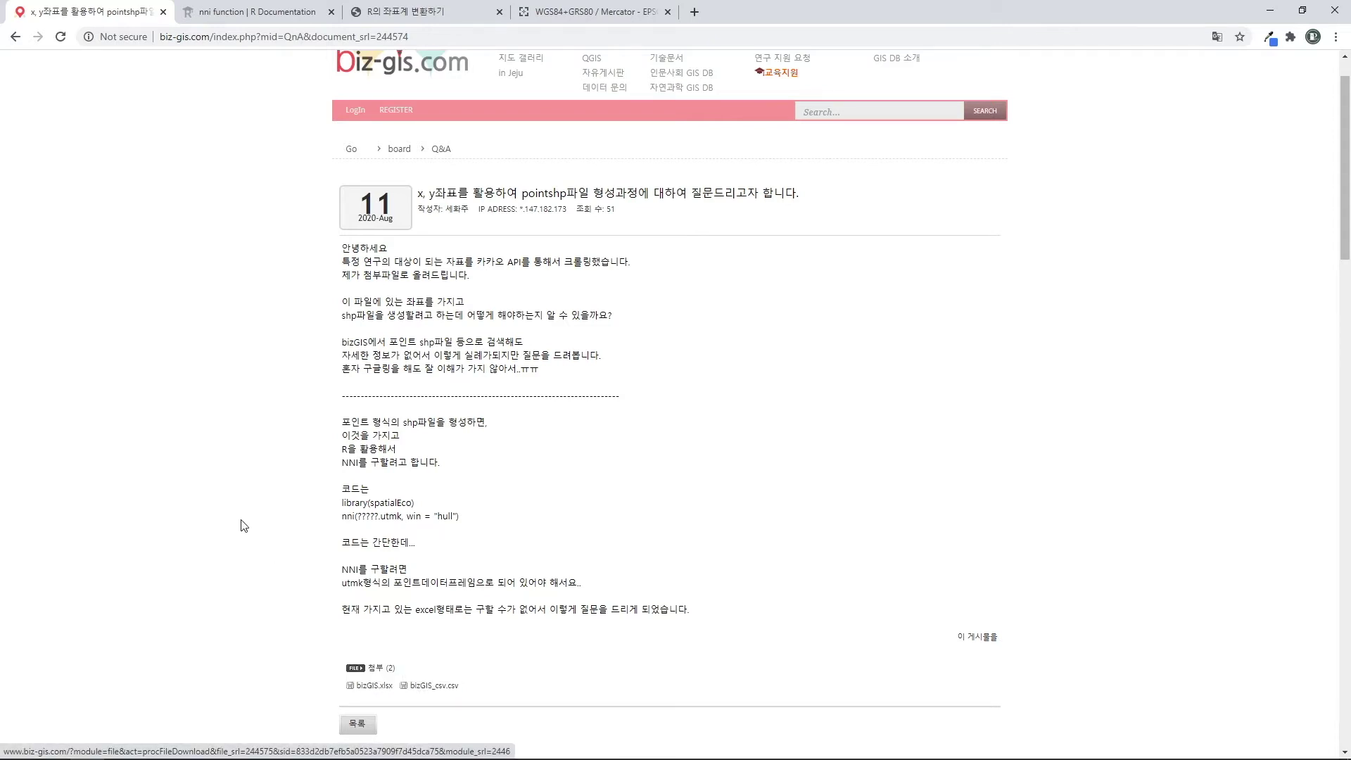
{"action": "left_click", "coordinate": [52, 746]}
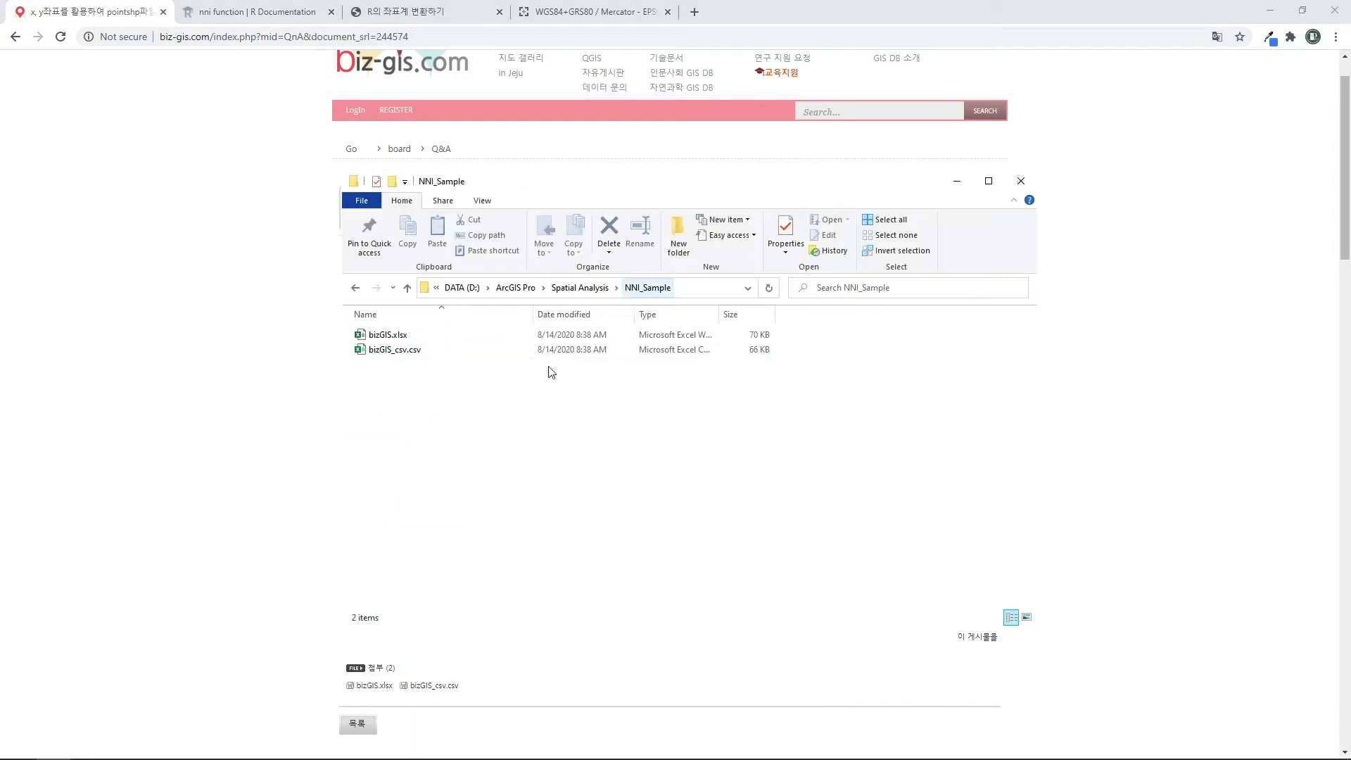
{"action": "left_click_drag", "start_coordinate": [431, 382], "coordinate": [476, 413]}
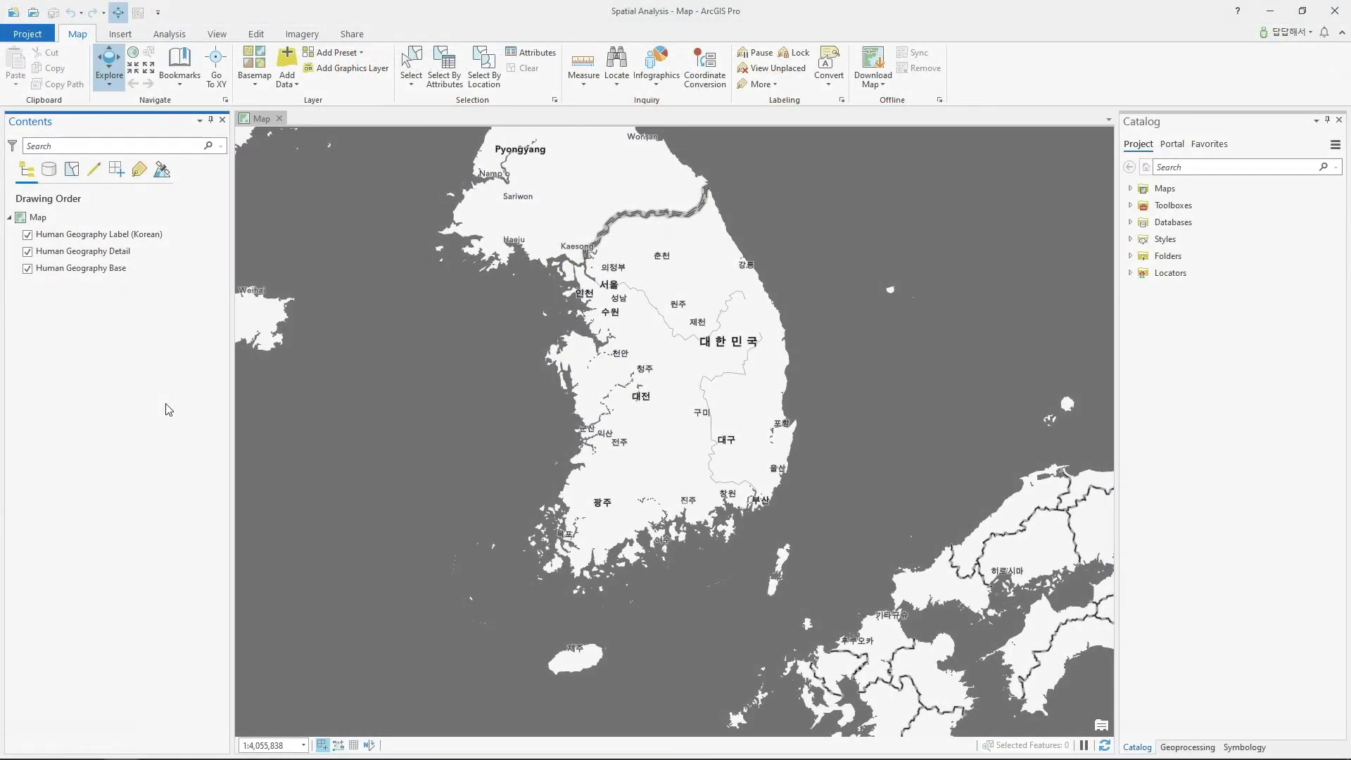
- Switch to ArcGIS Pro and inspect the Excel and CSV files in the project's Spatial Analysis > NNI_Sample folder
{"action": "left_click", "coordinate": [1130, 256]}
{"action": "left_click", "coordinate": [1141, 272]}
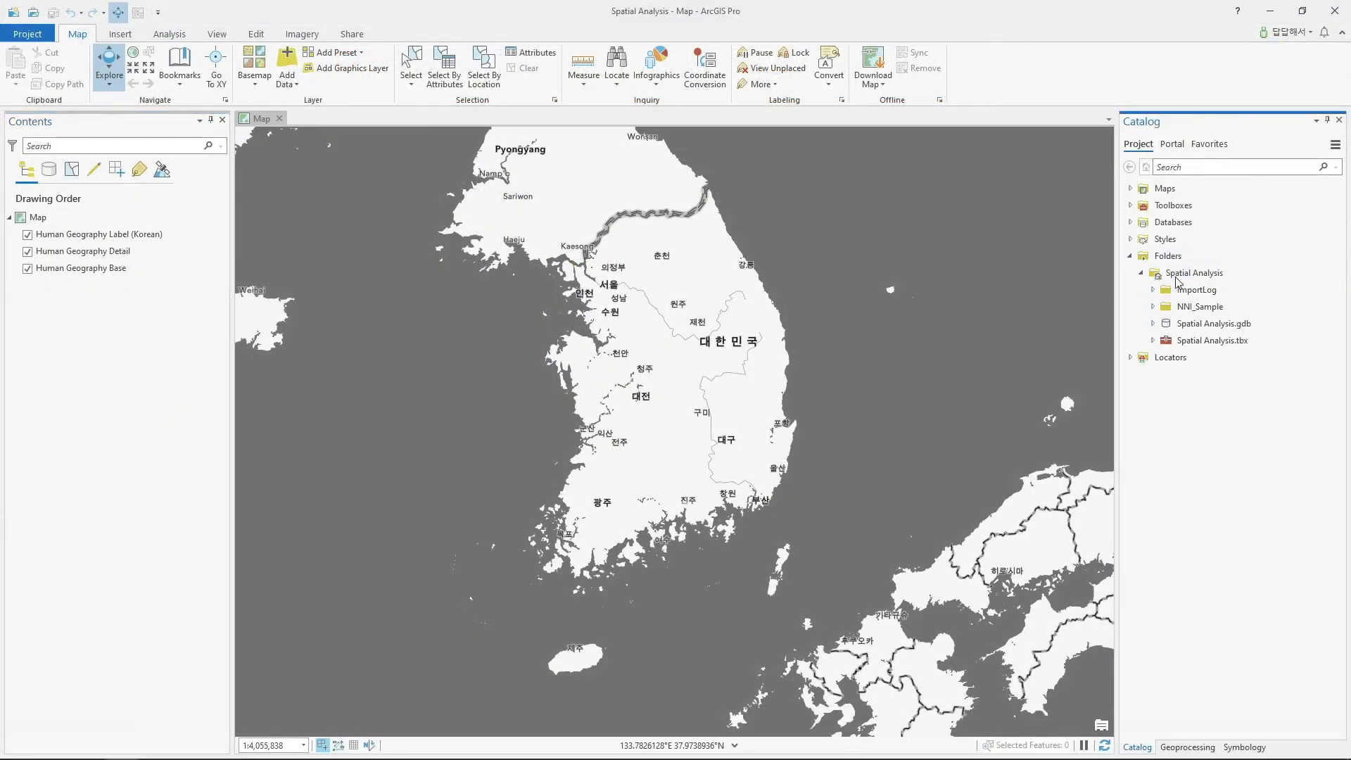
{"action": "left_click", "coordinate": [1153, 306]}
{"action": "left_click", "coordinate": [1211, 341]}
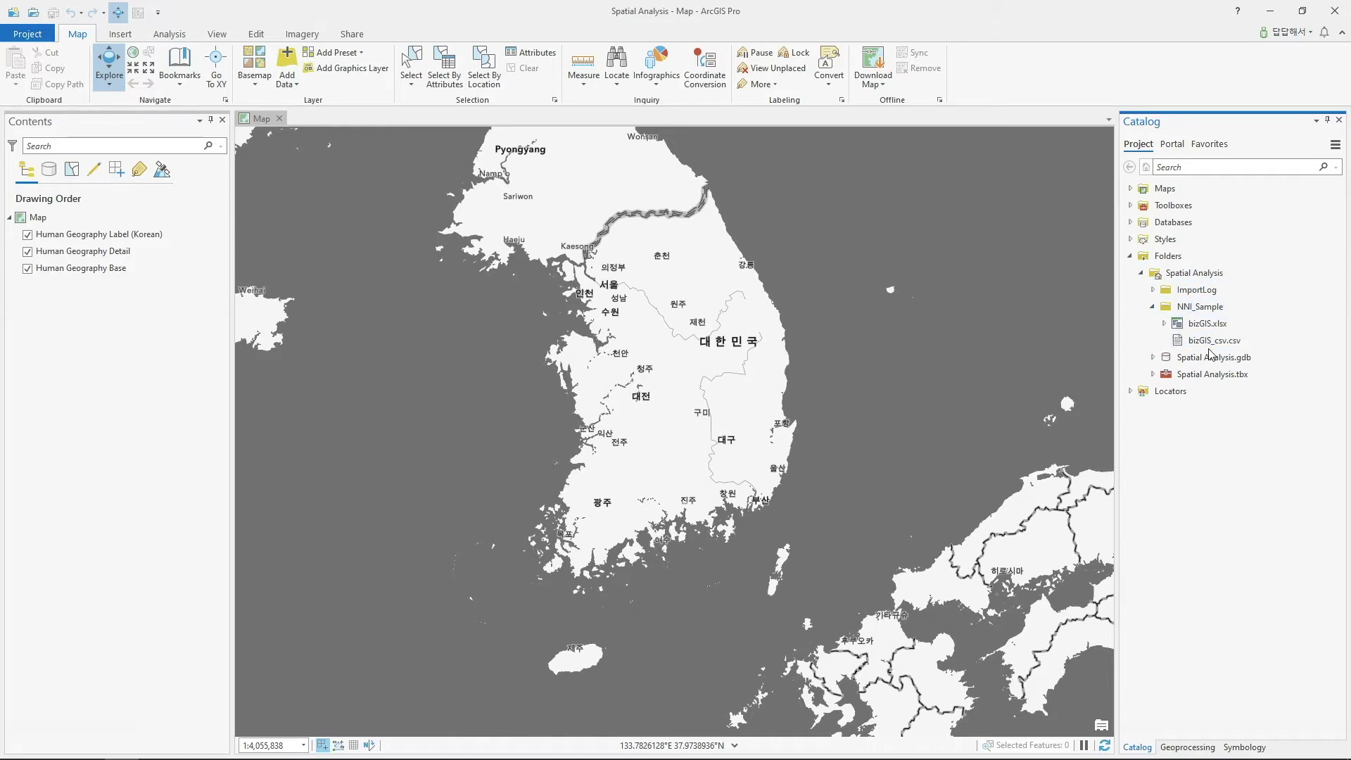
{"action": "left_click", "coordinate": [1222, 326]}
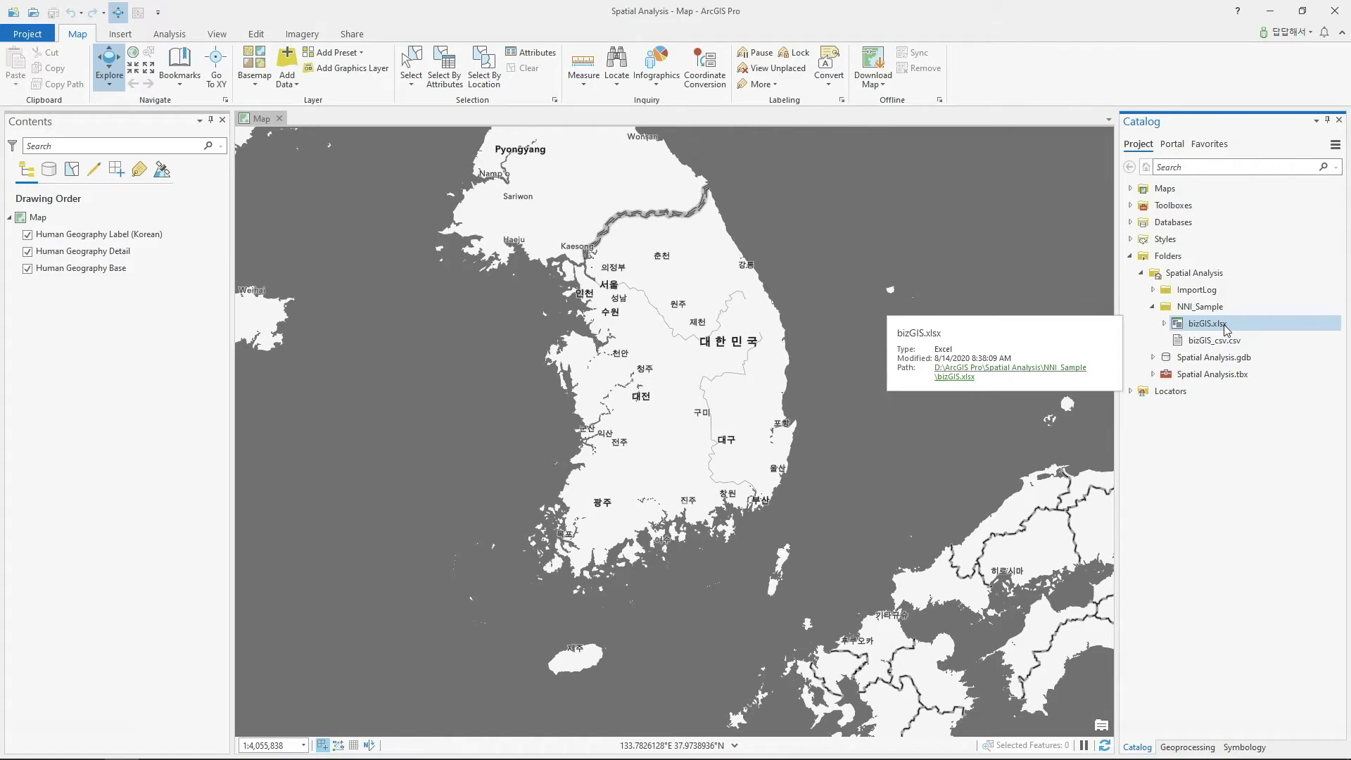
{"action": "left_click", "coordinate": [1234, 340]}
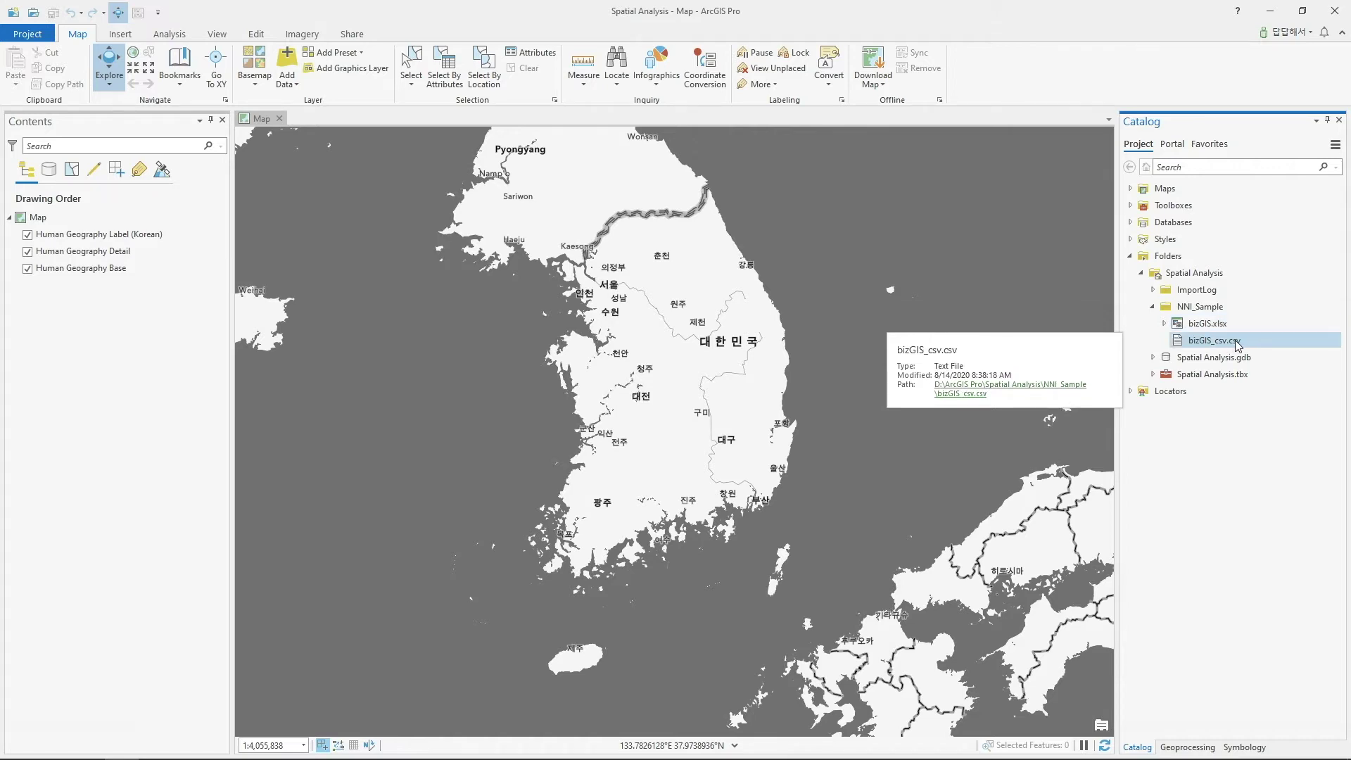
- Try adding bizGIS_csv.csv to the map as a standalone table, and remove it after checking its records
{"action": "left_click_drag", "start_coordinate": [1237, 345], "coordinate": [160, 345]}
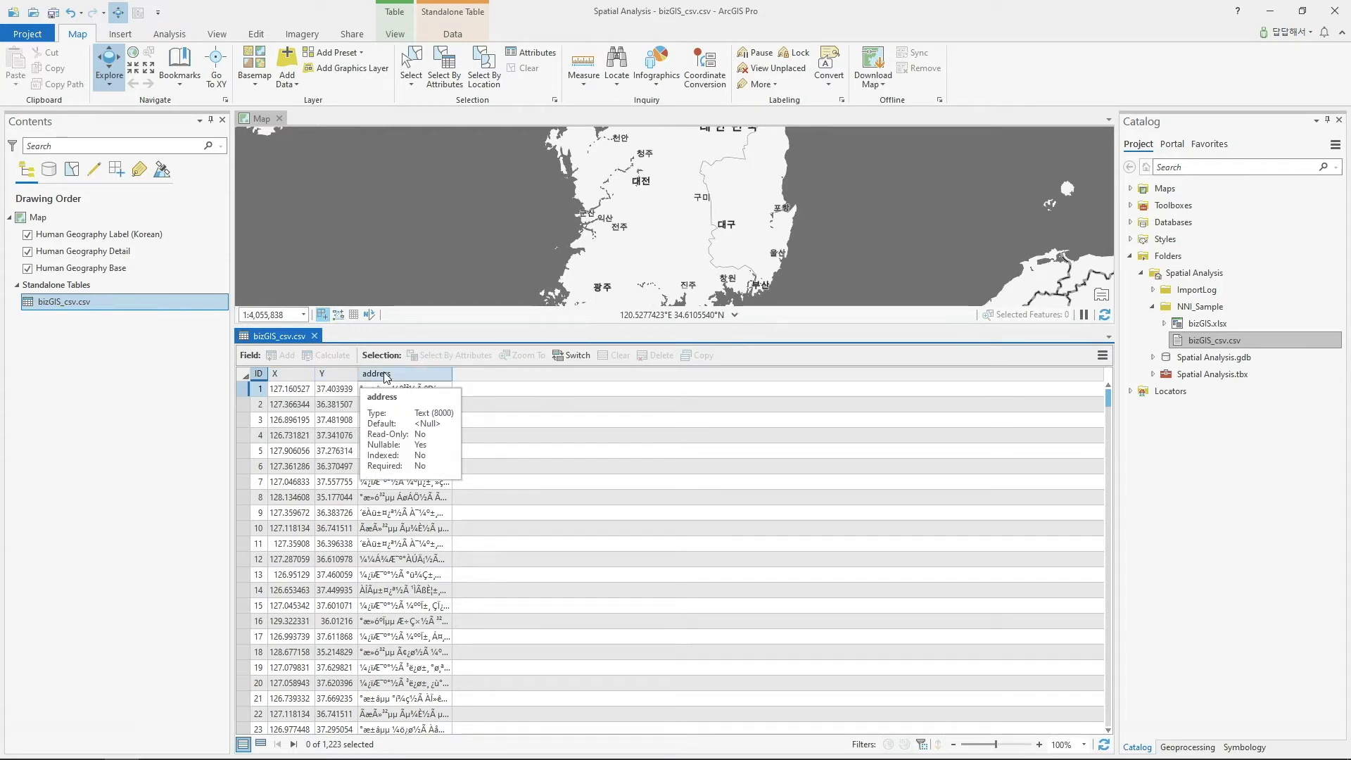
{"action": "left_click", "coordinate": [315, 336]}
{"action": "left_click", "coordinate": [160, 305]}
{"action": "right_click", "coordinate": [161, 310]}
{"action": "left_click", "coordinate": [204, 306]}
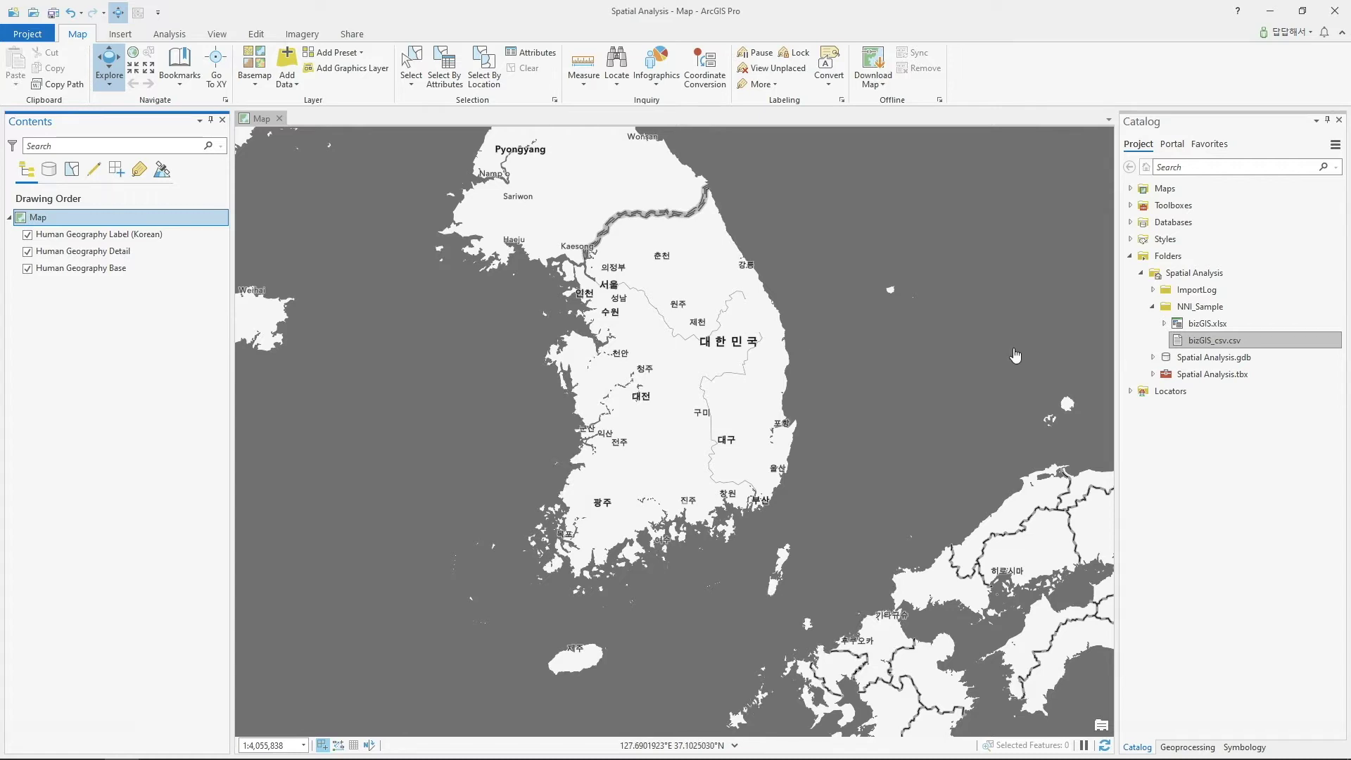
- Convert Sheet1 of bizGIS.xlsx from the NNI_Sample folder into a geodatabase table with the Excel To Table tool
{"action": "left_click", "coordinate": [1188, 748]}
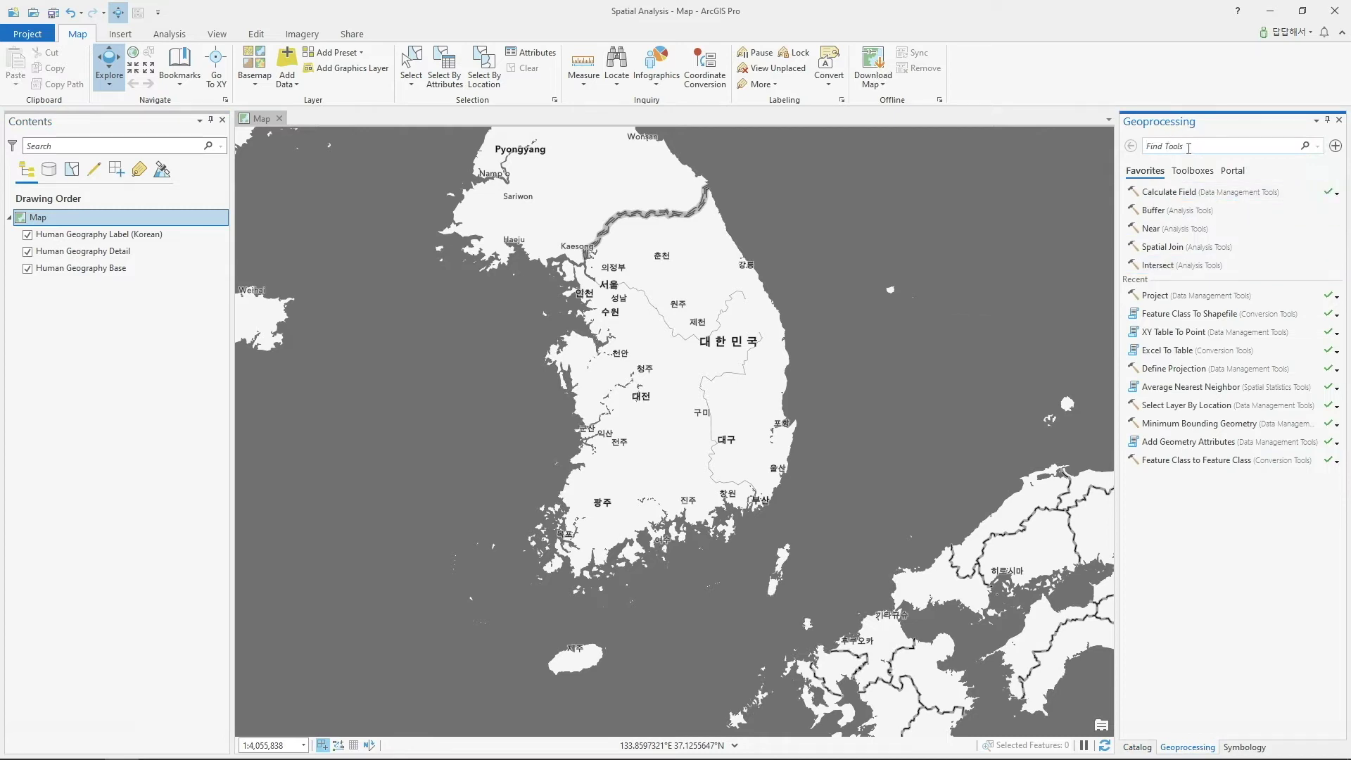
{"action": "left_click", "coordinate": [1188, 148]}
{"action": "type", "text": "excel"}
{"action": "key", "text": "Return"}
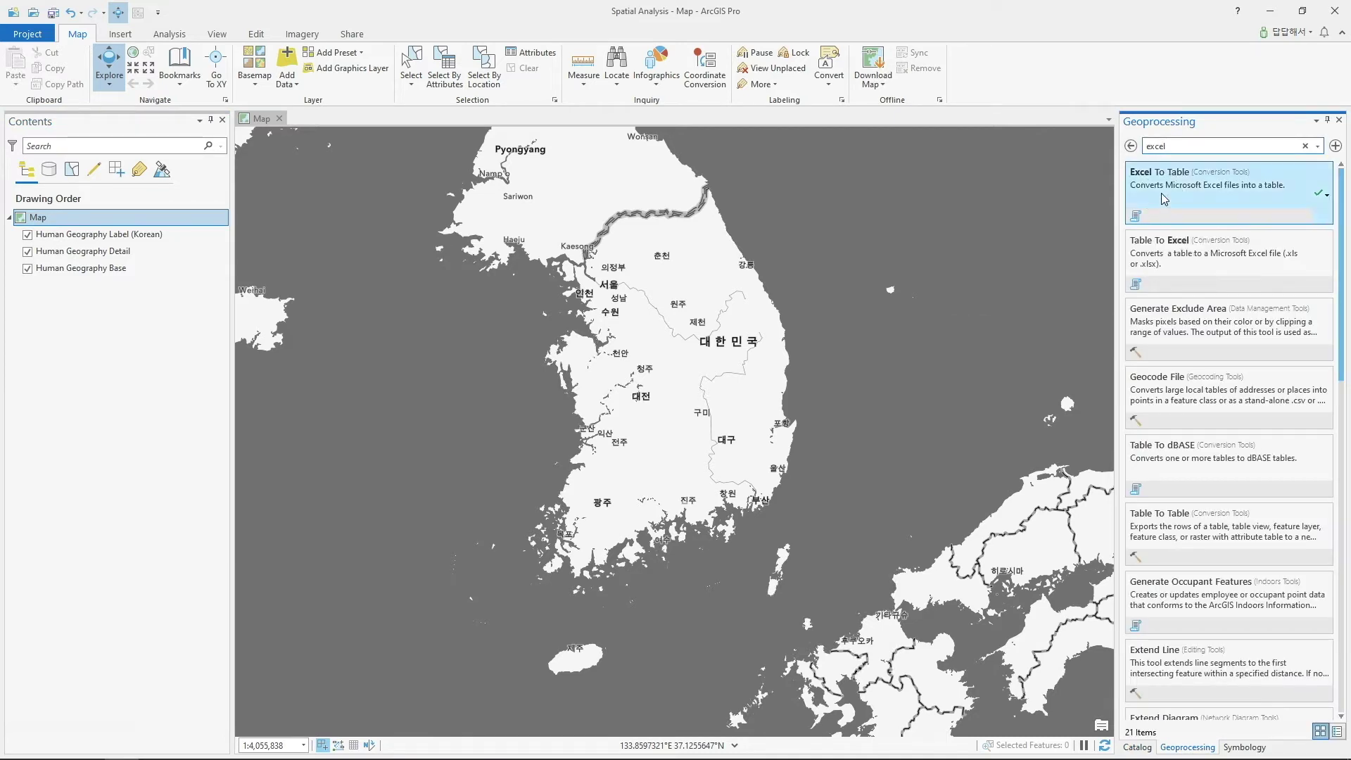
{"action": "left_click", "coordinate": [1165, 199]}
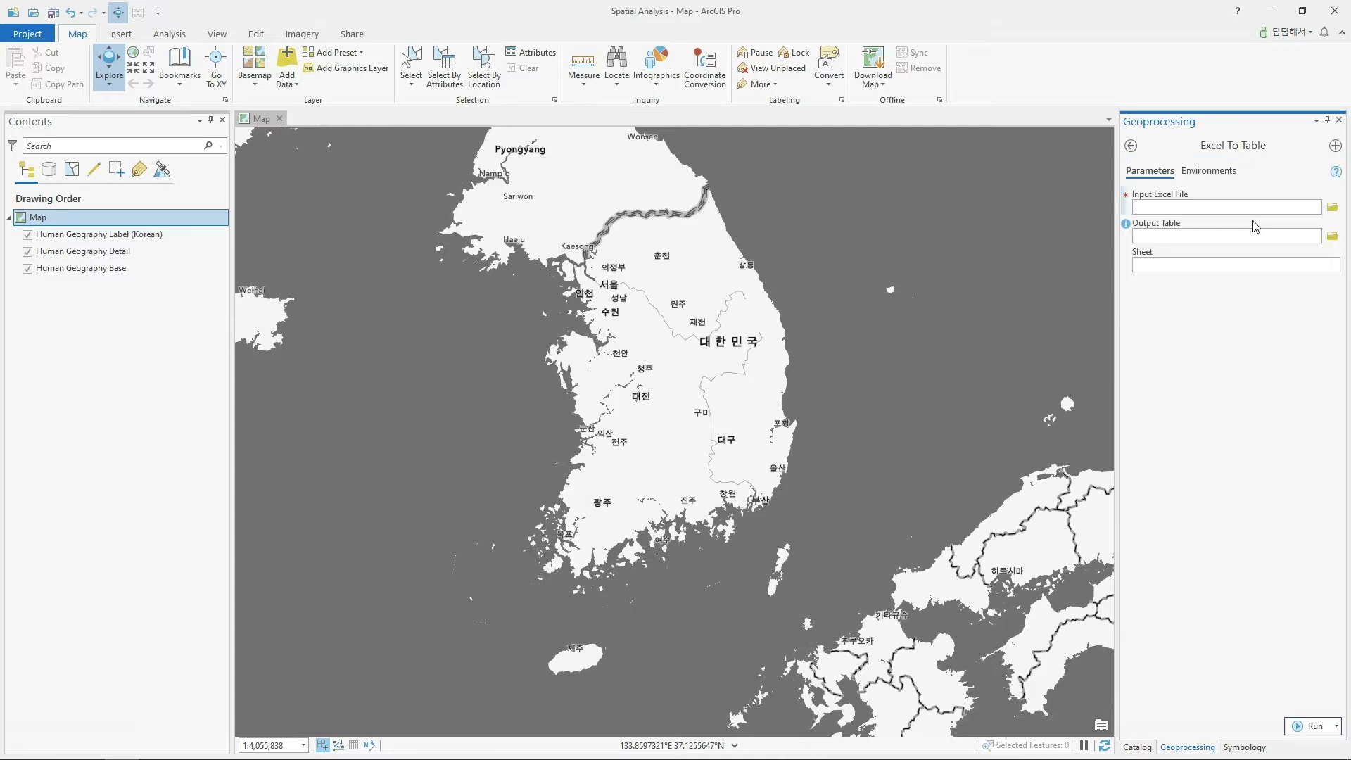
{"action": "left_click", "coordinate": [1338, 207]}
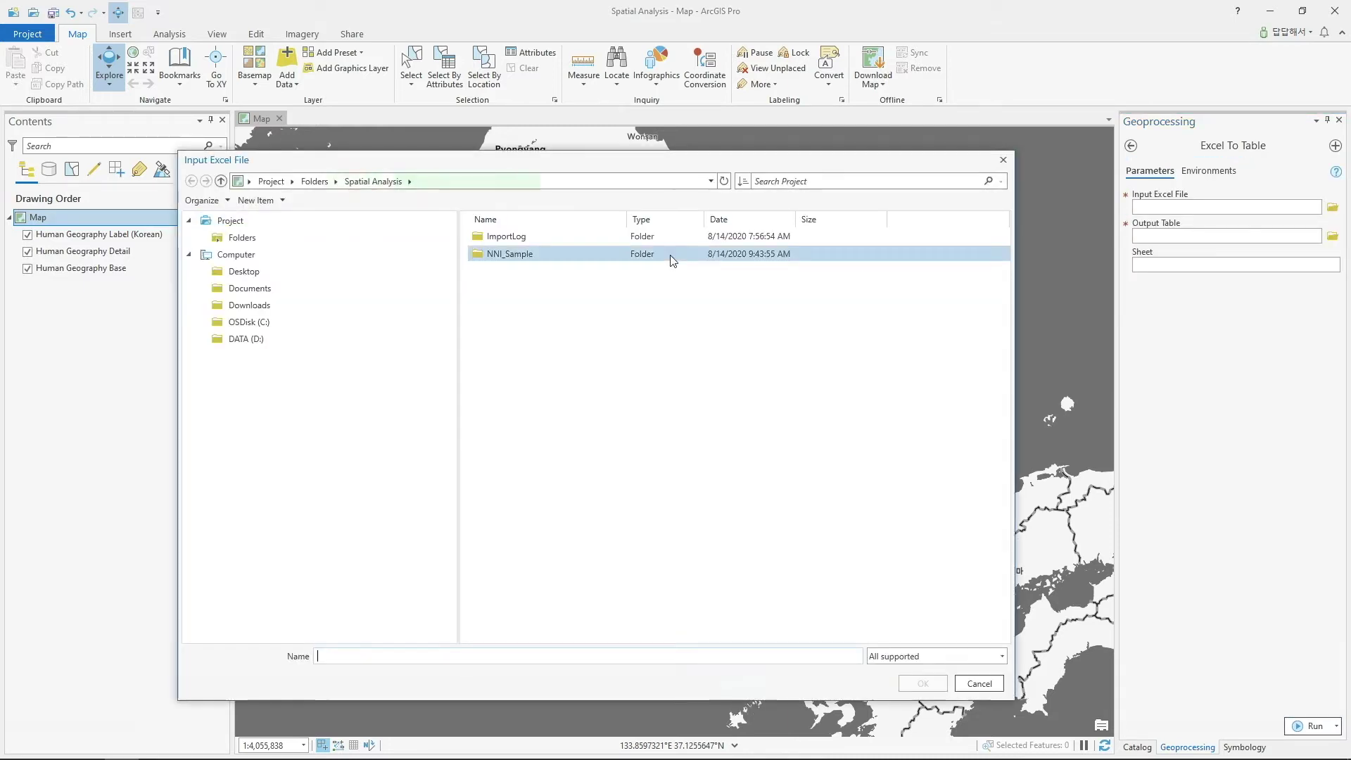
{"action": "double_click", "coordinate": [672, 259]}
{"action": "left_click", "coordinate": [535, 236]}
{"action": "left_click", "coordinate": [922, 683]}
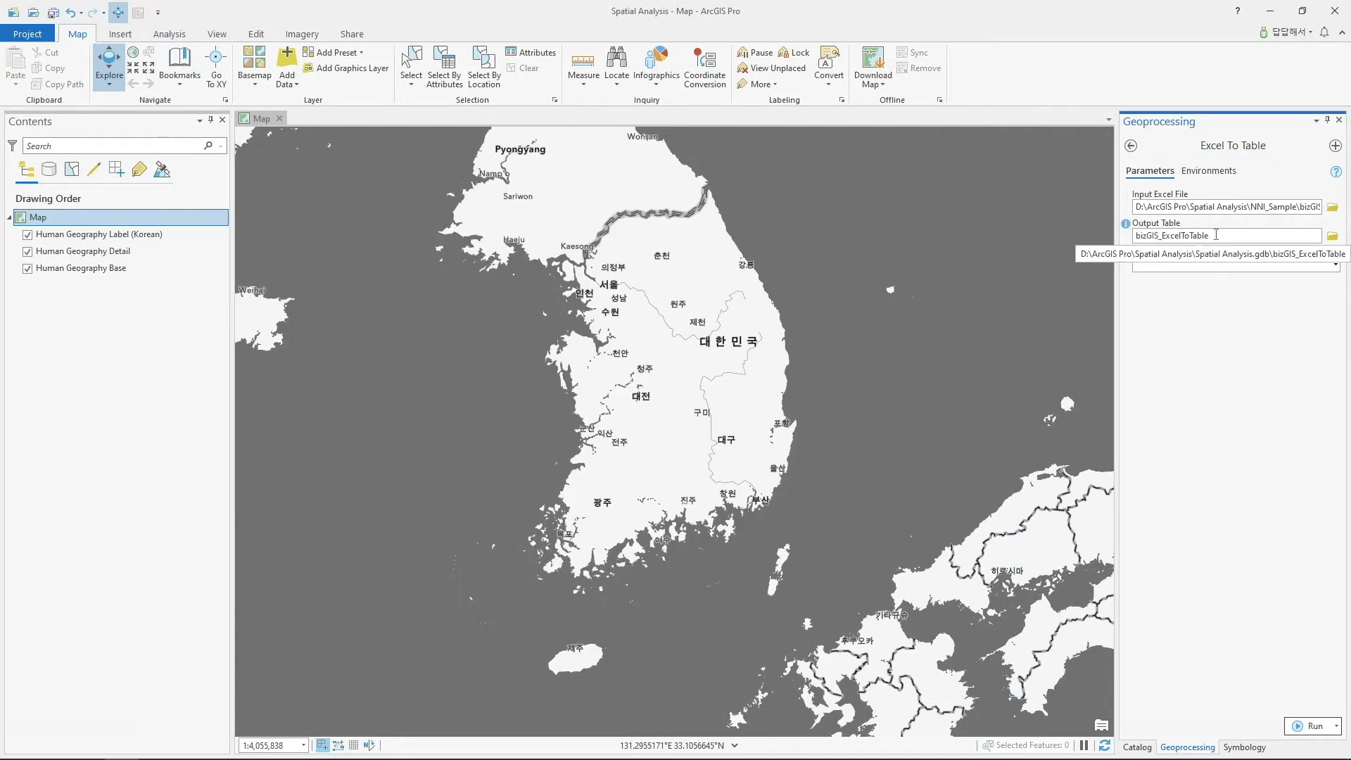
{"action": "left_click", "coordinate": [1336, 266]}
{"action": "left_click", "coordinate": [1176, 281]}
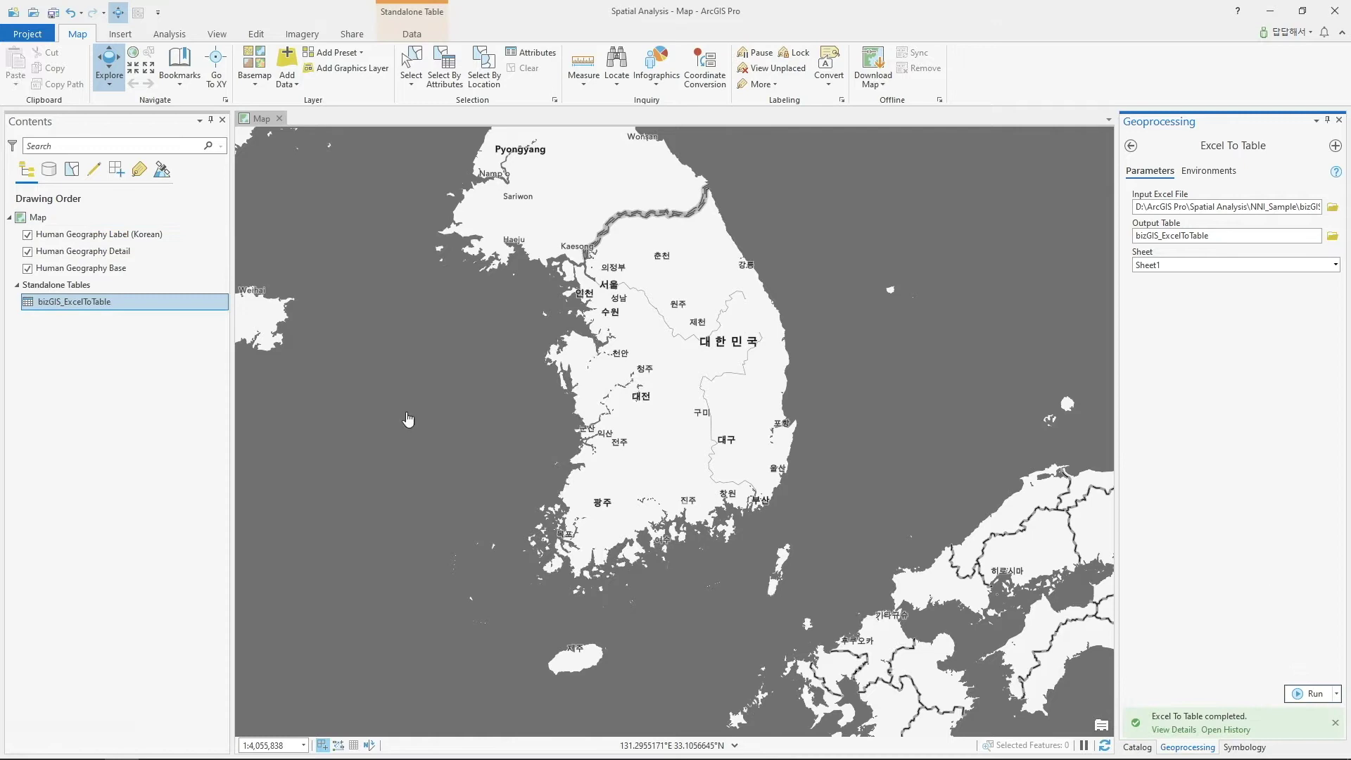
- Check the coordinate and address fields in the bizGIS_ExcelToTable records, and close the table
{"action": "right_click", "coordinate": [129, 305]}
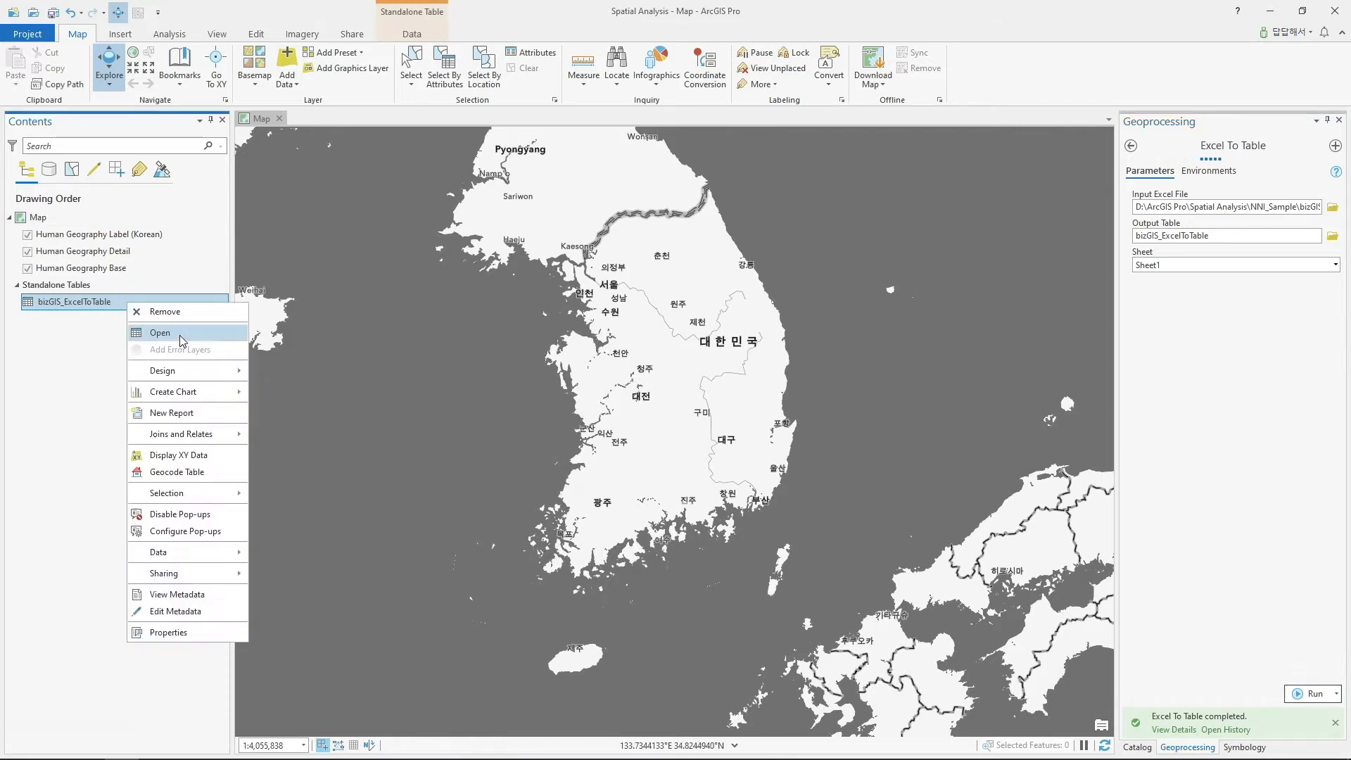
{"action": "left_click", "coordinate": [182, 335]}
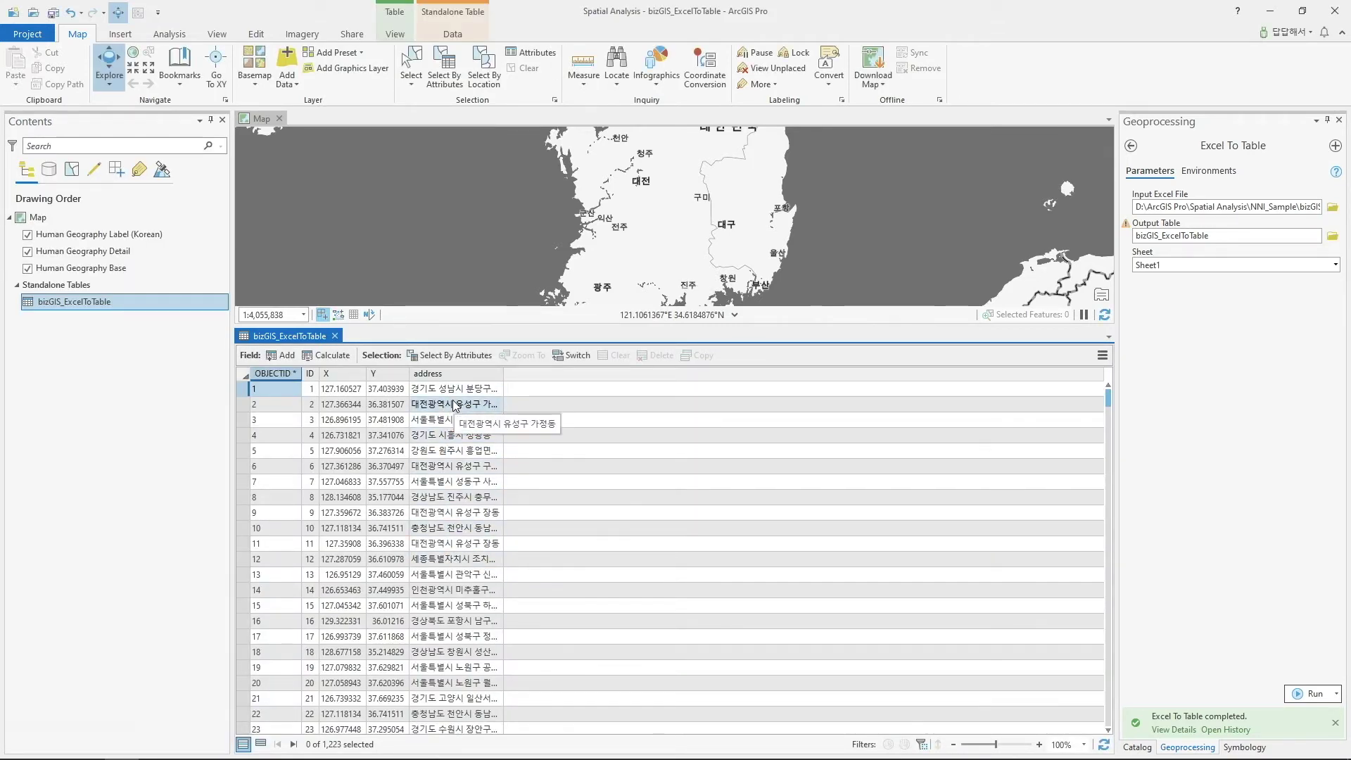
{"action": "left_click", "coordinate": [335, 337]}
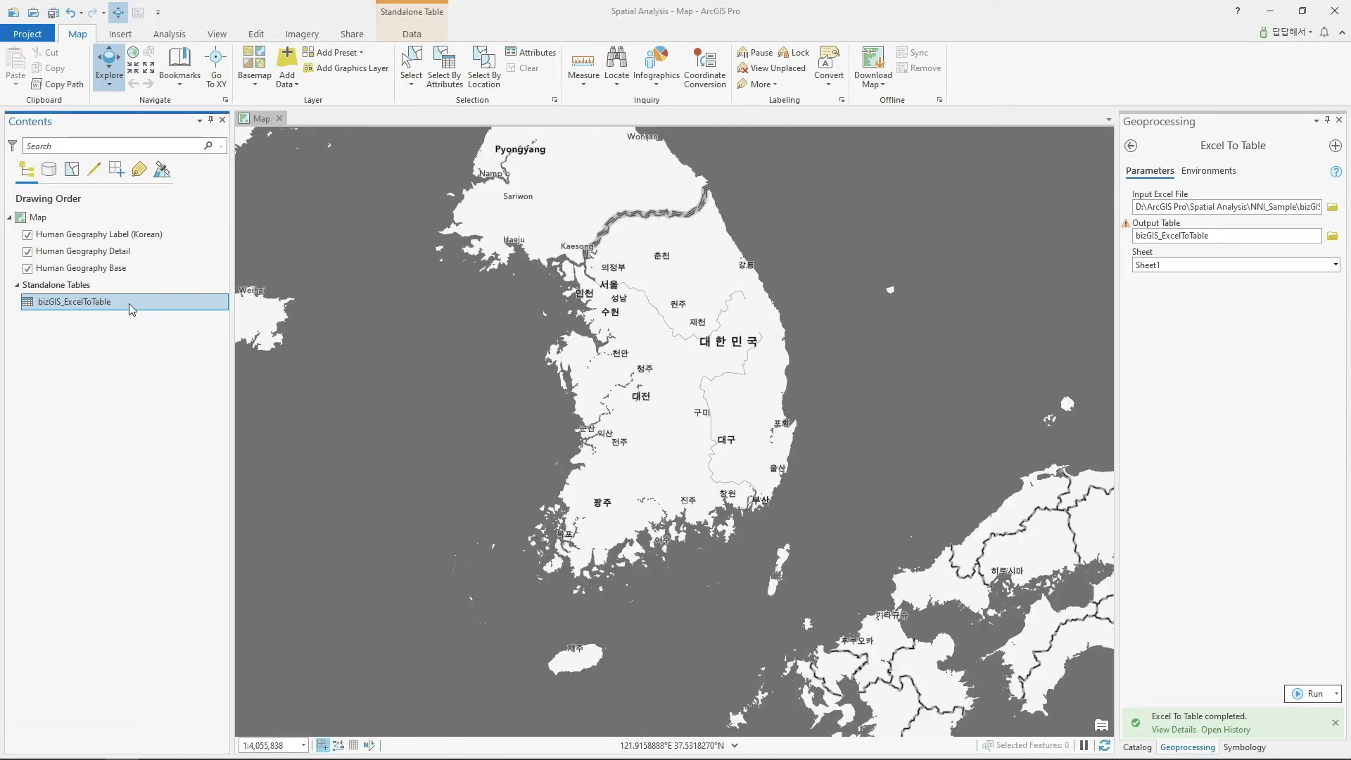
- Display the bizGIS_ExcelToTable records as points using the X and Y fields and the WGS 1984 coordinate system
{"action": "right_click", "coordinate": [87, 308]}
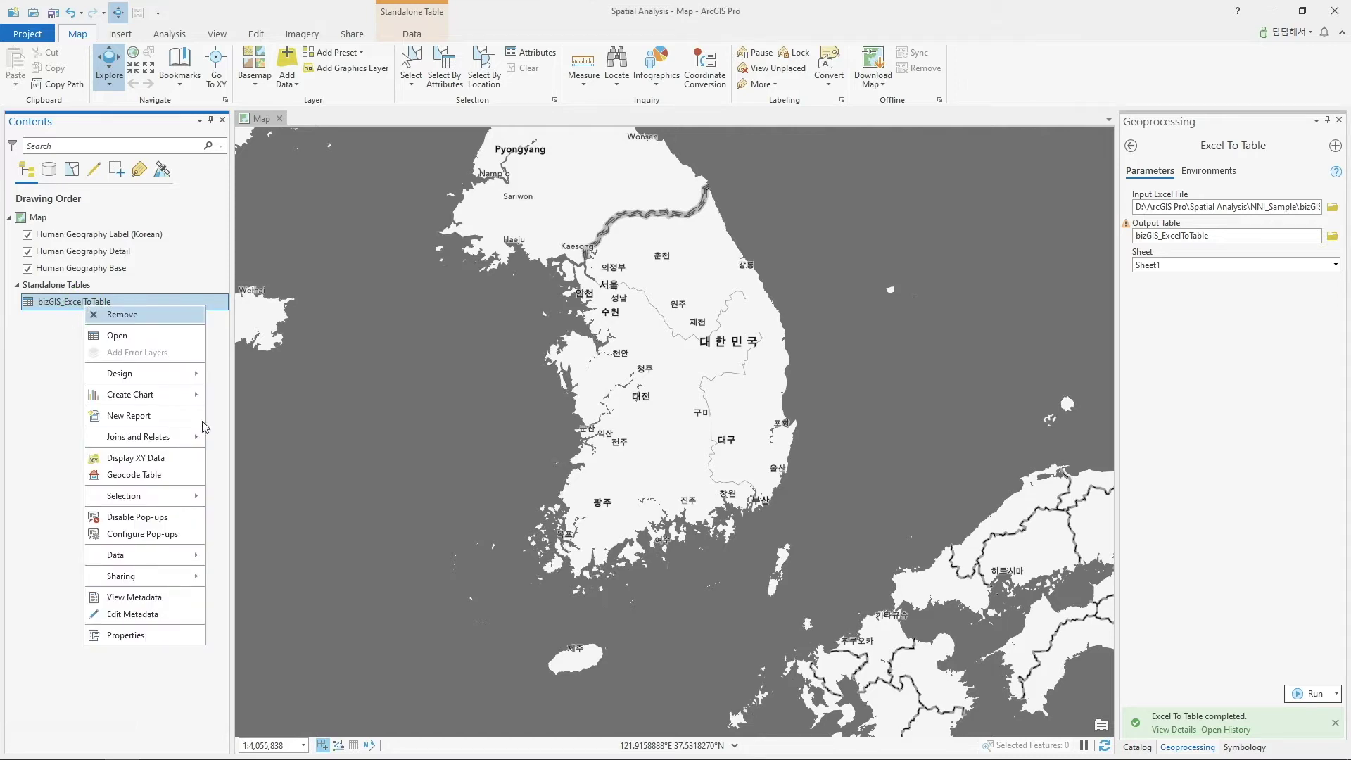
{"action": "left_click", "coordinate": [190, 459]}
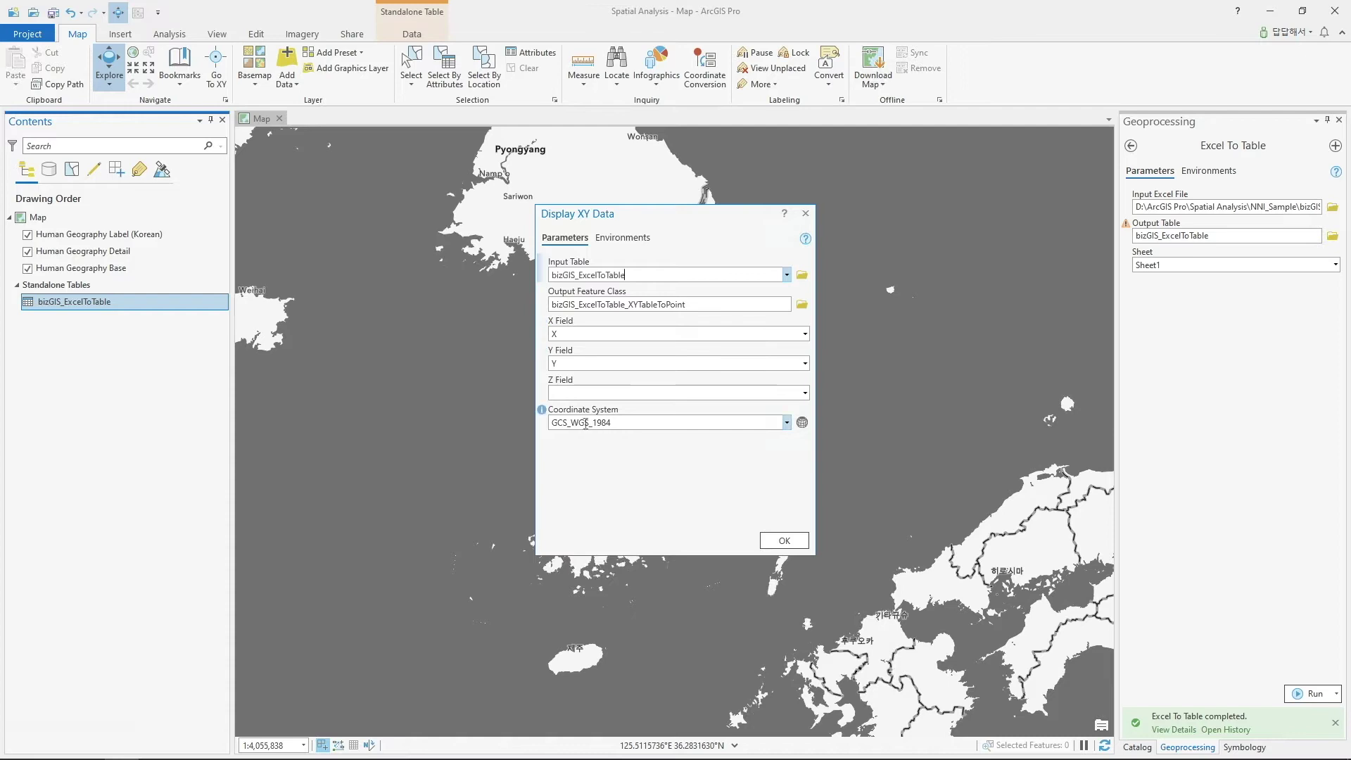
{"action": "left_click", "coordinate": [802, 423]}
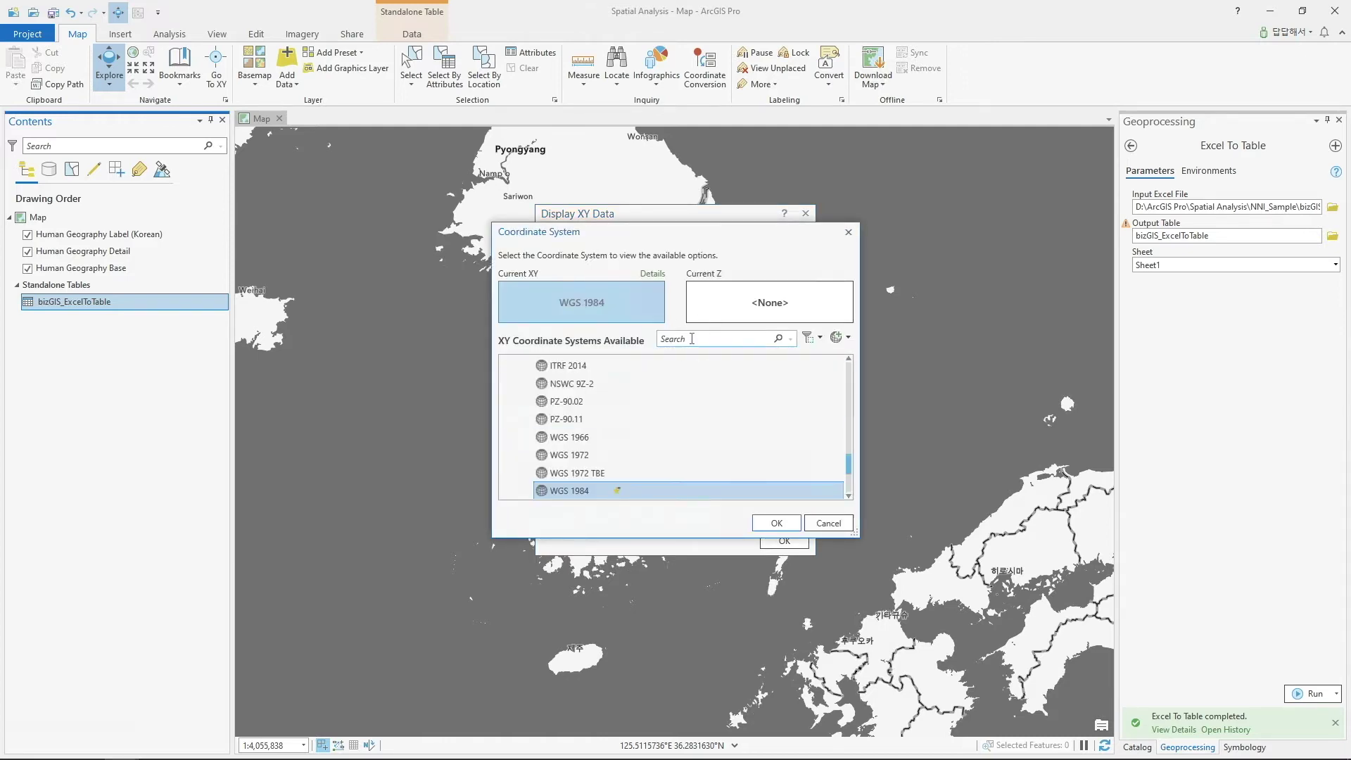
{"action": "type", "text": "wgs 1984"}
{"action": "key", "text": "Return"}
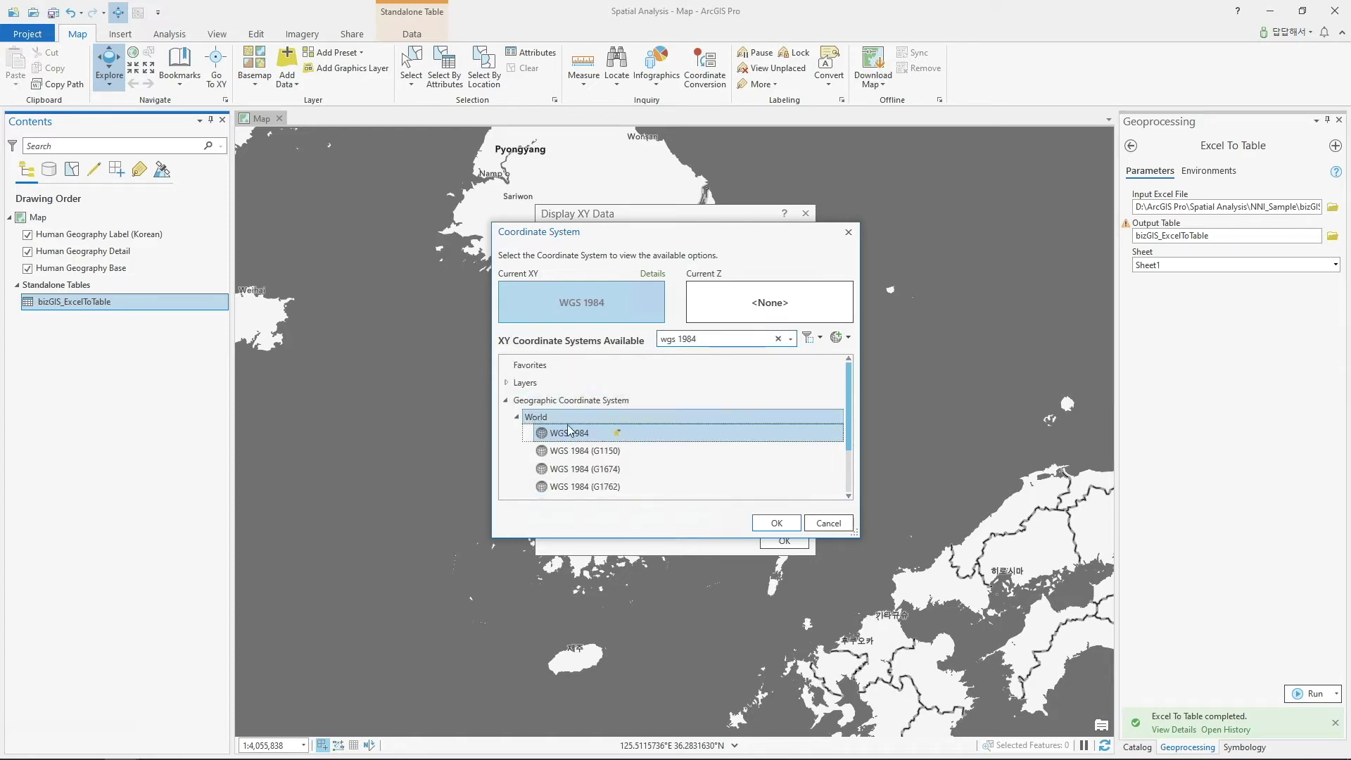
{"action": "left_click", "coordinate": [776, 523]}
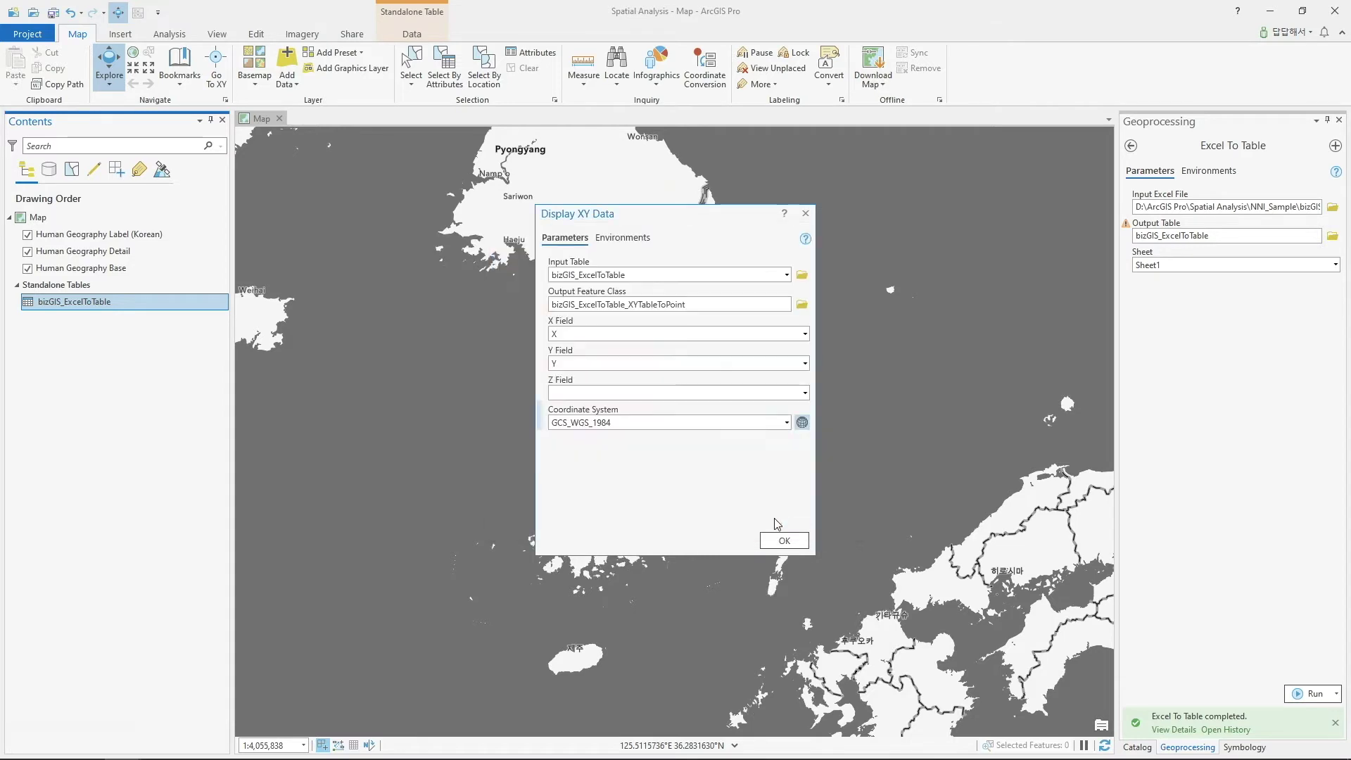
{"action": "left_click", "coordinate": [790, 541]}
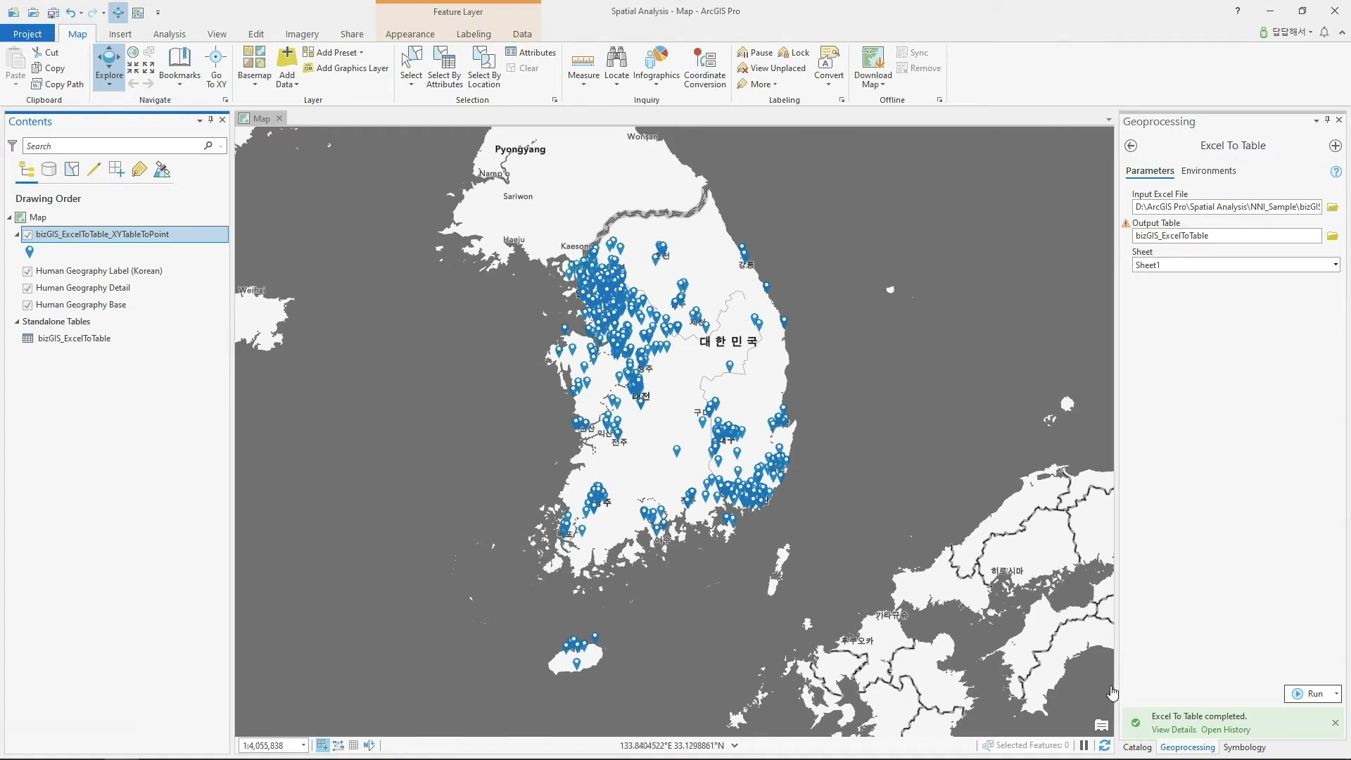
- Export the bizGIS_ExcelToTable_XYTableToPoint layer to the NNI_Sample folder with Feature Class To Shapefile, and check the folder's files
{"action": "left_click", "coordinate": [1131, 145]}
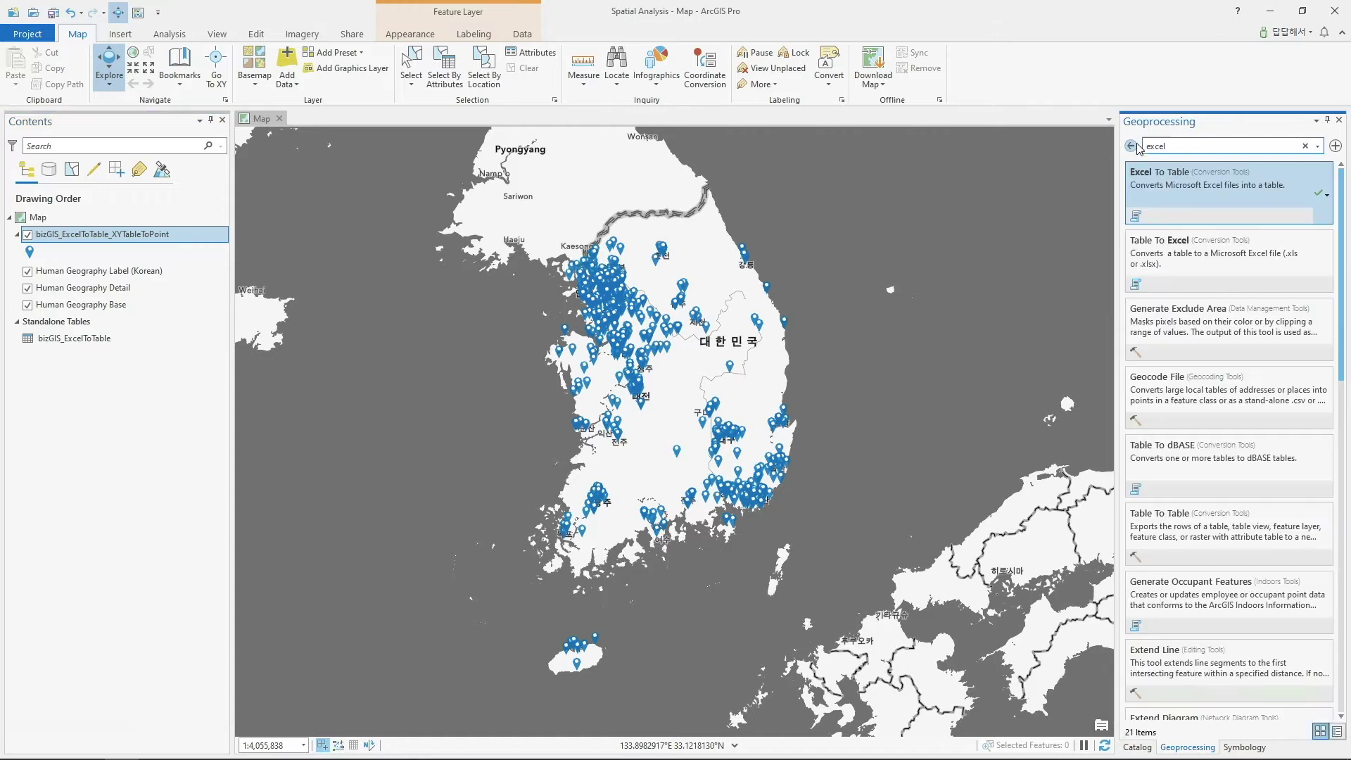
{"action": "type", "text": "feature to shape"}
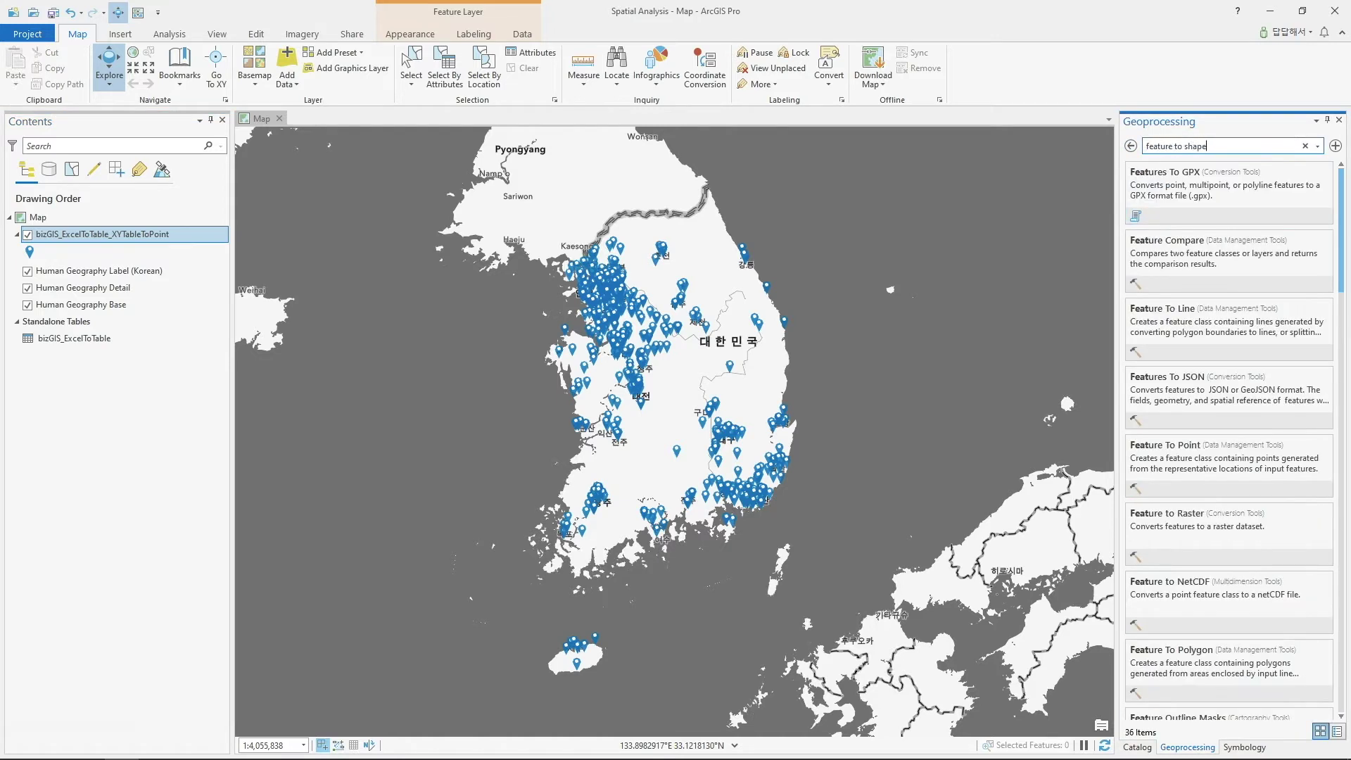
{"action": "left_click", "coordinate": [1161, 191]}
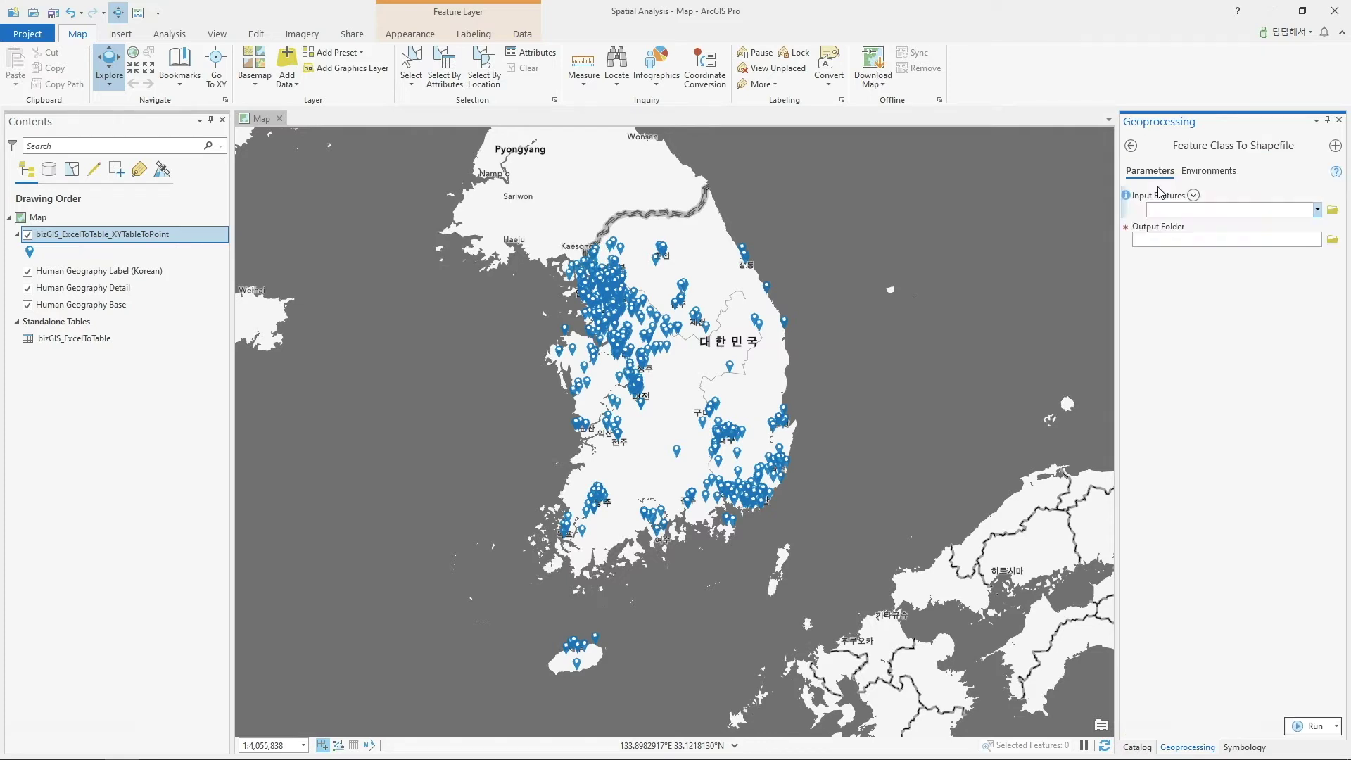
{"action": "left_click", "coordinate": [1317, 209]}
{"action": "left_click", "coordinate": [1197, 223]}
{"action": "left_click", "coordinate": [1332, 256]}
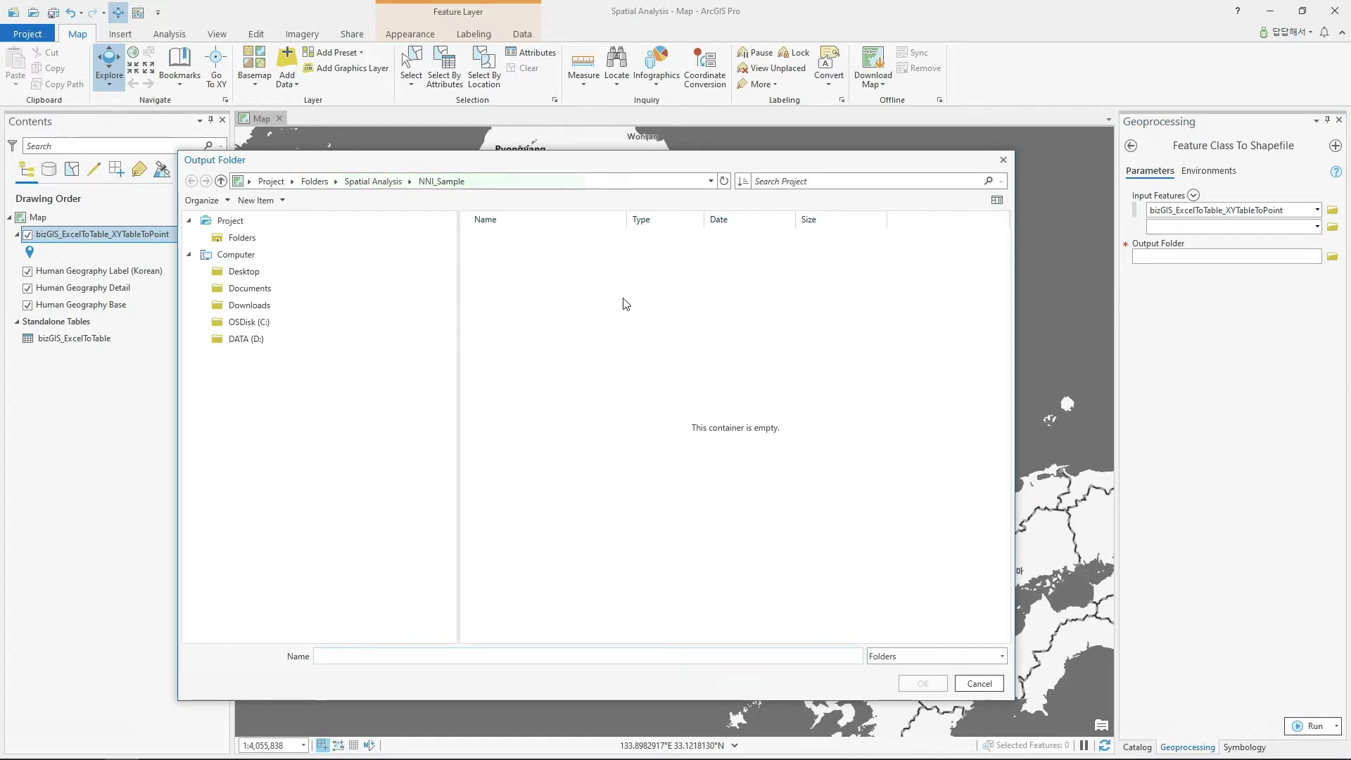
{"action": "left_click", "coordinate": [373, 182]}
{"action": "left_click", "coordinate": [533, 255]}
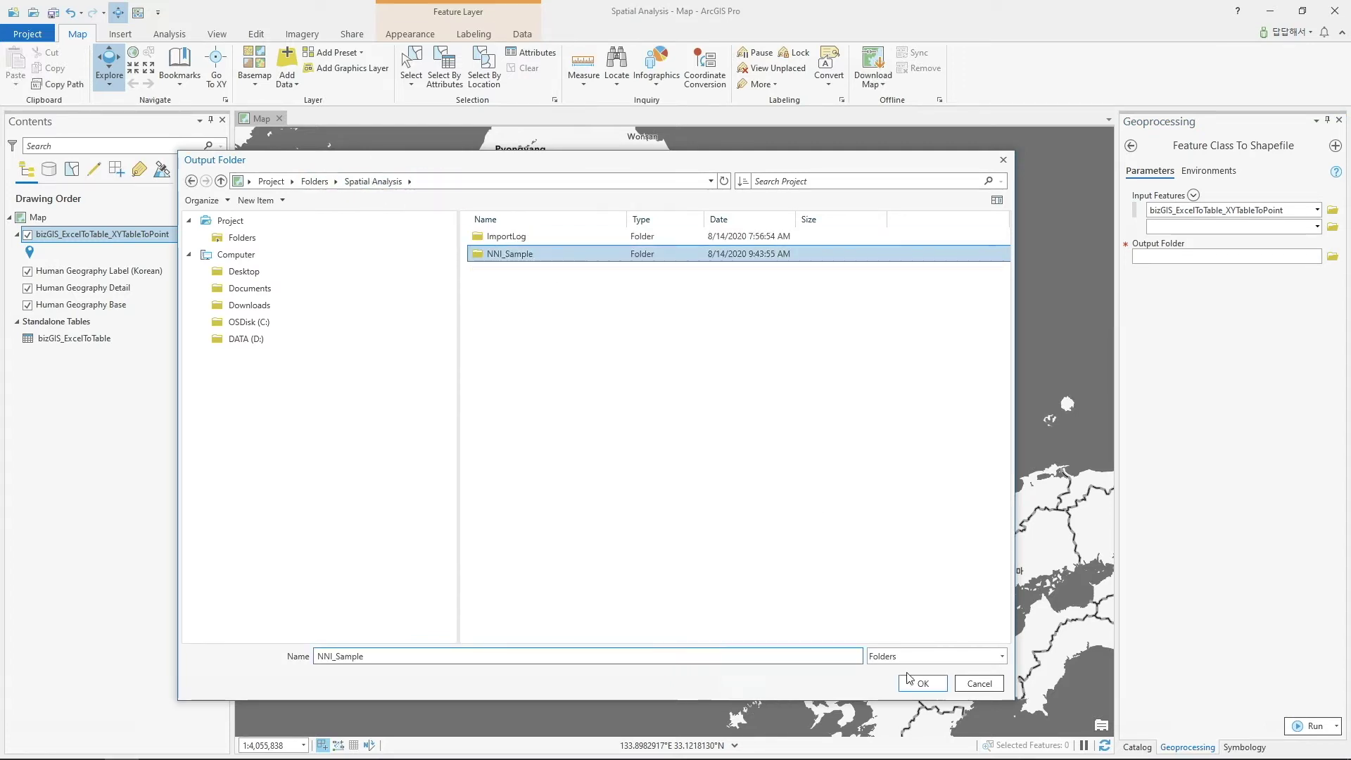
{"action": "left_click", "coordinate": [922, 684]}
{"action": "left_click", "coordinate": [1313, 726]}
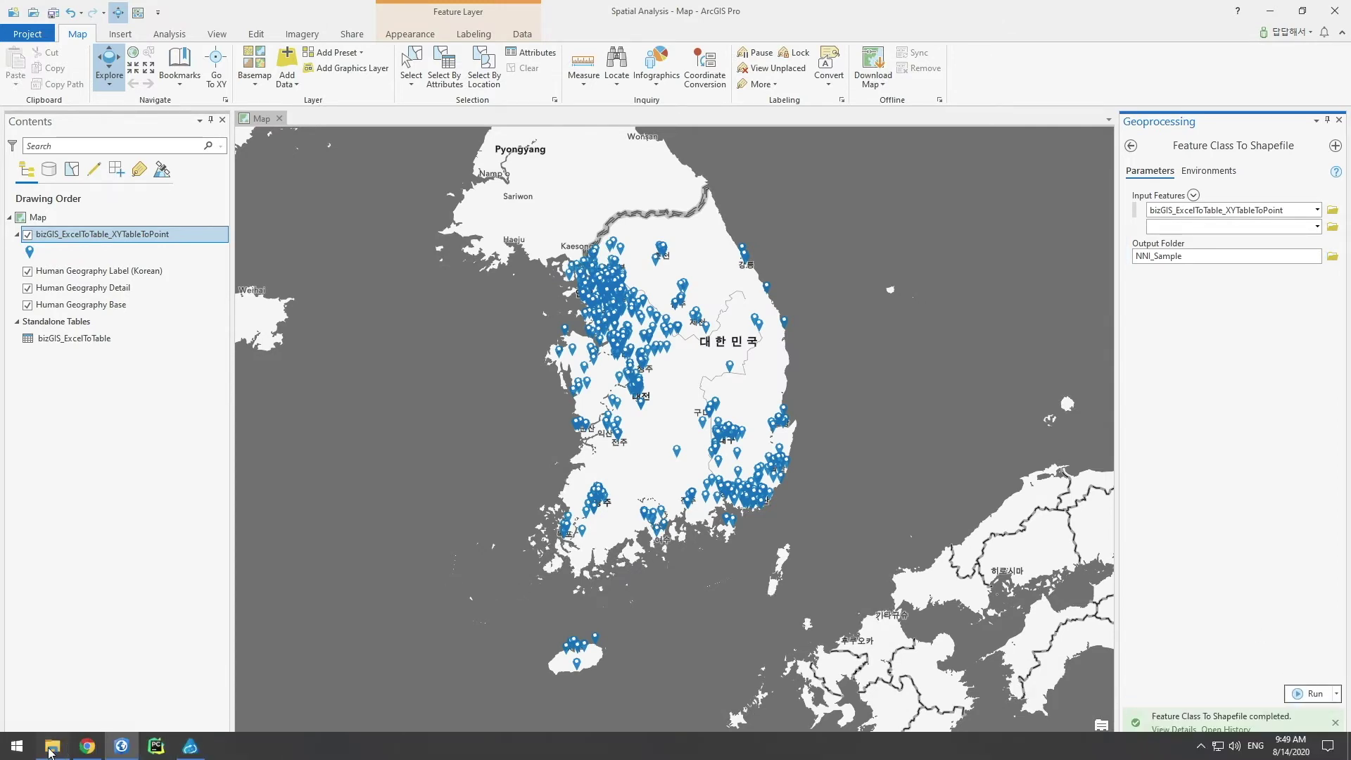
{"action": "left_click", "coordinate": [51, 747]}
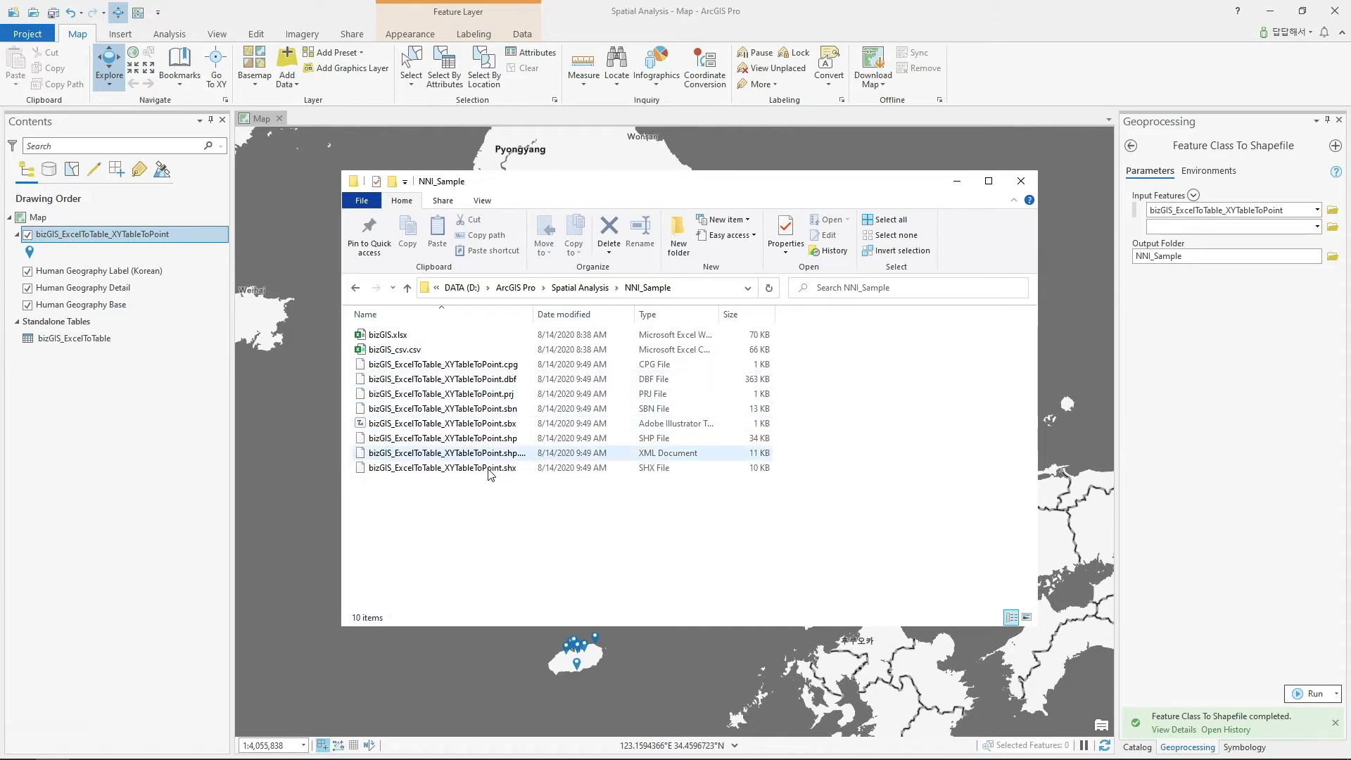
- Close the NNI_Sample folder window and check the data source properties of the bizGIS_ExcelToTable_XYTableToPoint layer
{"action": "left_click", "coordinate": [1029, 182]}
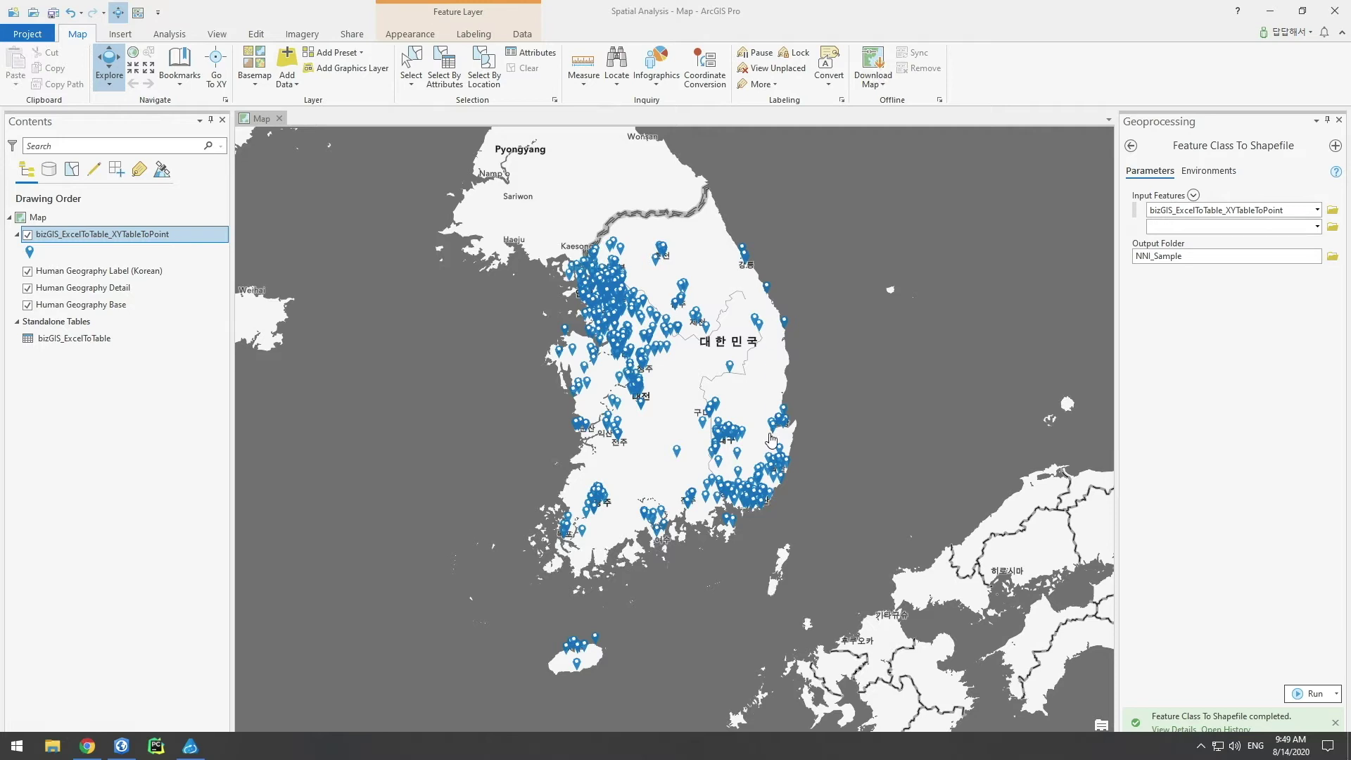
{"action": "double_click", "coordinate": [111, 239]}
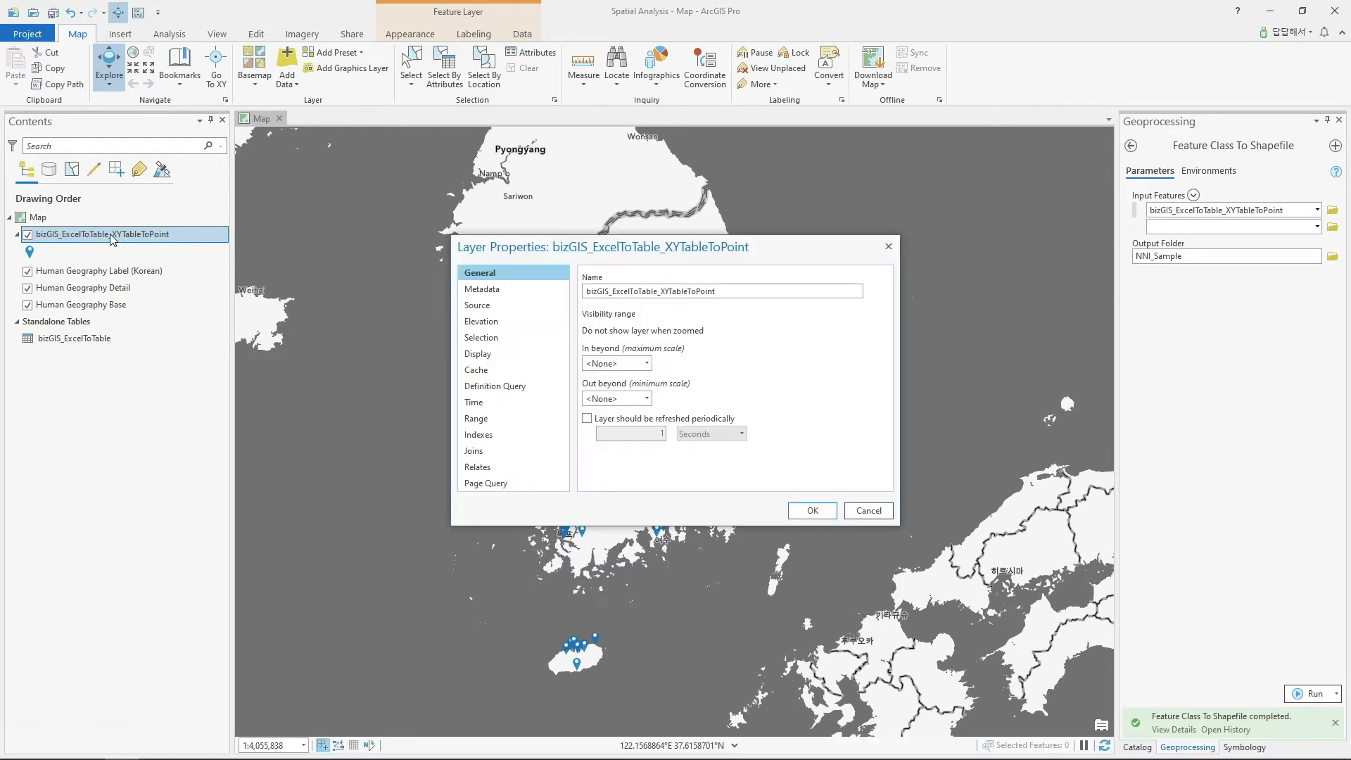
{"action": "left_click", "coordinate": [519, 308]}
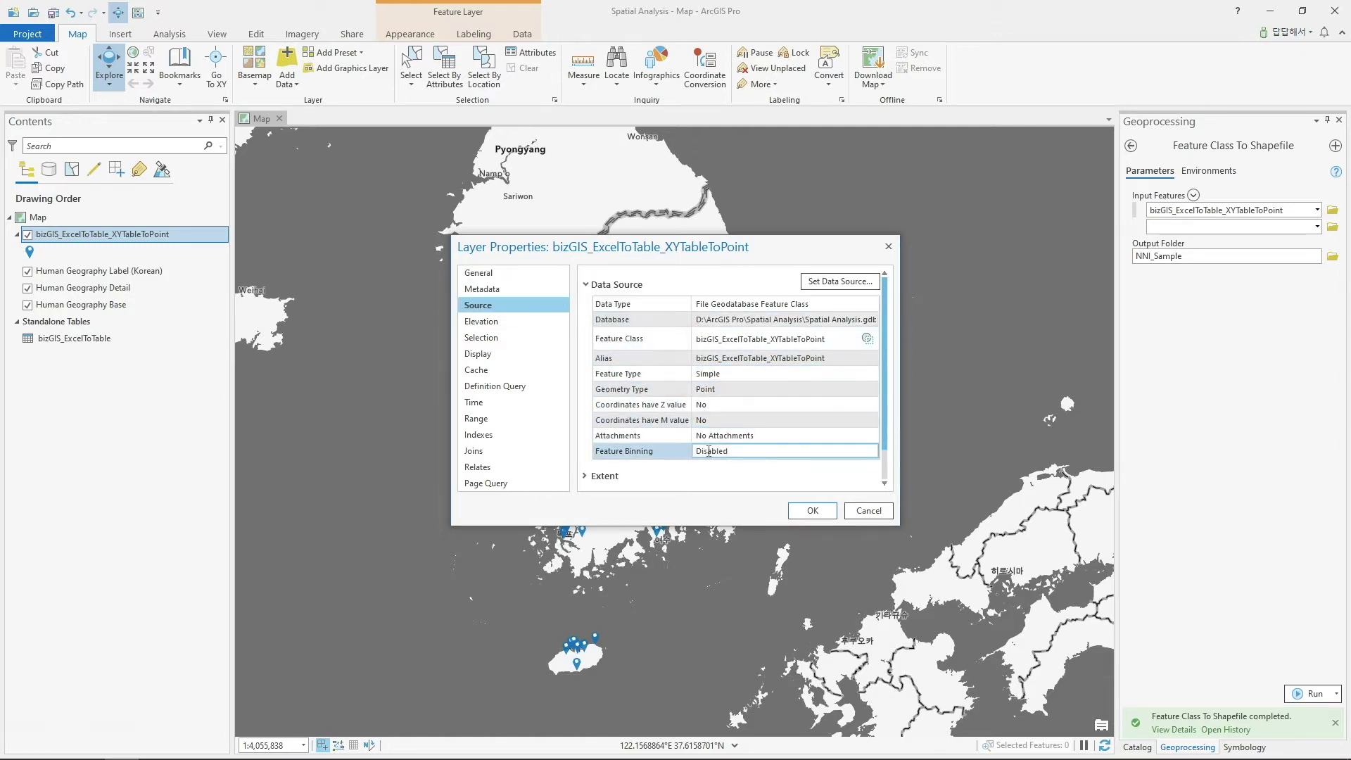
{"action": "left_click", "coordinate": [868, 511]}
- Find the Project geoprocessing tool and set bizGIS_ExcelToTable_XYTableToPoint as its input dataset
{"action": "left_click", "coordinate": [1131, 146]}
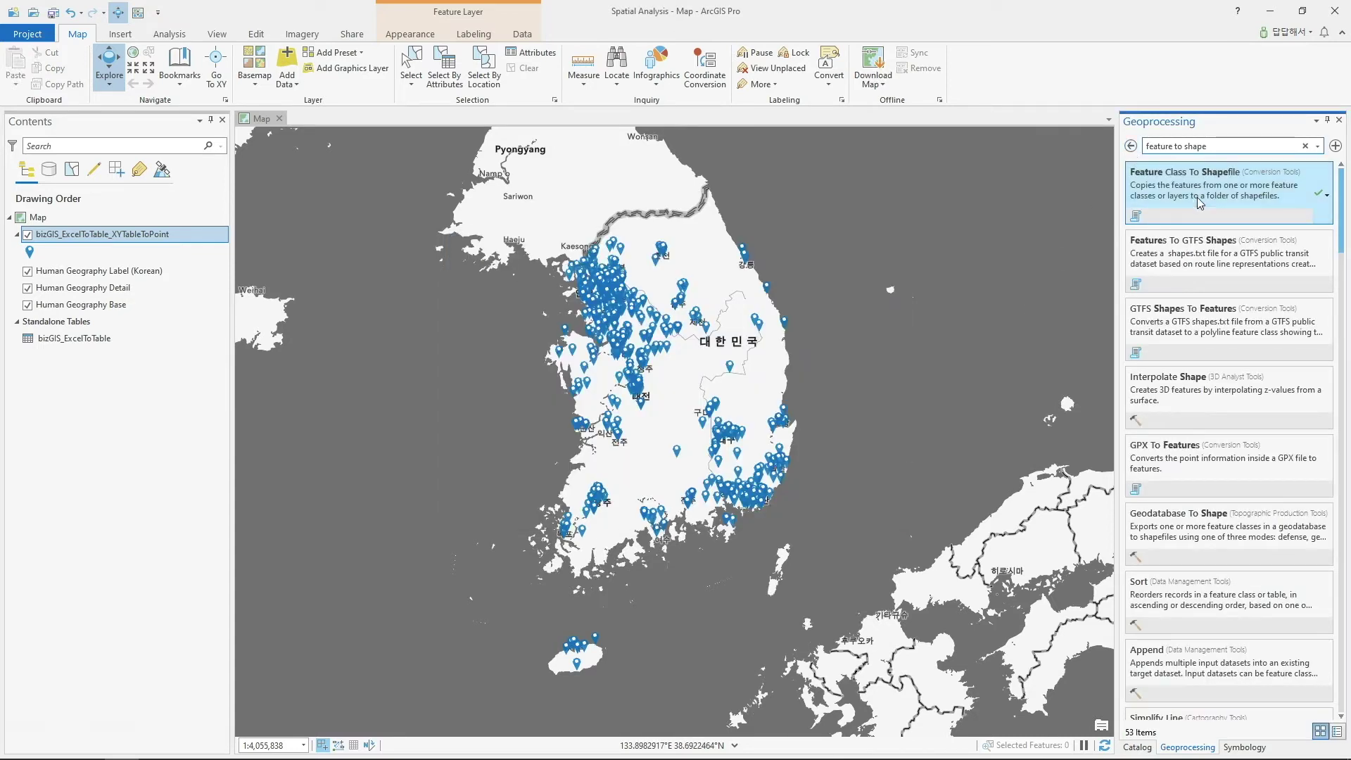
{"action": "left_click", "coordinate": [1206, 146]}
{"action": "type", "text": "project"}
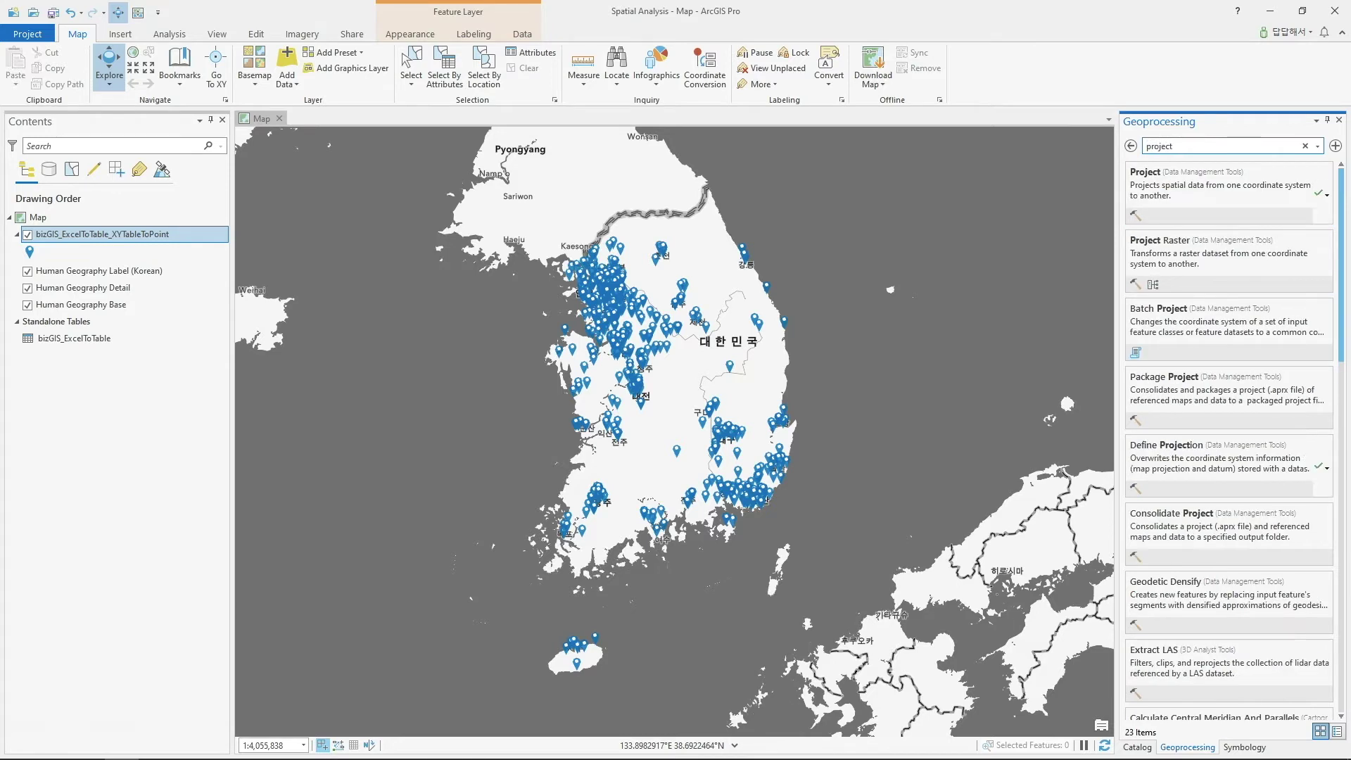
{"action": "left_click", "coordinate": [1168, 194]}
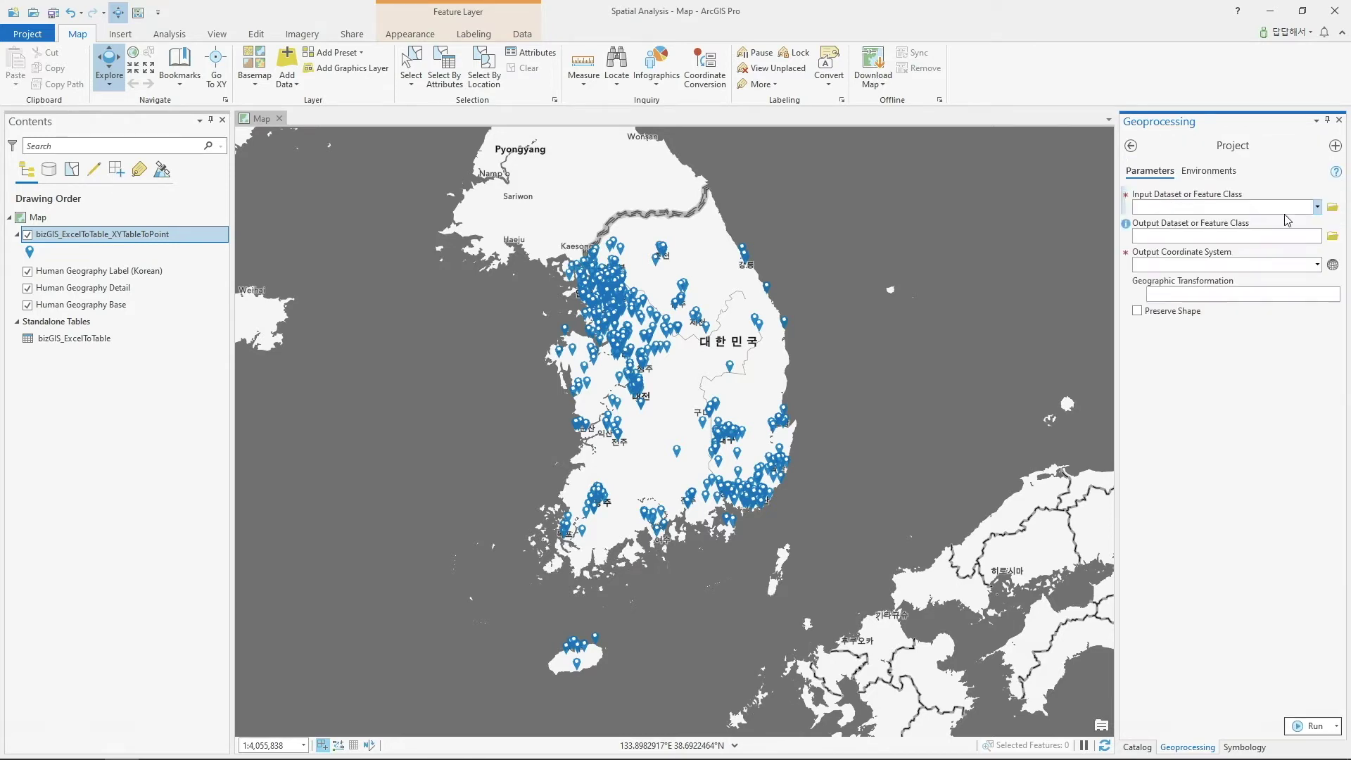
{"action": "left_click", "coordinate": [1317, 207]}
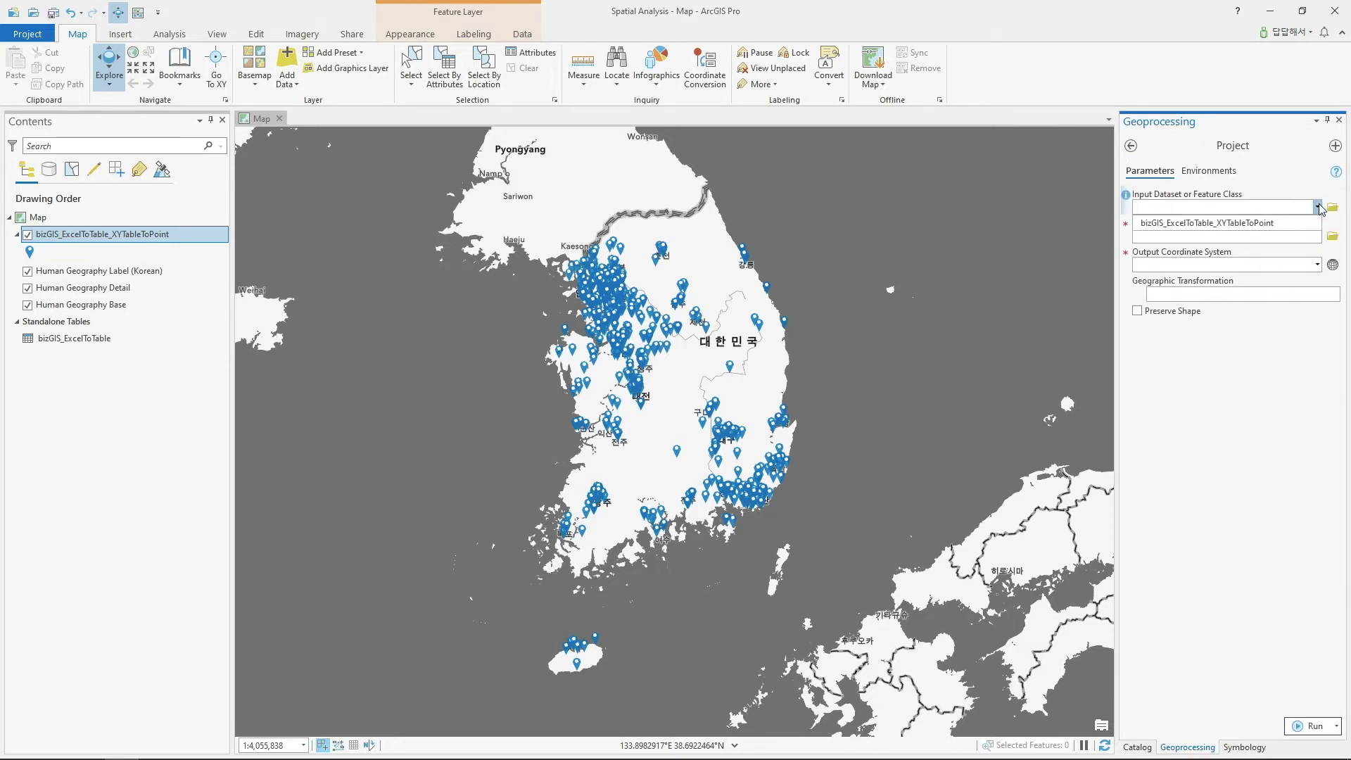
{"action": "left_click", "coordinate": [1251, 224]}
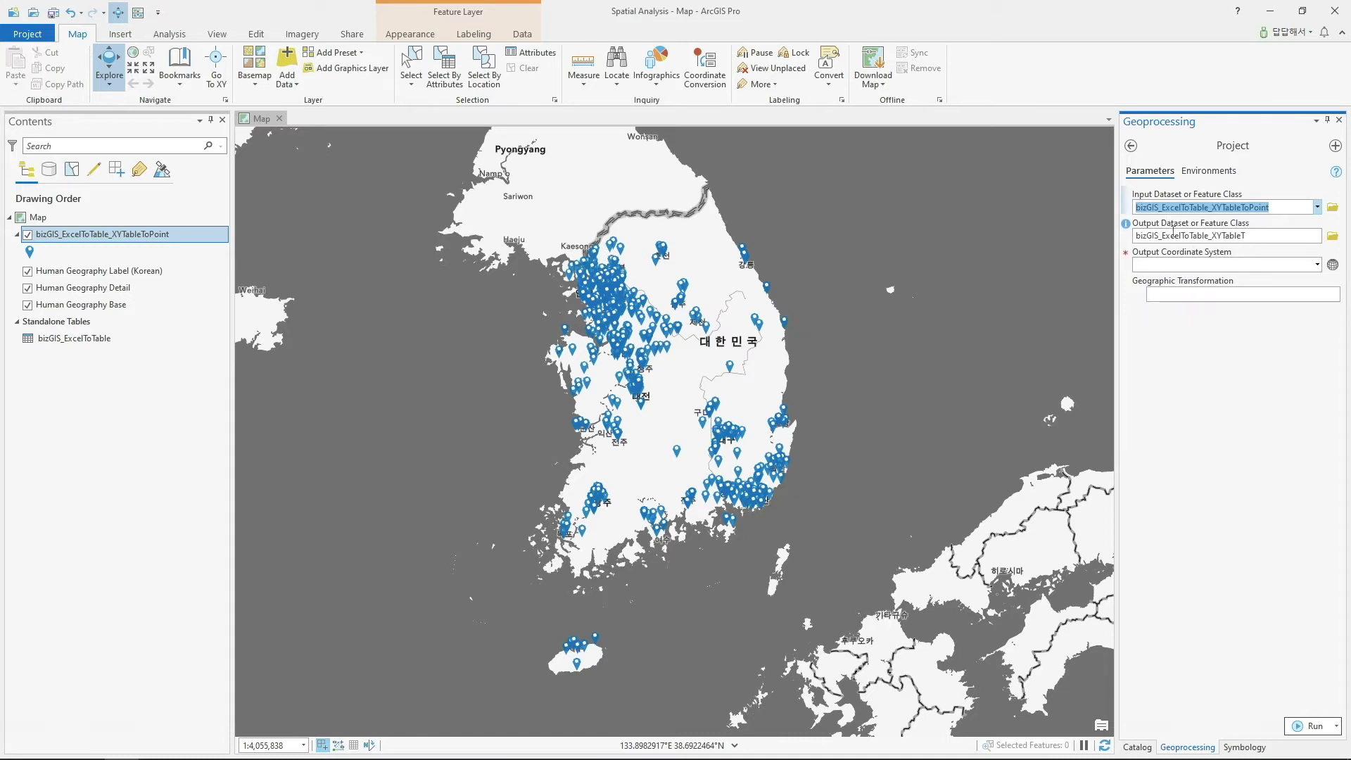
- Name the Project tool's output feature class Final, keeping it in Spatial Analysis.gdb
{"action": "left_click_drag", "start_coordinate": [1285, 237], "coordinate": [1218, 236]}
{"action": "left_click", "coordinate": [1211, 235]}
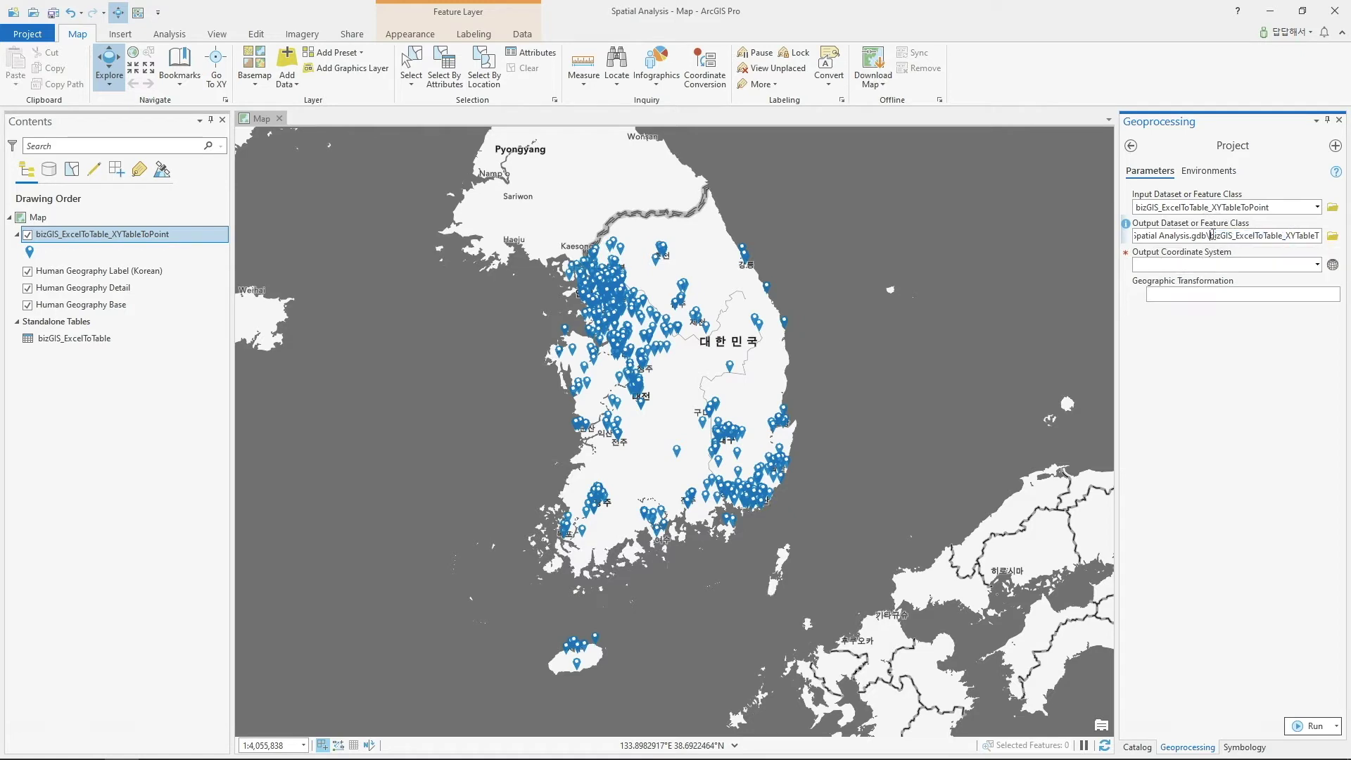
{"action": "double_click", "coordinate": [1211, 236]}
{"action": "type", "text": "Final"}
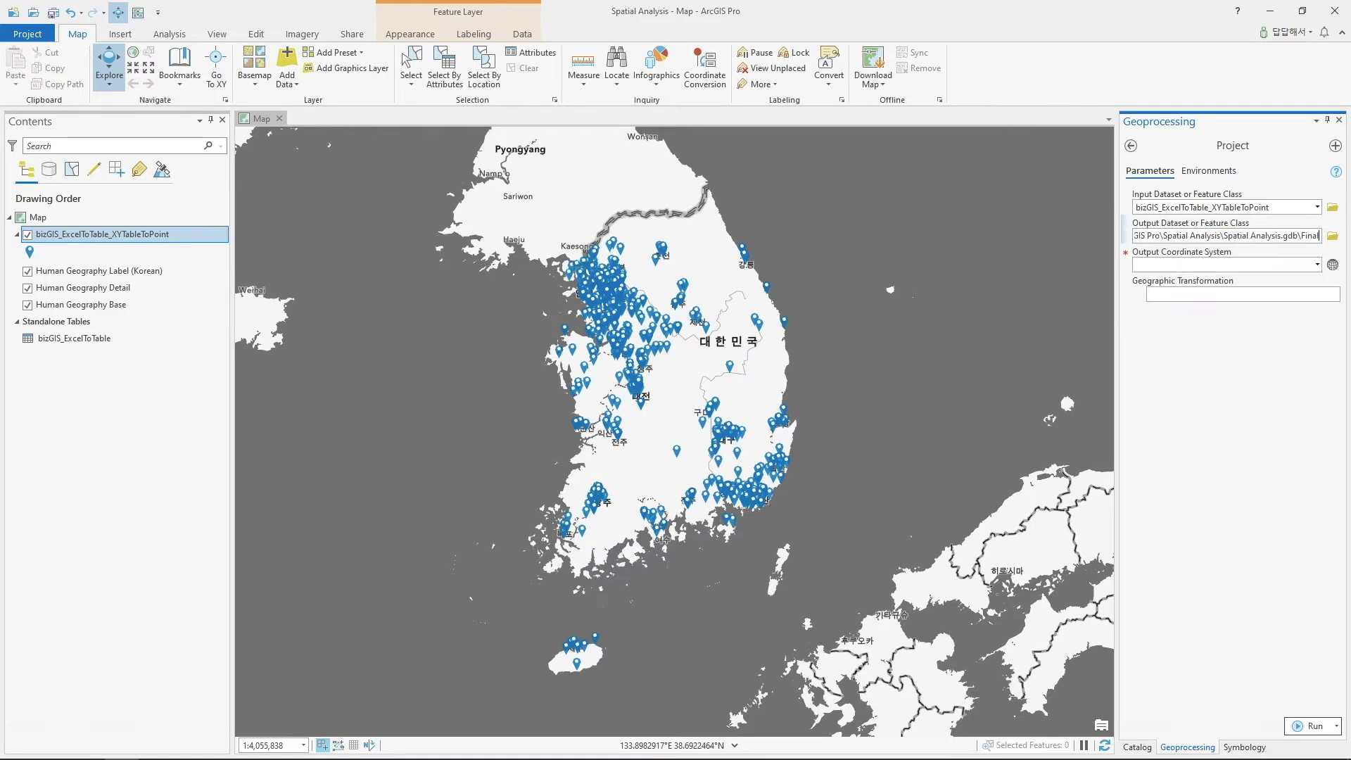
- Set the output coordinate system to the projected World system WGS 1984 Web Mercator (auxiliary sphere), and run the Project tool
{"action": "left_click", "coordinate": [1318, 266]}
{"action": "left_click", "coordinate": [1245, 282]}
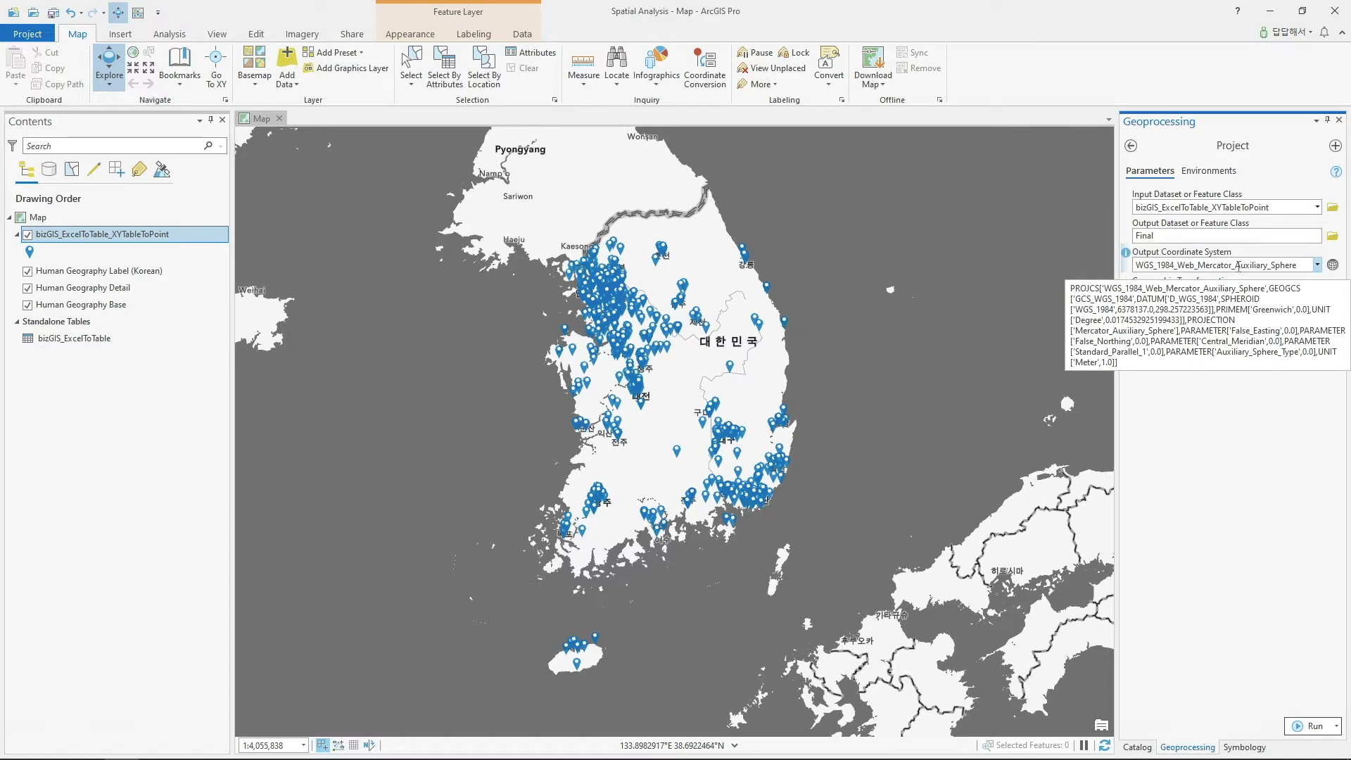
{"action": "left_click", "coordinate": [1333, 265]}
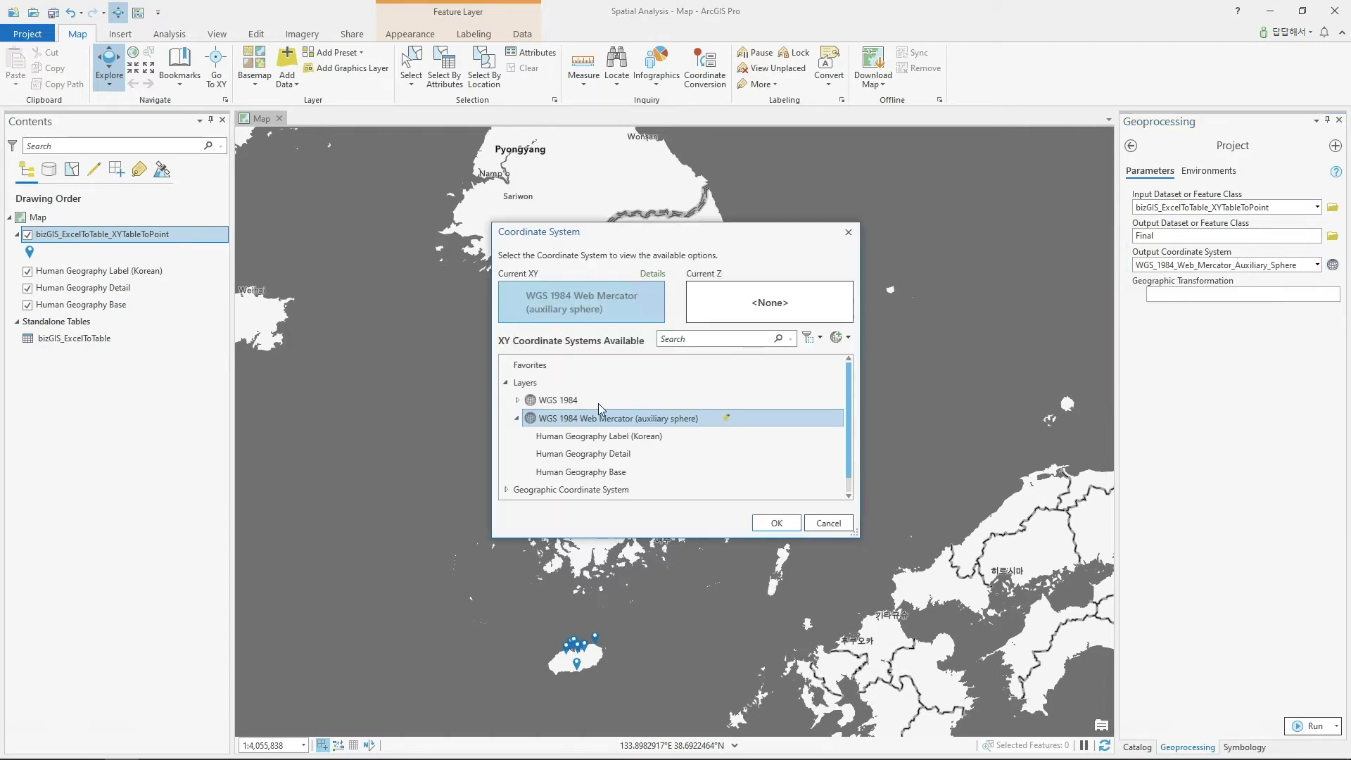
{"action": "left_click", "coordinate": [662, 338]}
{"action": "type", "text": "we"}
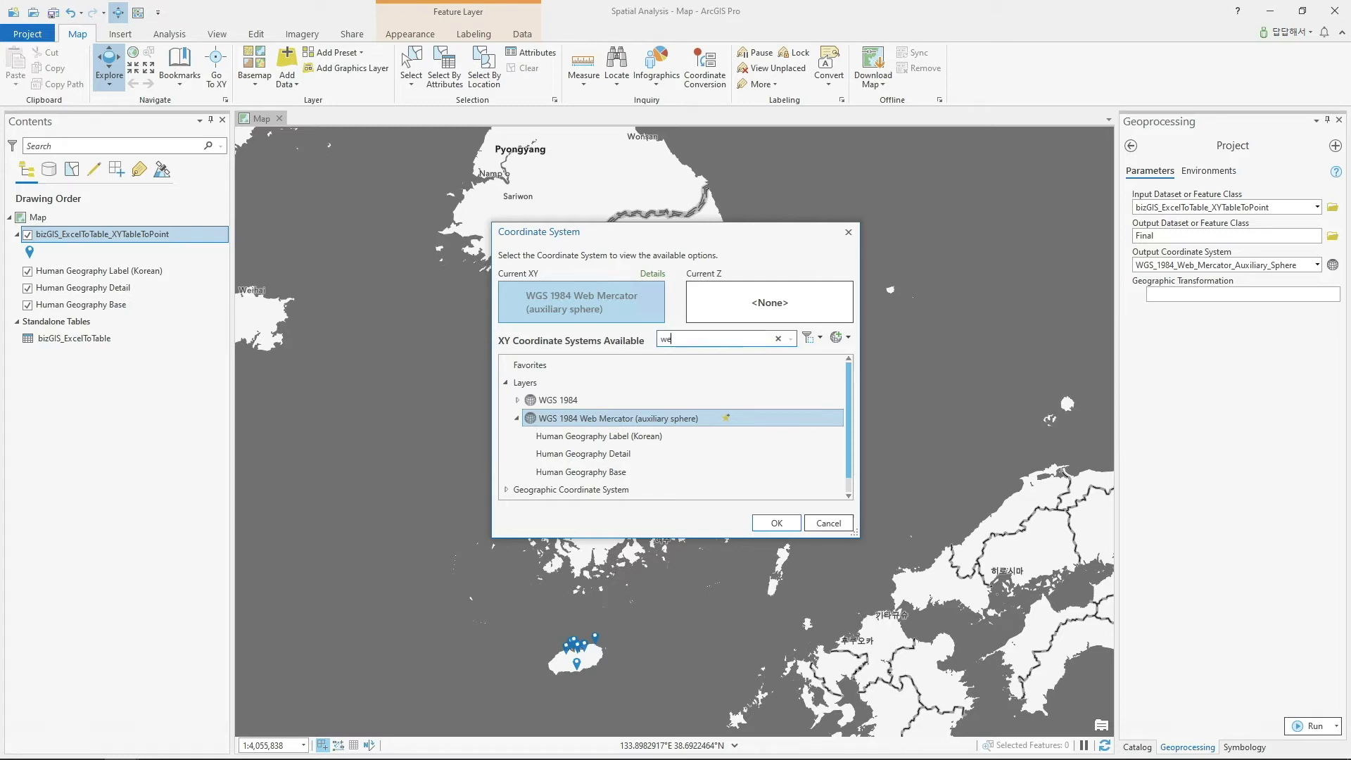
{"action": "type", "text": "b mercator"}
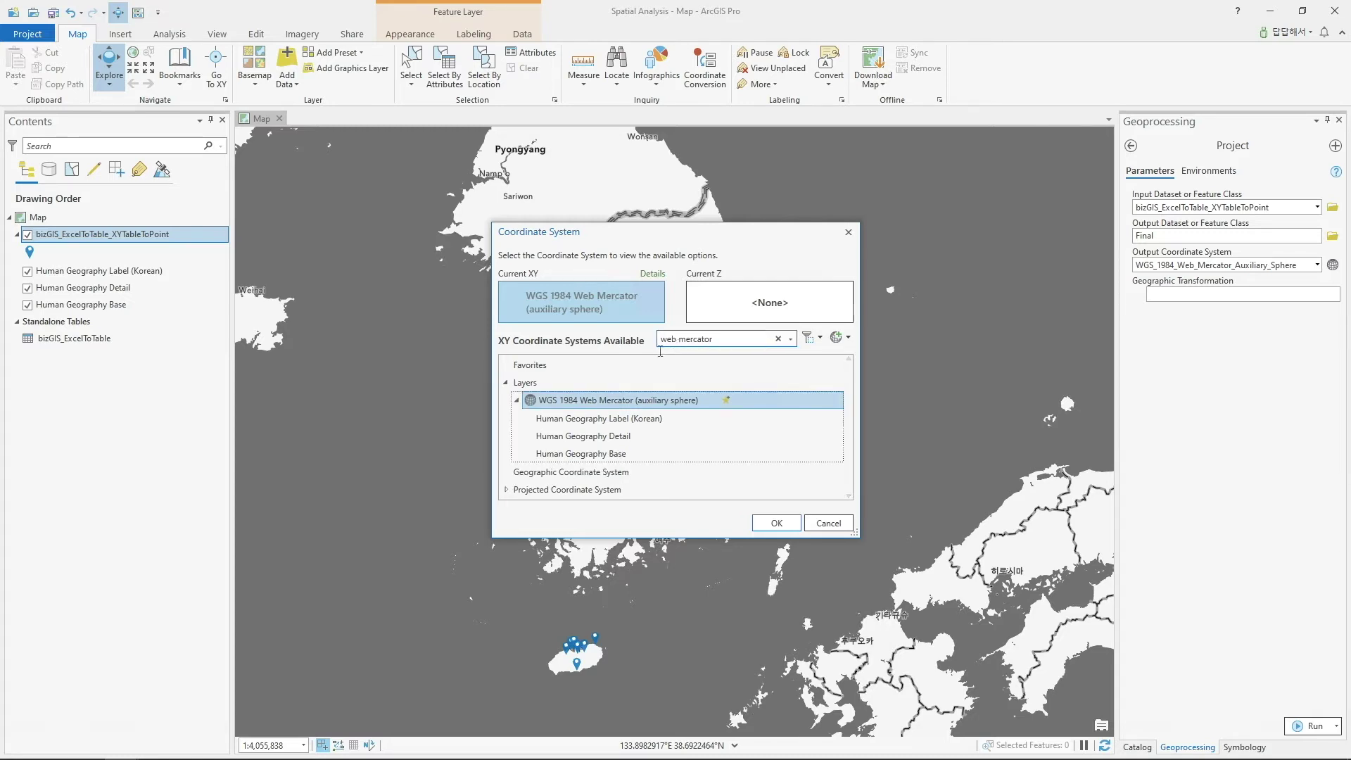
{"action": "left_click", "coordinate": [536, 489]}
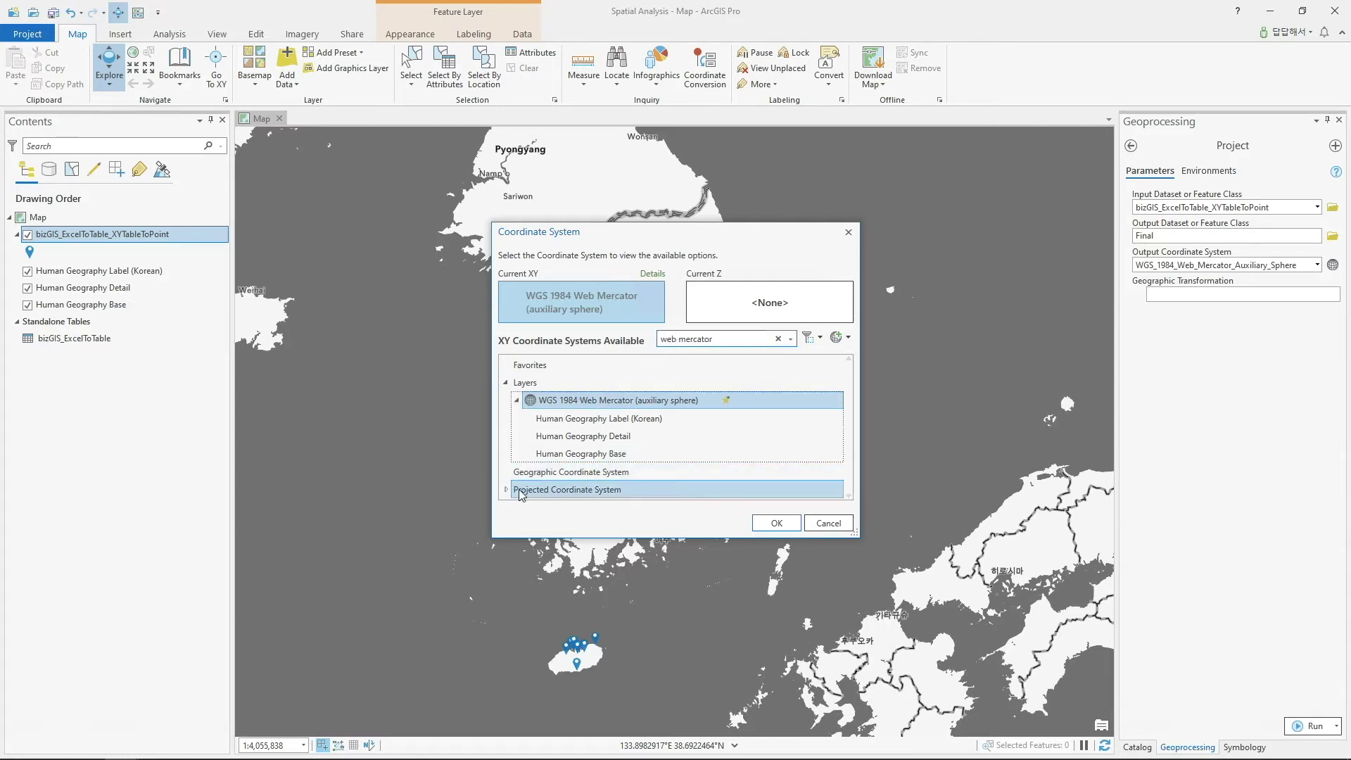
{"action": "left_click", "coordinate": [506, 489]}
{"action": "left_click", "coordinate": [516, 492]}
{"action": "left_click", "coordinate": [545, 490]}
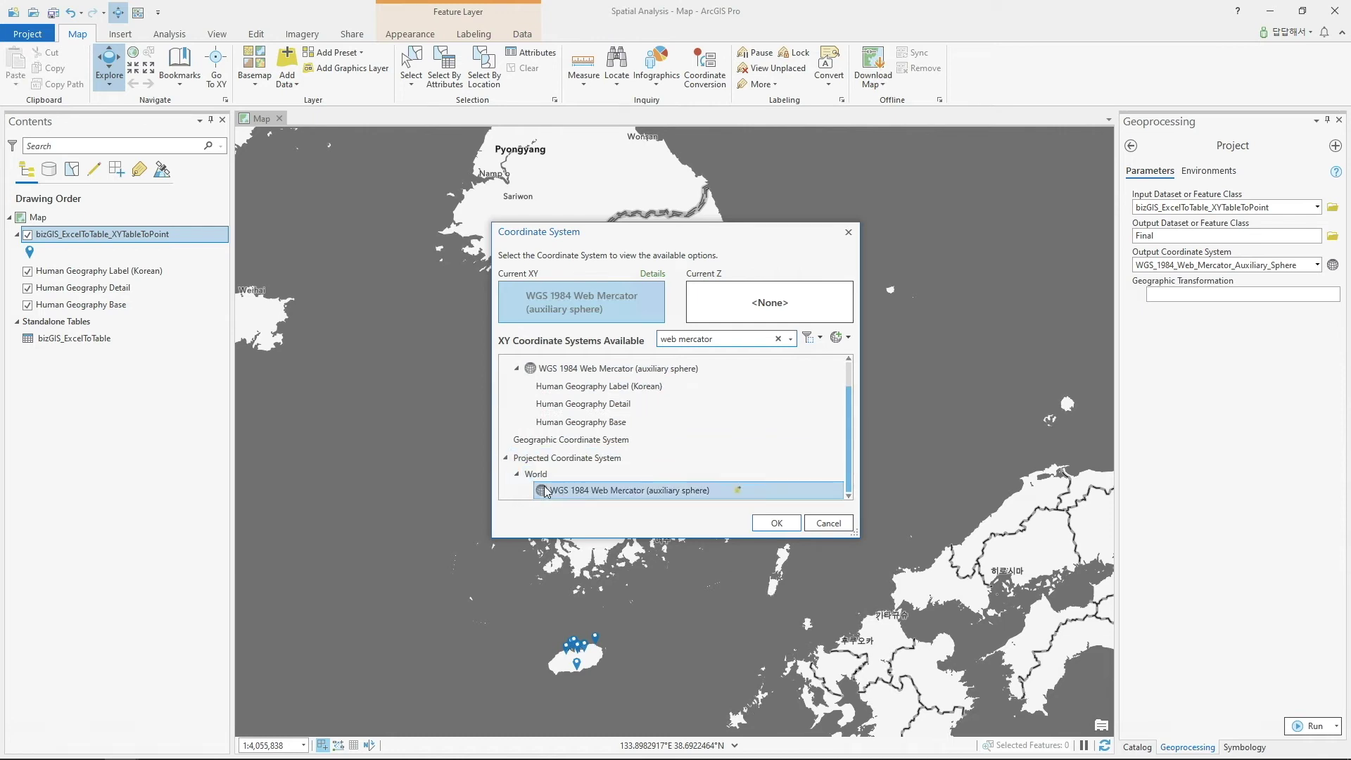
{"action": "left_click", "coordinate": [774, 522]}
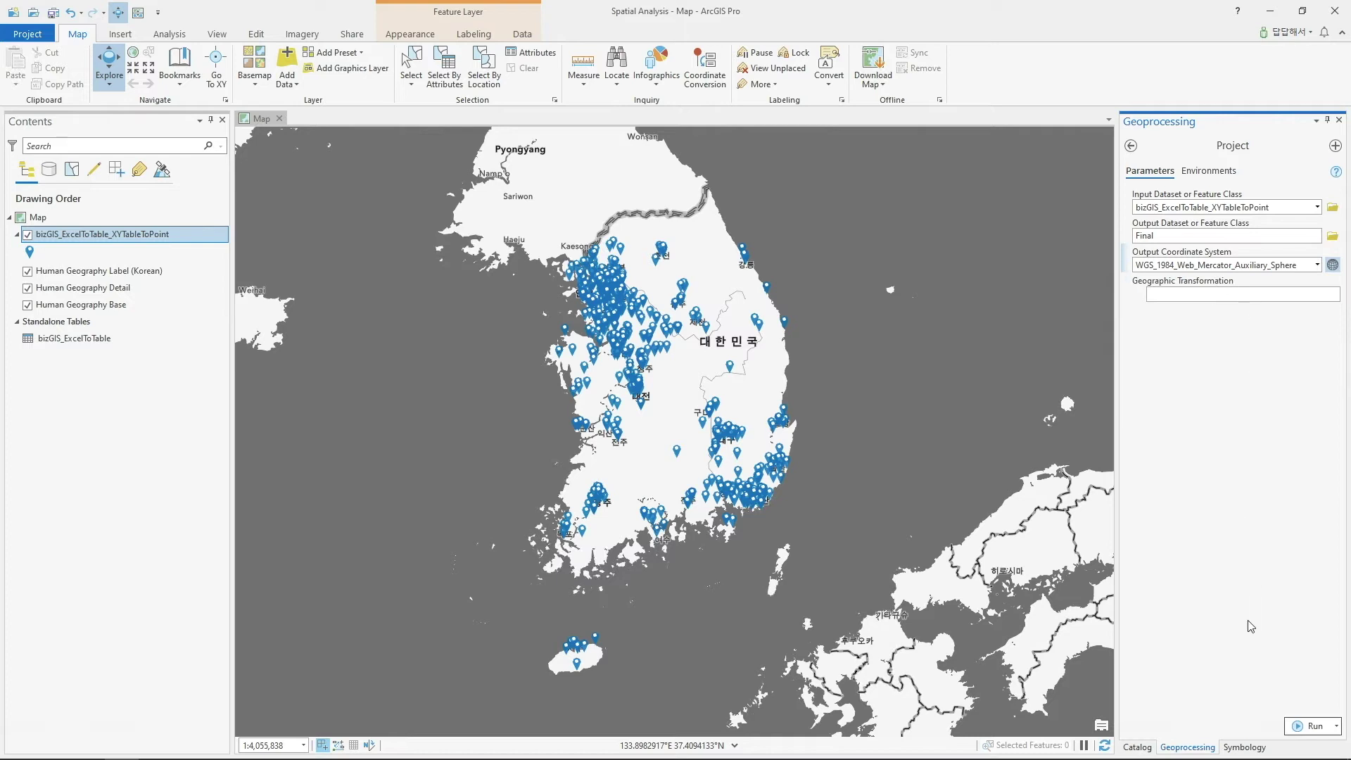
{"action": "left_click", "coordinate": [1306, 725]}
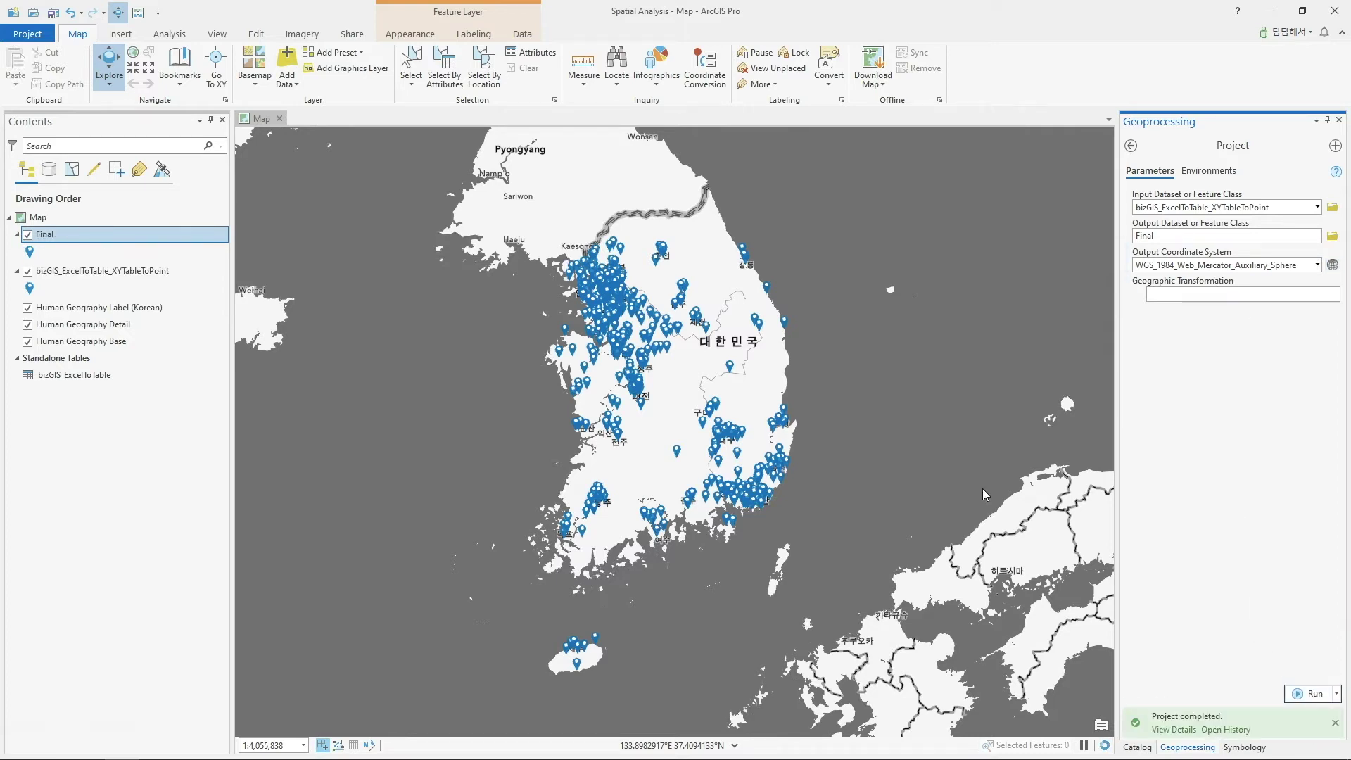
- Hide the bizGIS_ExcelToTable_XYTableToPoint layer and check the spatial reference details in the Final layer's properties
{"action": "left_click", "coordinate": [27, 270]}
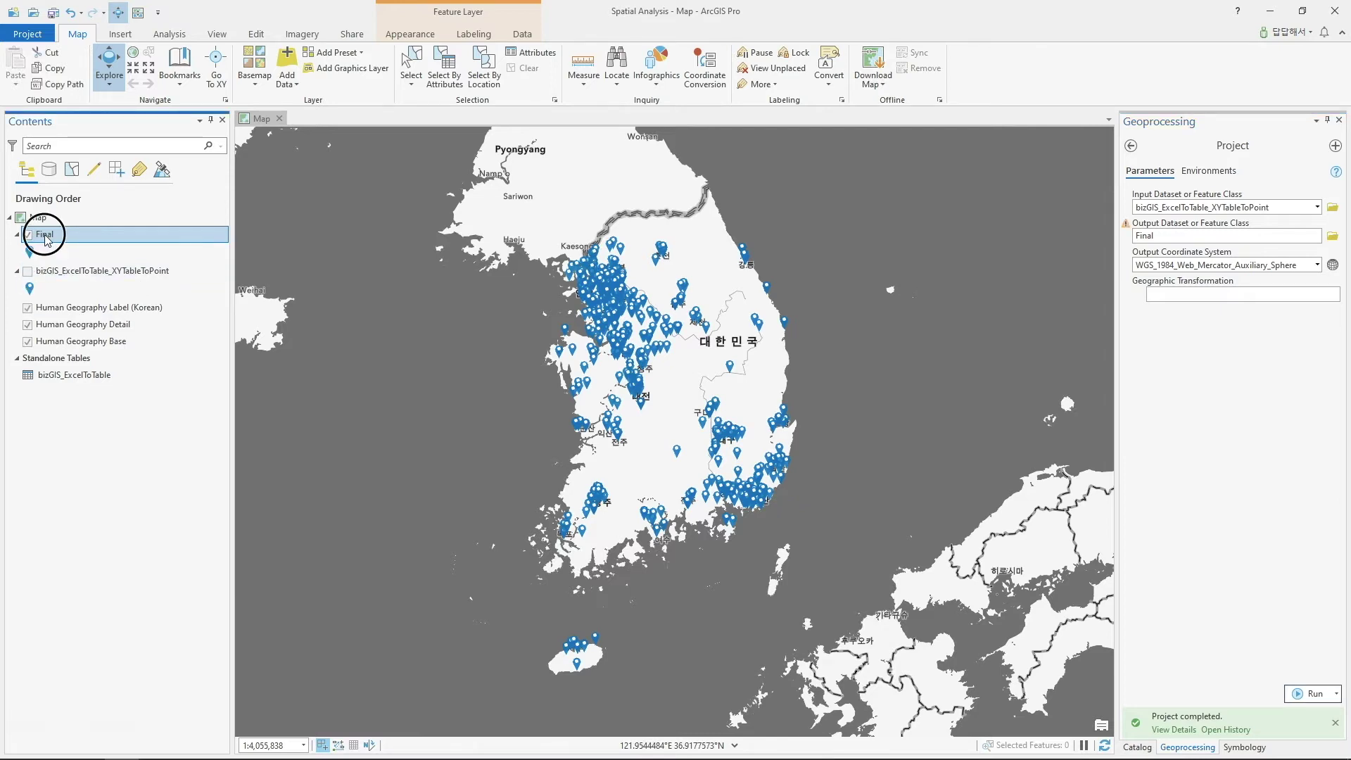
{"action": "double_click", "coordinate": [44, 234]}
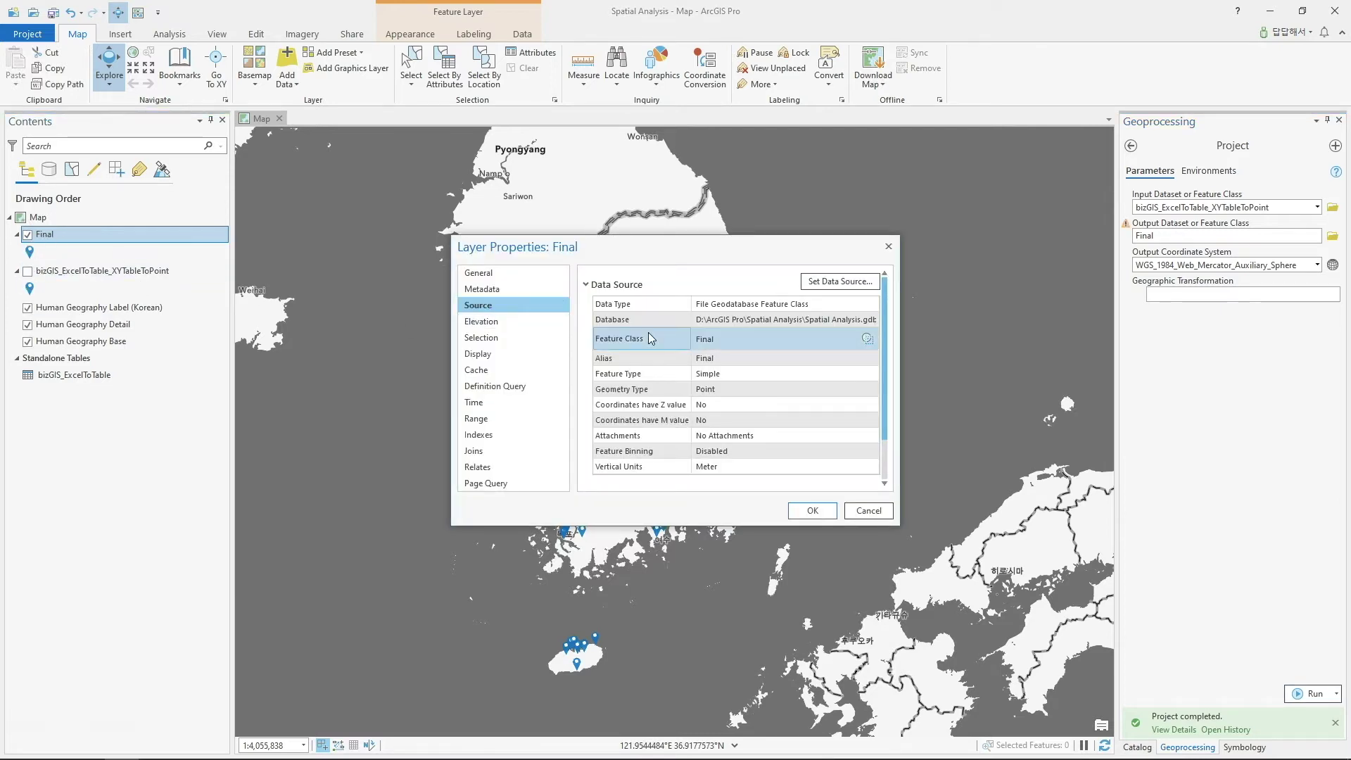
{"action": "scroll", "coordinate": [651, 338], "scroll_direction": "down", "scroll_amount": 2}
{"action": "left_click", "coordinate": [619, 460]}
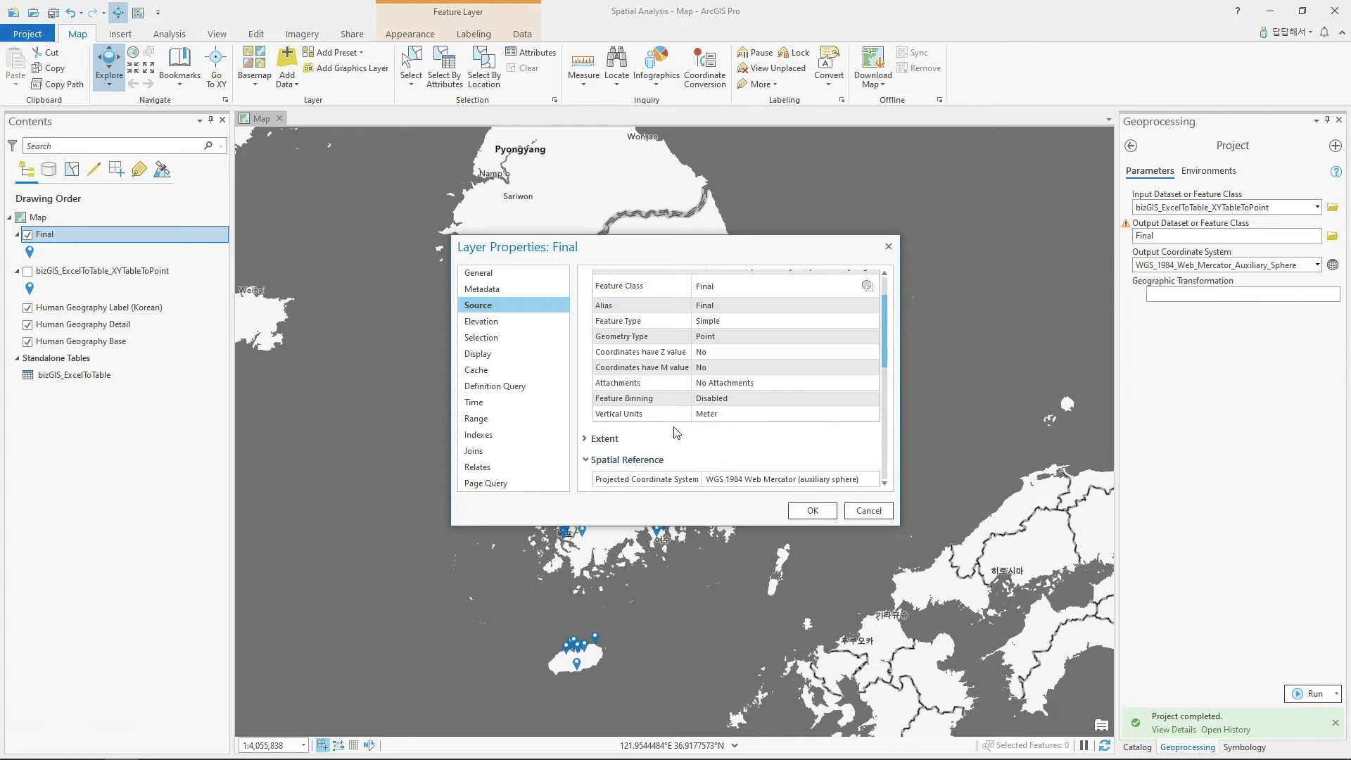
{"action": "scroll", "coordinate": [634, 422], "scroll_direction": "down", "scroll_amount": 5}
{"action": "scroll", "coordinate": [725, 394], "scroll_direction": "up", "scroll_amount": 3}
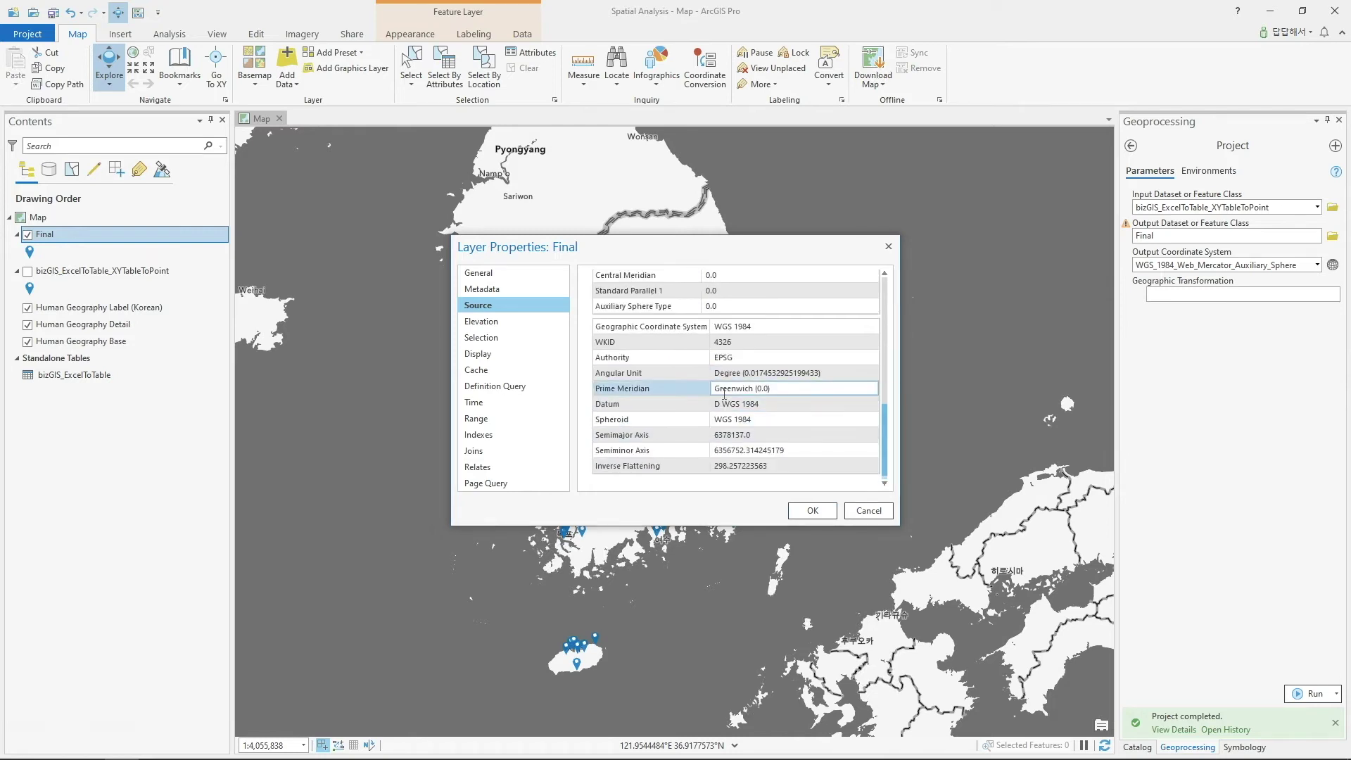
{"action": "scroll", "coordinate": [723, 394], "scroll_direction": "up", "scroll_amount": 2}
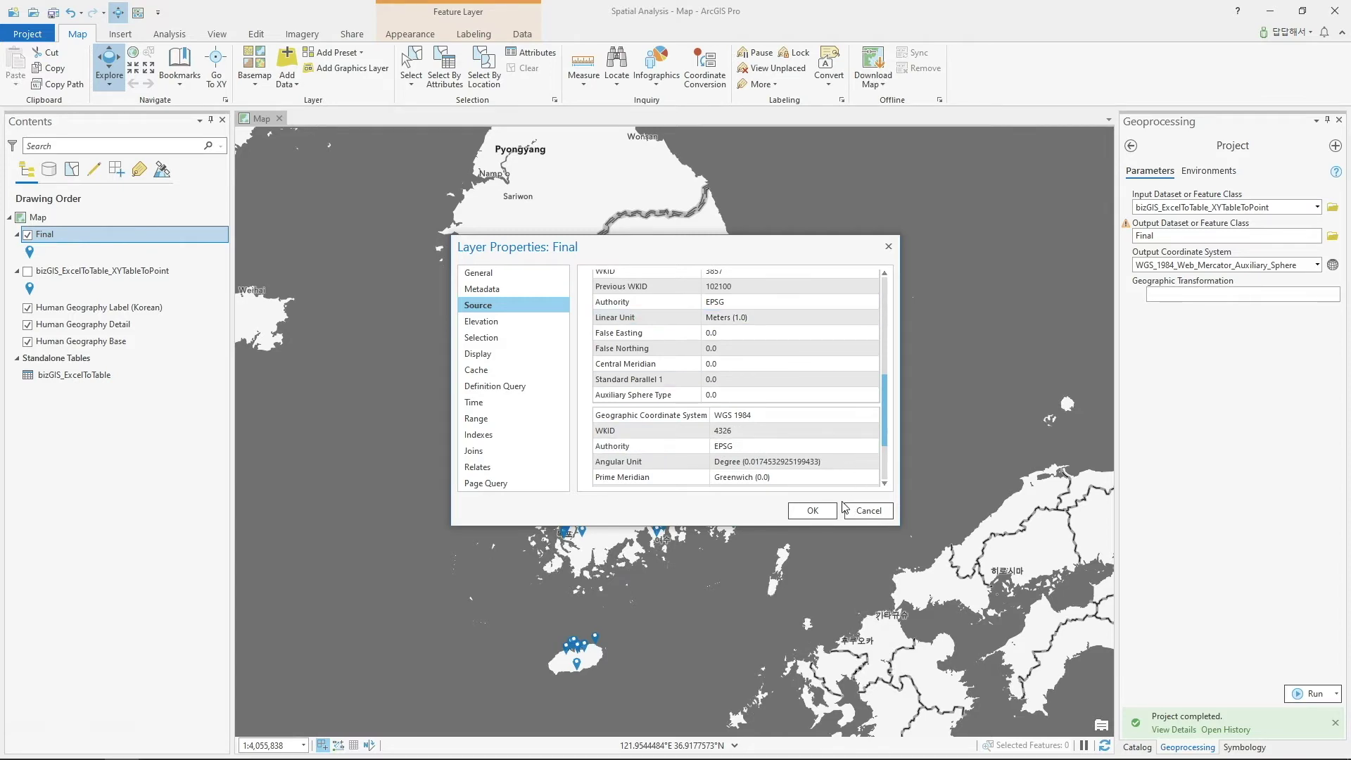
{"action": "left_click", "coordinate": [820, 508]}
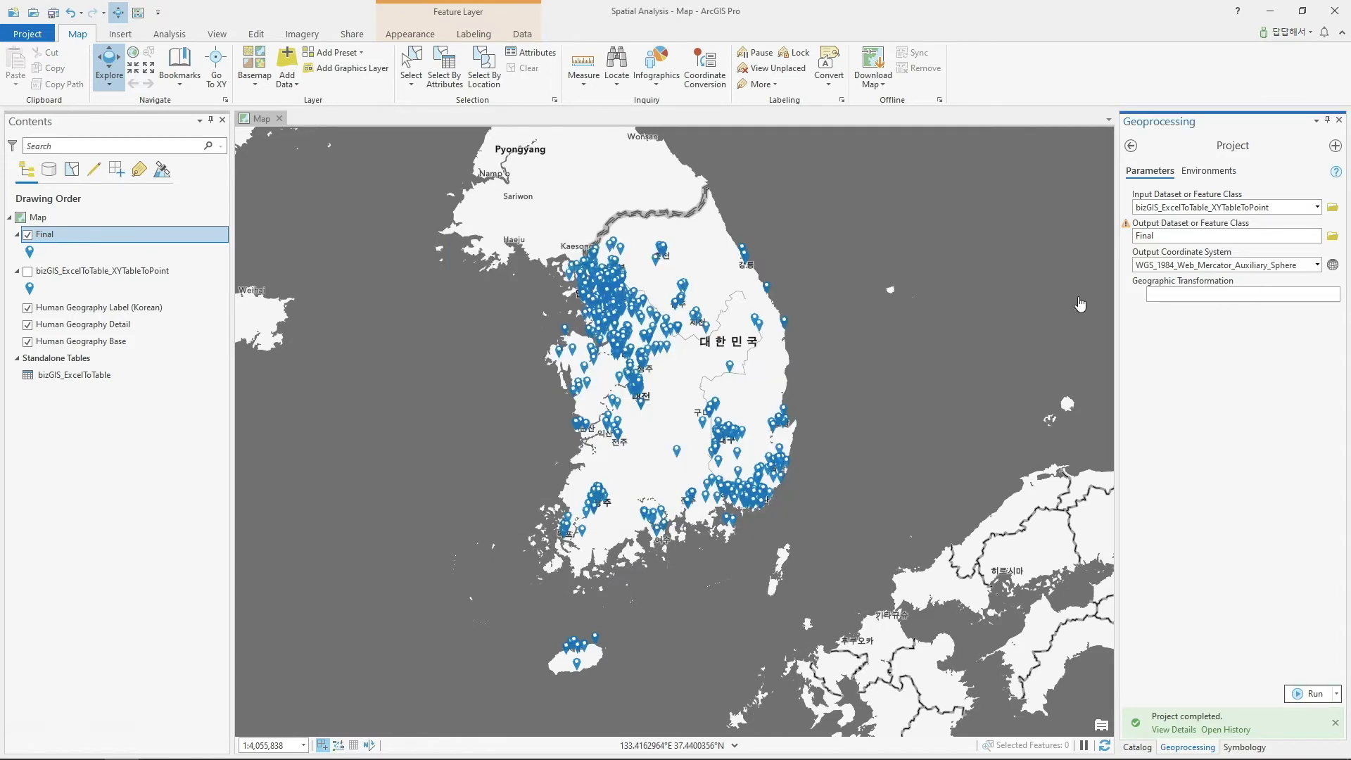
- Search the geoprocessing tools for nearest neighbor, open Average Nearest Neighbor, and set Final as its input feature class
{"action": "left_click", "coordinate": [1131, 146]}
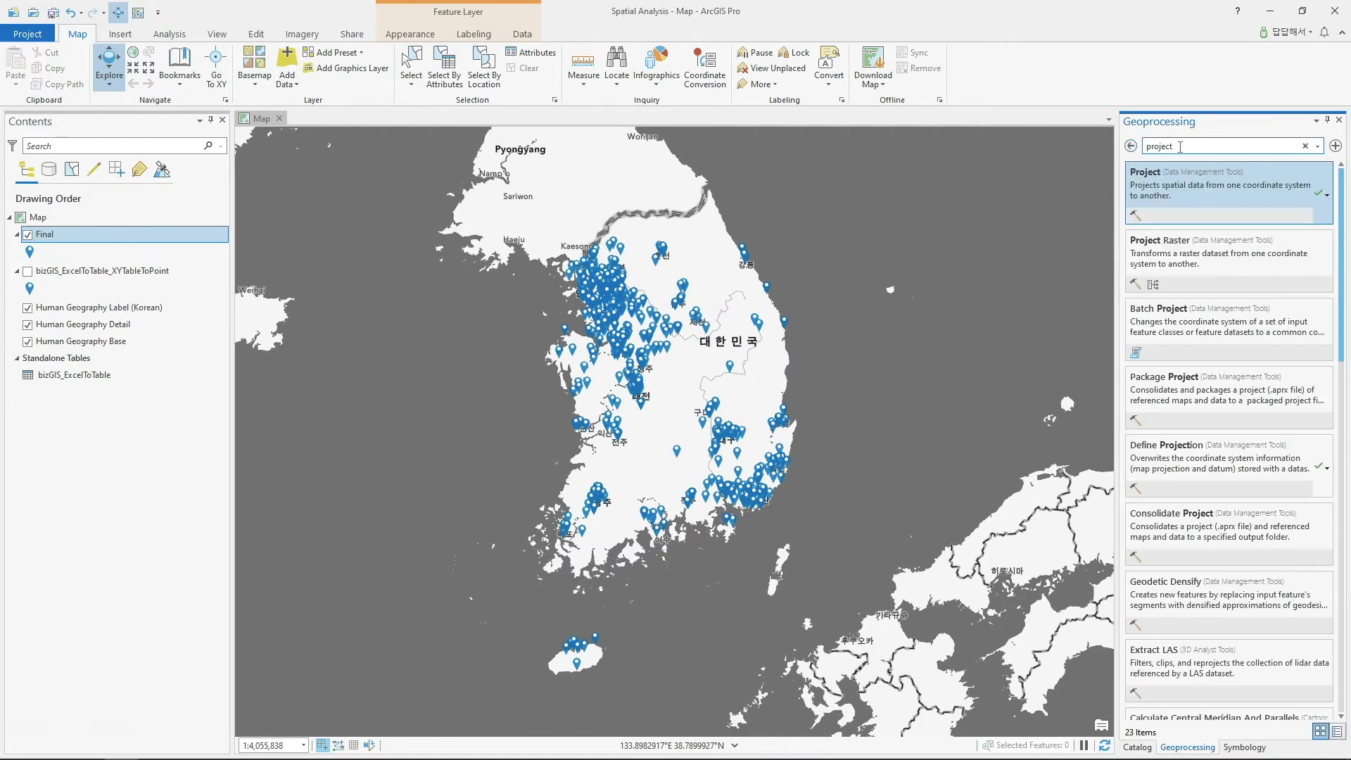
{"action": "type", "text": "near"}
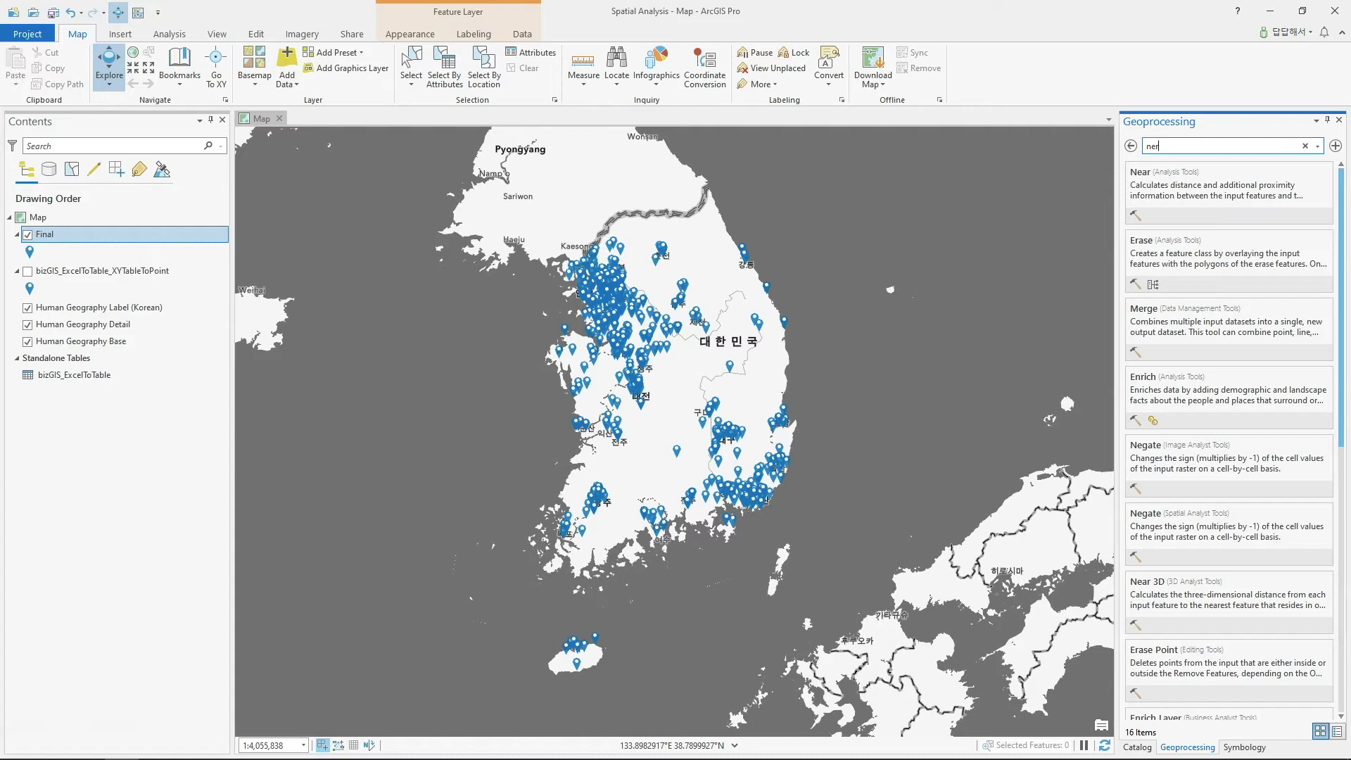
{"action": "type", "text": "est neighbor"}
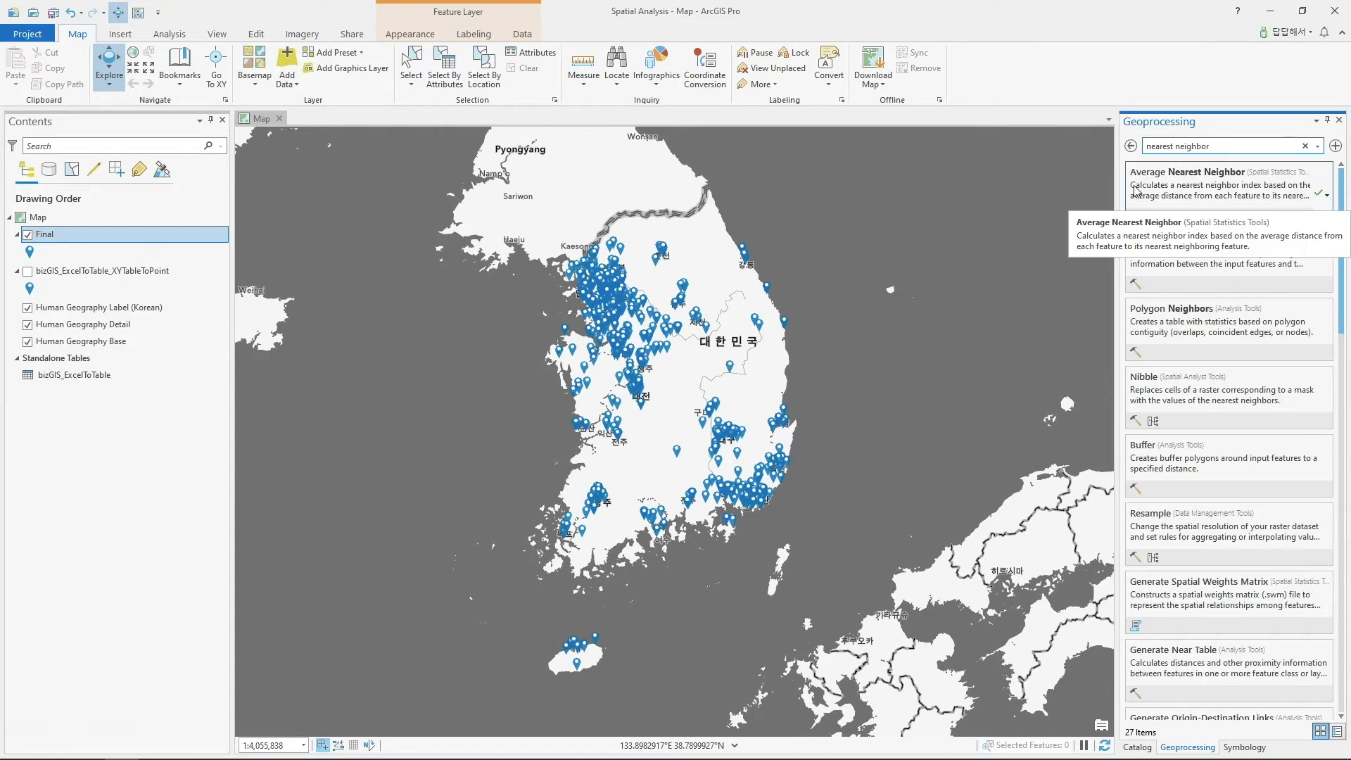
{"action": "left_click", "coordinate": [1192, 190]}
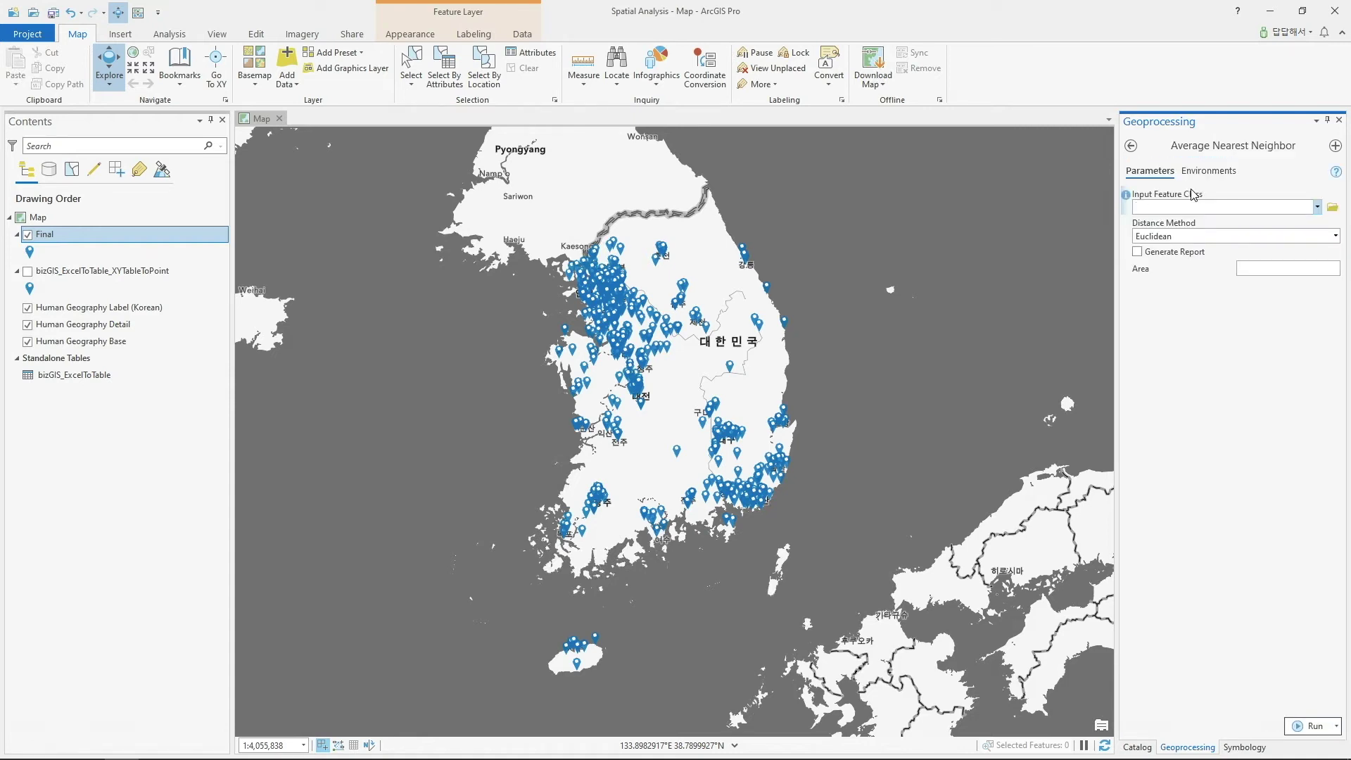
{"action": "left_click", "coordinate": [1319, 208]}
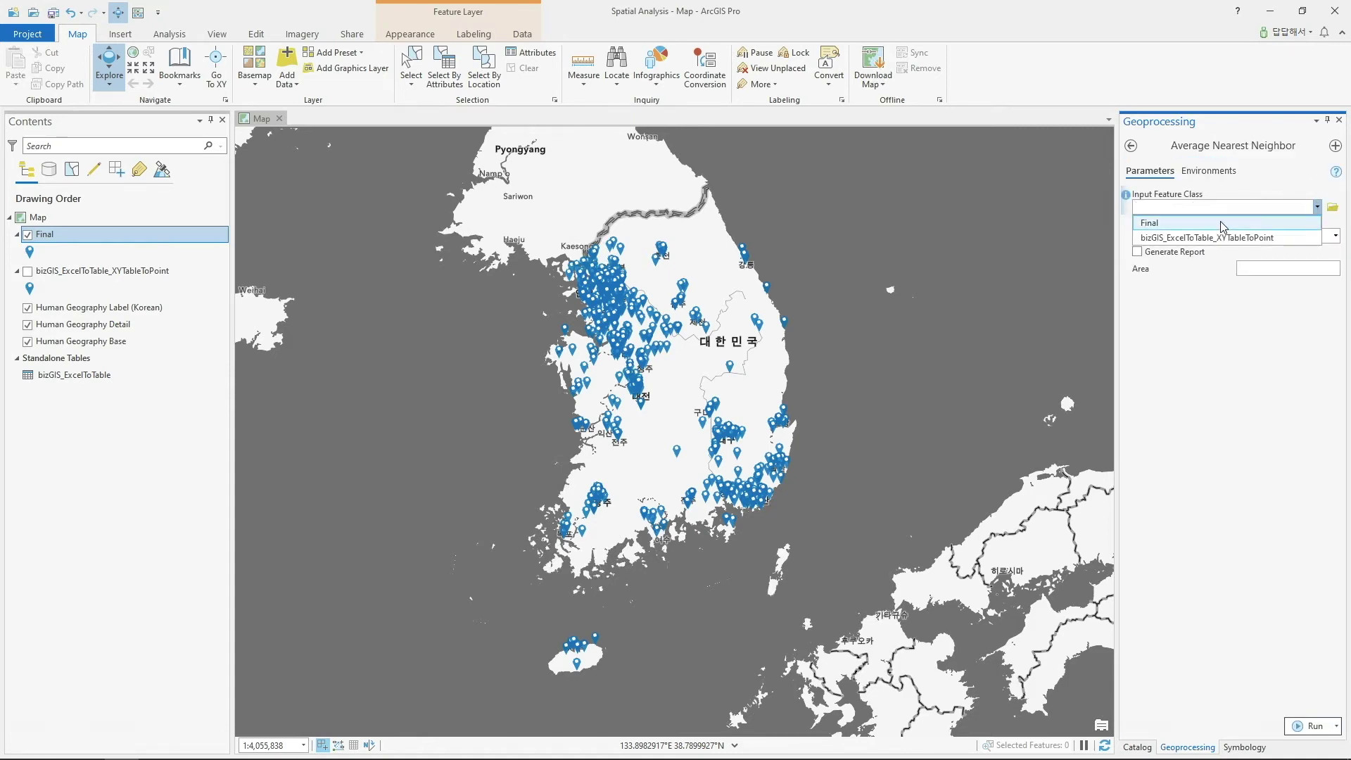
{"action": "left_click", "coordinate": [1215, 220]}
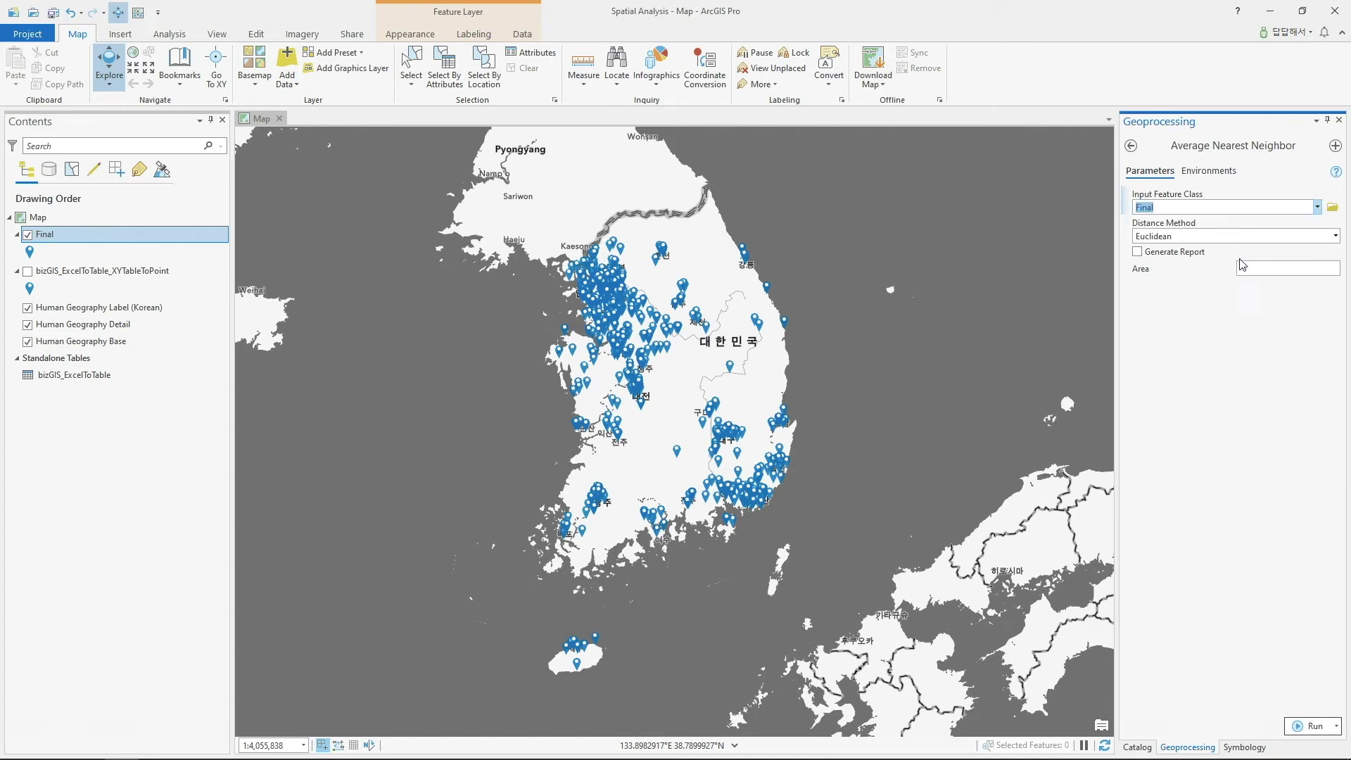
- Run Average Nearest Neighbor with the Euclidean distance method and report generation enabled, and open the run's details
{"action": "left_click", "coordinate": [1335, 236]}
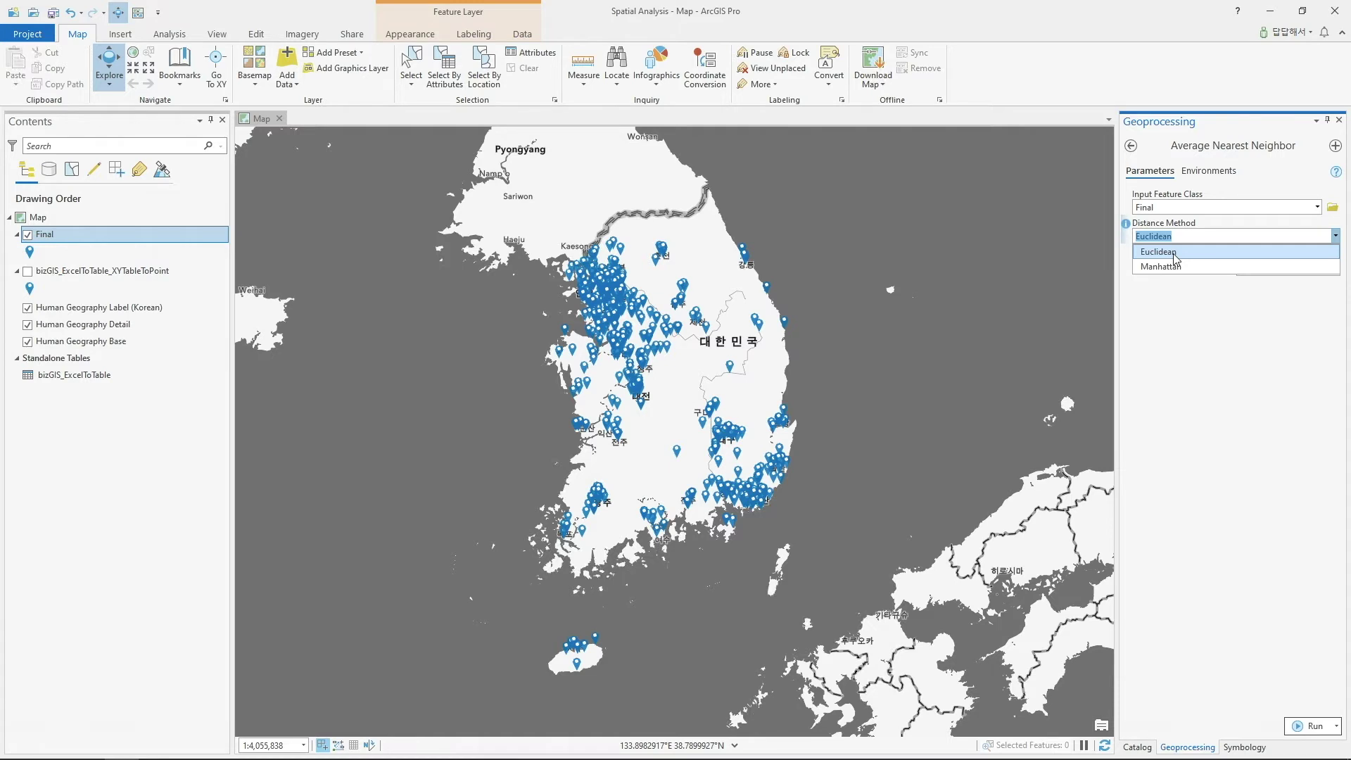
{"action": "left_click", "coordinate": [1126, 220]}
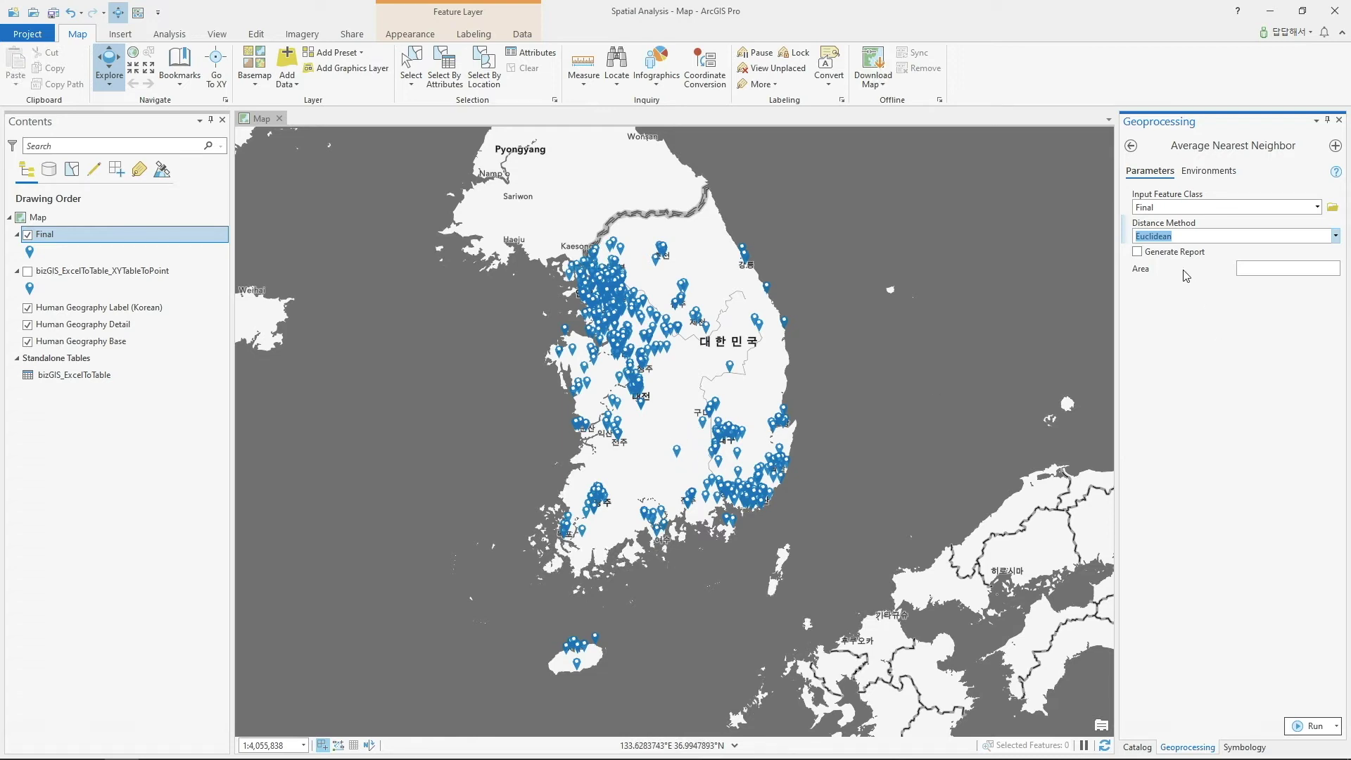
{"action": "left_click", "coordinate": [1196, 237]}
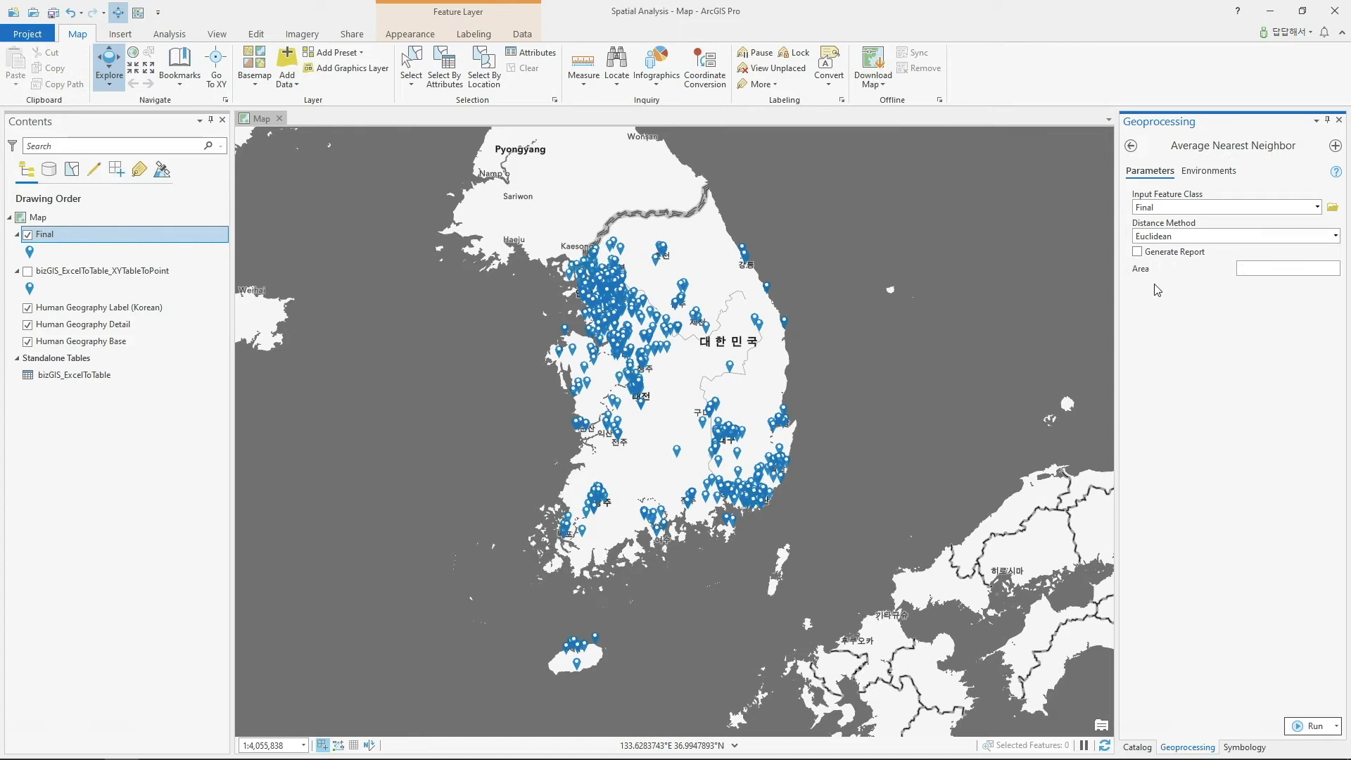
{"action": "left_click", "coordinate": [1138, 252]}
{"action": "left_click", "coordinate": [1309, 730]}
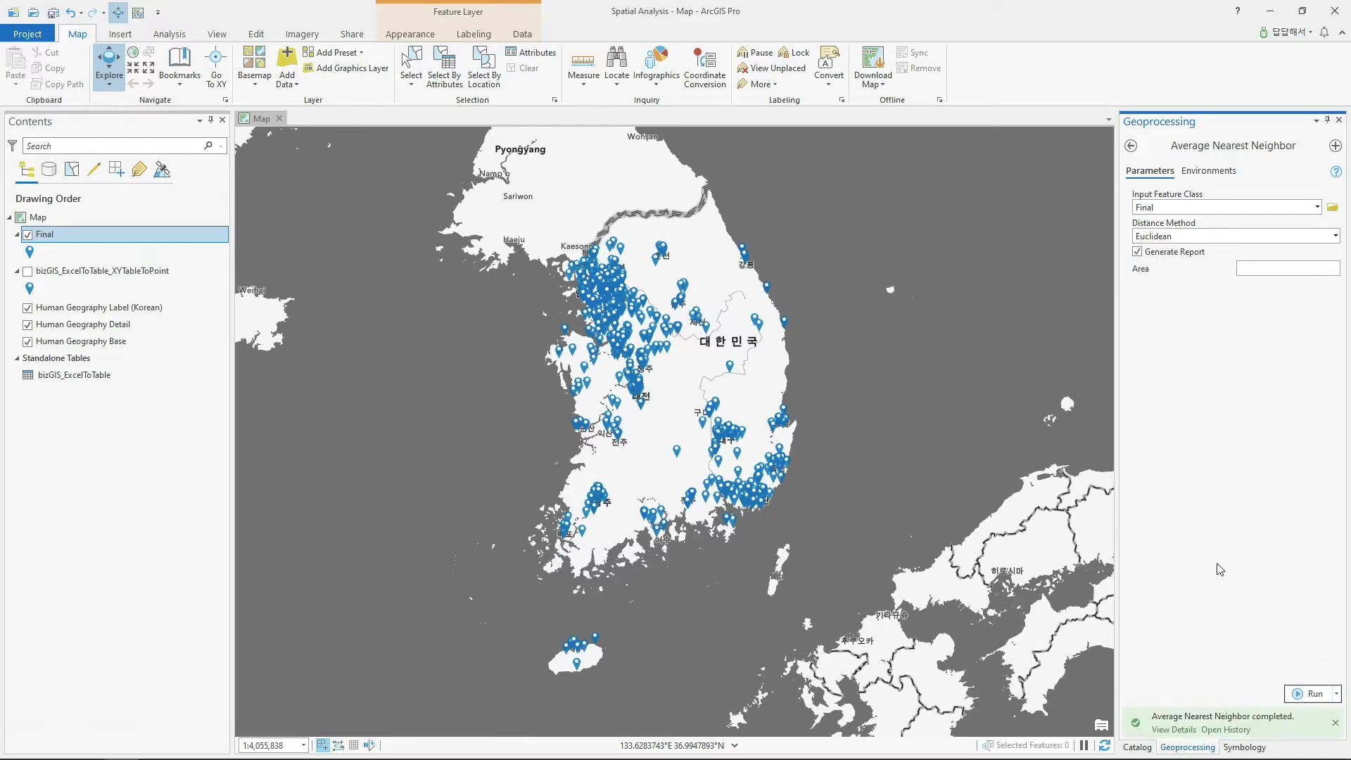
{"action": "left_click", "coordinate": [1174, 728]}
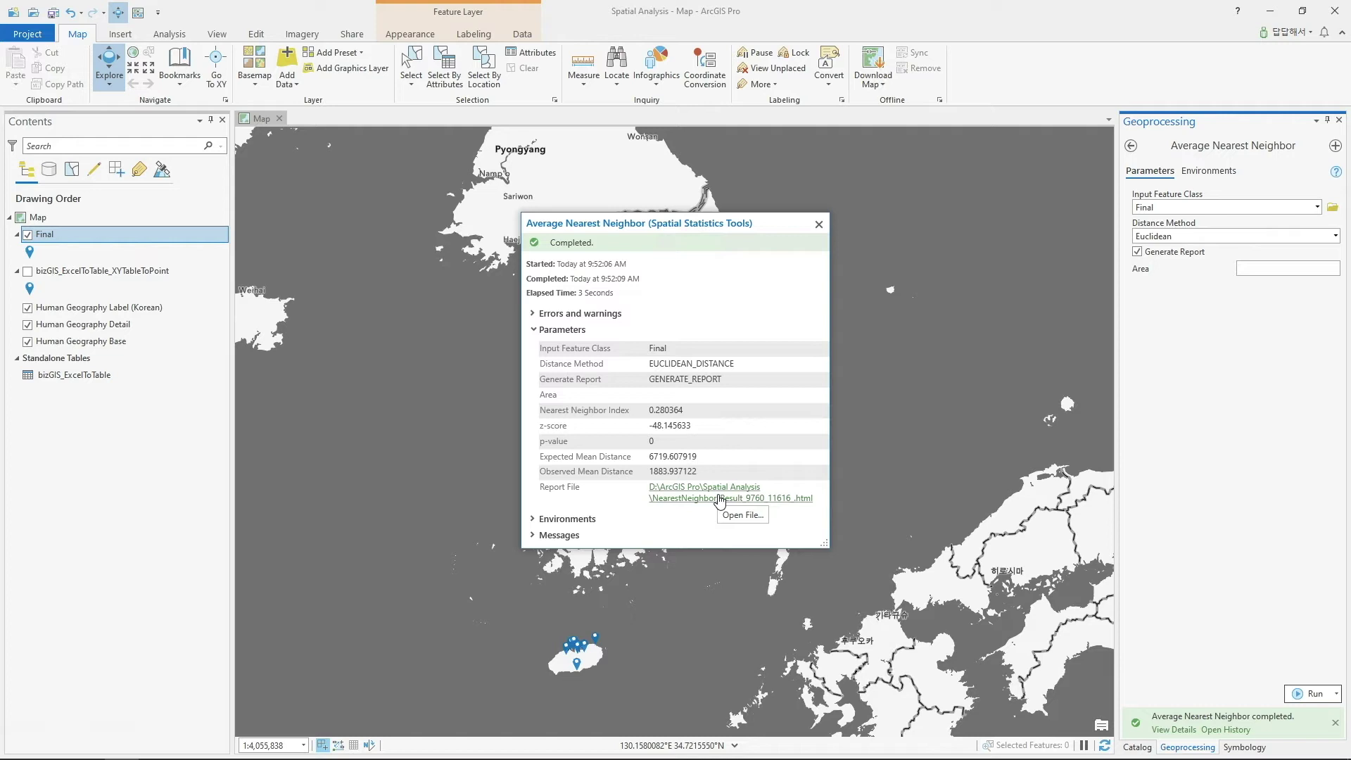
- Open the generated Average Nearest Neighbor report file in the browser and examine the nearest neighbor ratio, z-score and point pattern diagrams
{"action": "left_click", "coordinate": [732, 495]}
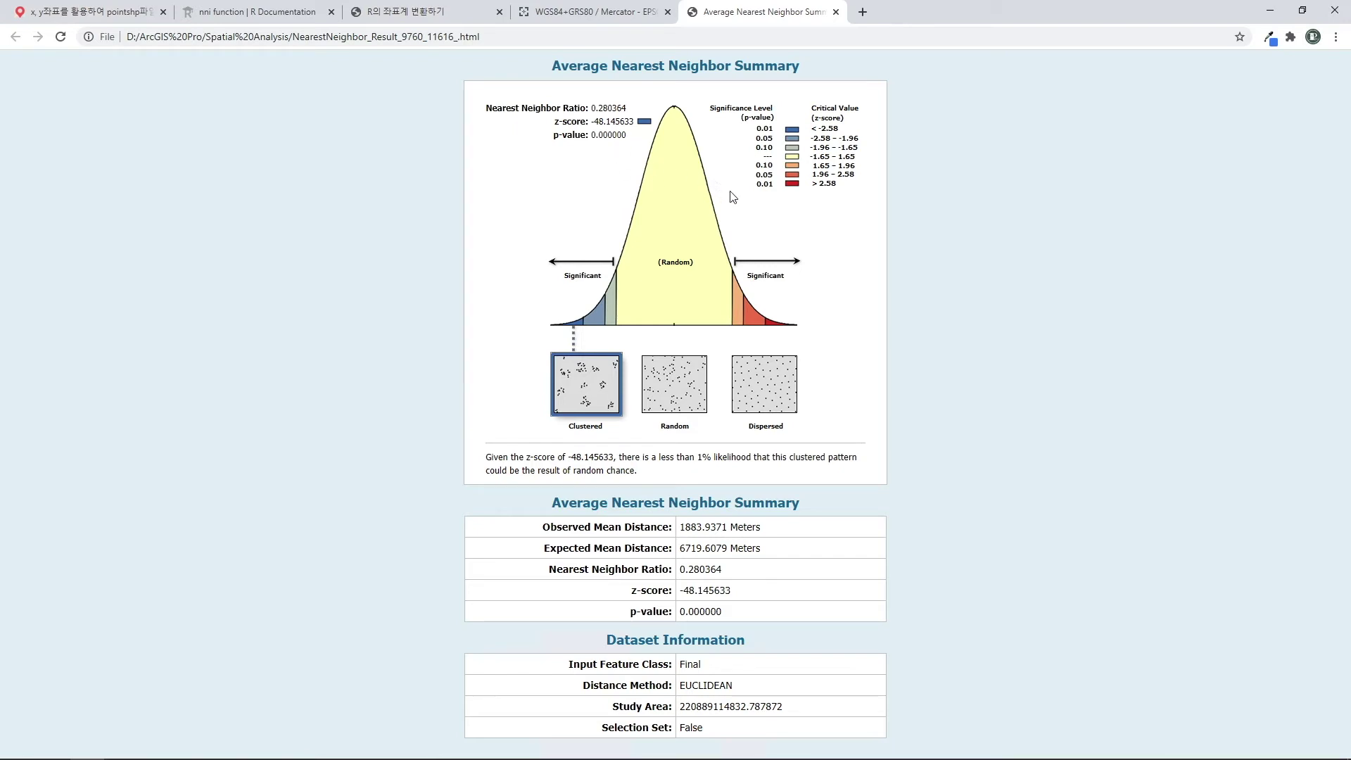
{"action": "left_click_drag", "start_coordinate": [486, 105], "coordinate": [541, 104]}
{"action": "left_click", "coordinate": [579, 104]}
{"action": "left_click_drag", "start_coordinate": [626, 107], "coordinate": [500, 114]}
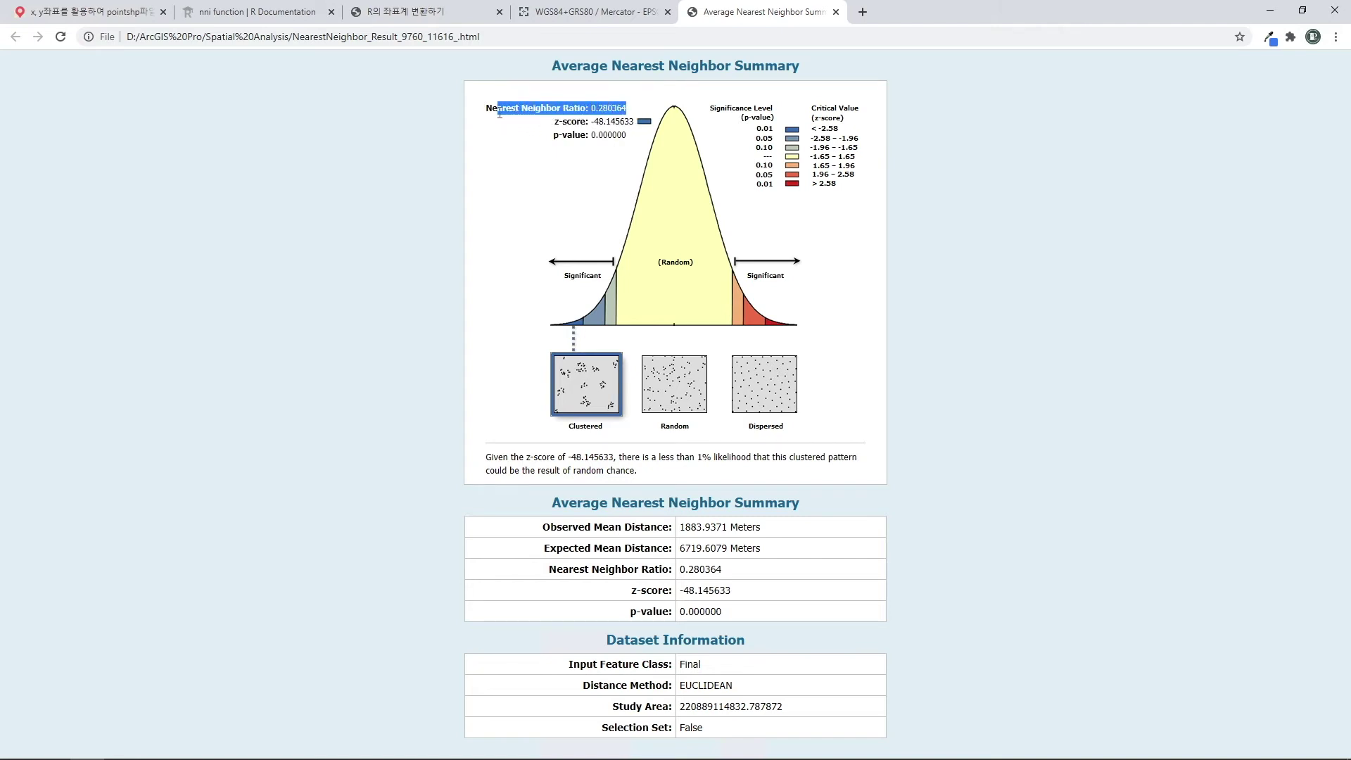
{"action": "left_click", "coordinate": [597, 104]}
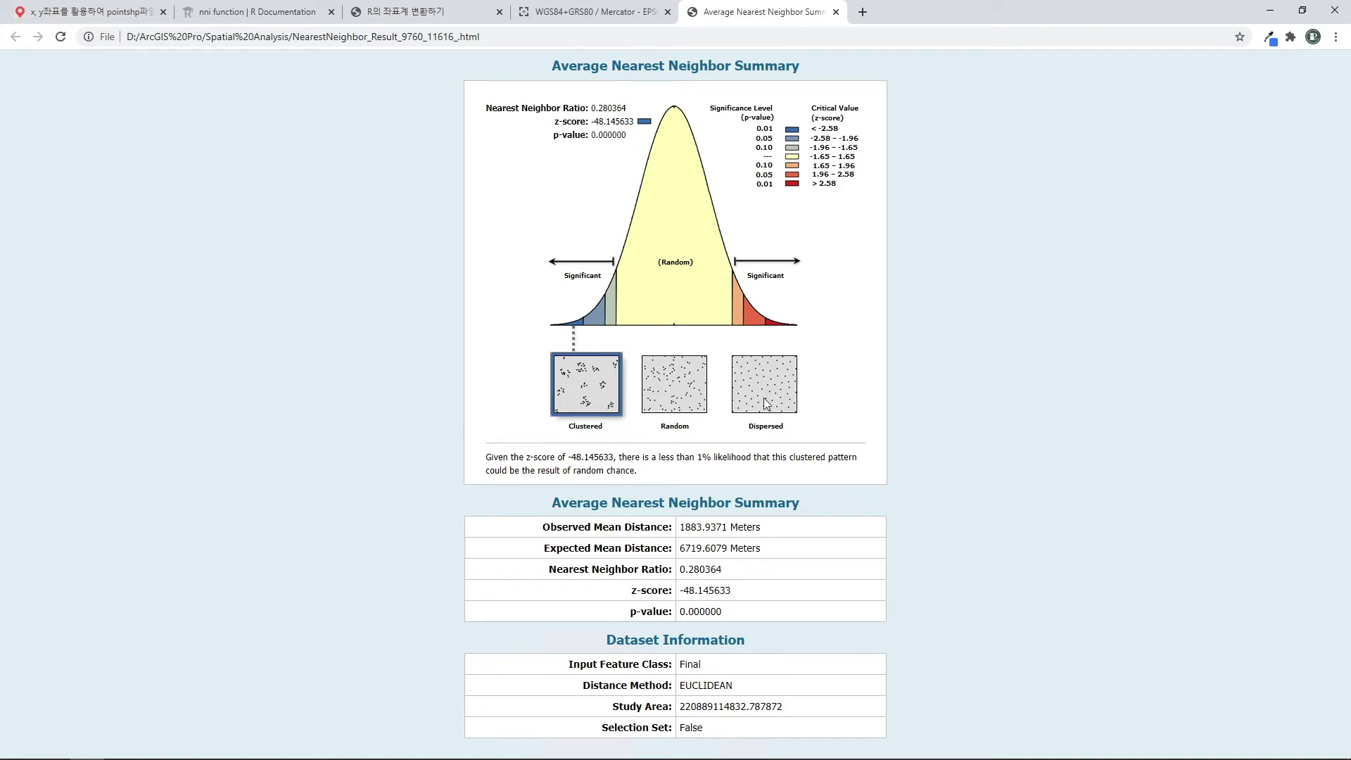
{"action": "double_click", "coordinate": [597, 122]}
{"action": "left_click", "coordinate": [598, 123]}
- Compare the observed mean distance with the expected mean distance in the report's summary table
{"action": "left_click_drag", "start_coordinate": [686, 530], "coordinate": [765, 536]}
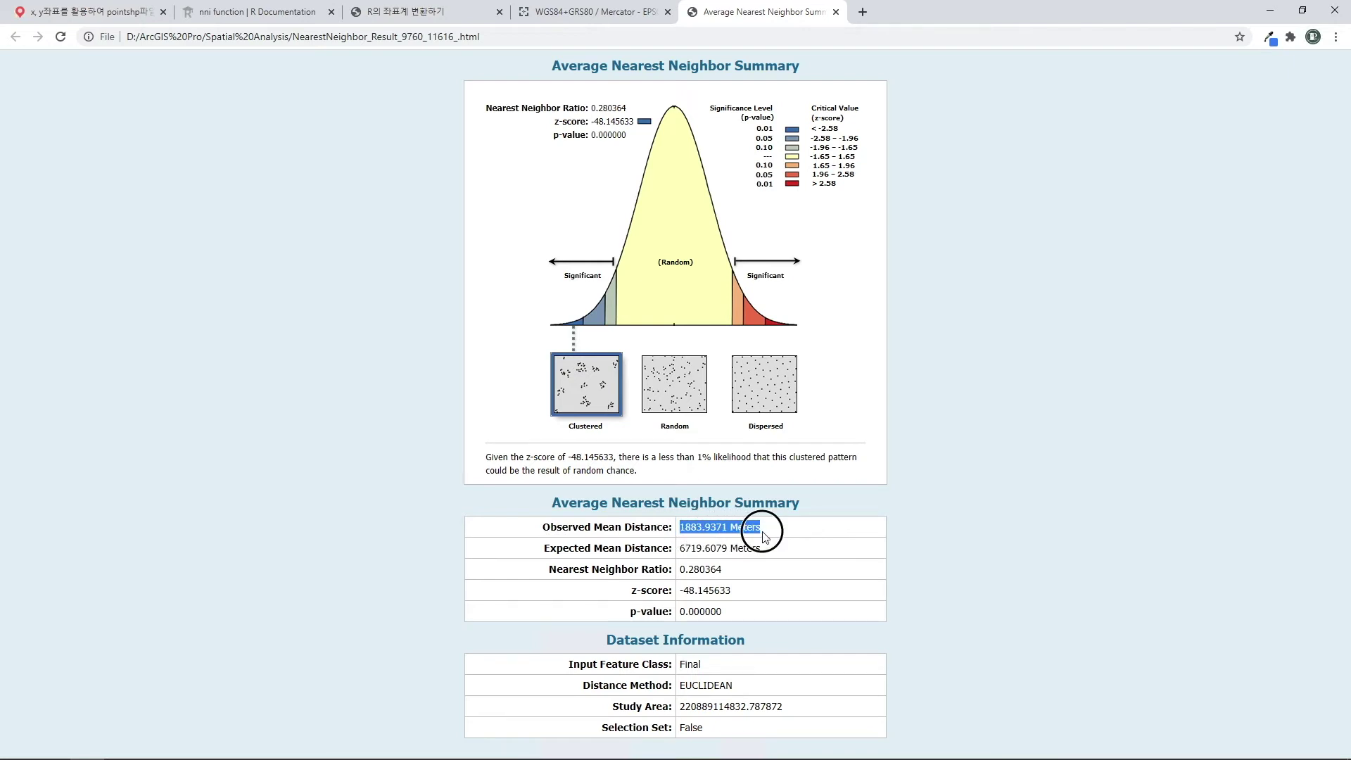
{"action": "left_click", "coordinate": [693, 533]}
{"action": "left_click_drag", "start_coordinate": [681, 529], "coordinate": [701, 530]}
{"action": "left_click", "coordinate": [691, 542]}
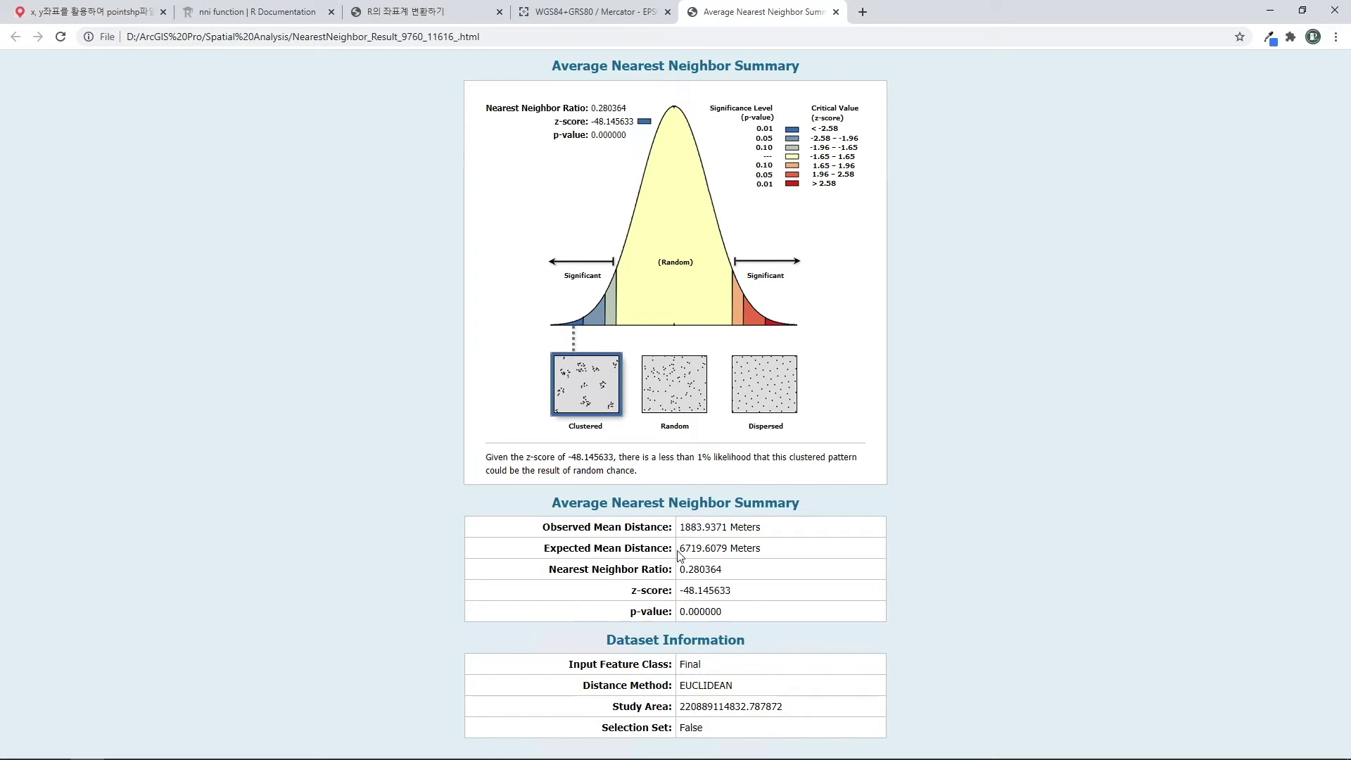
{"action": "left_click", "coordinate": [686, 553]}
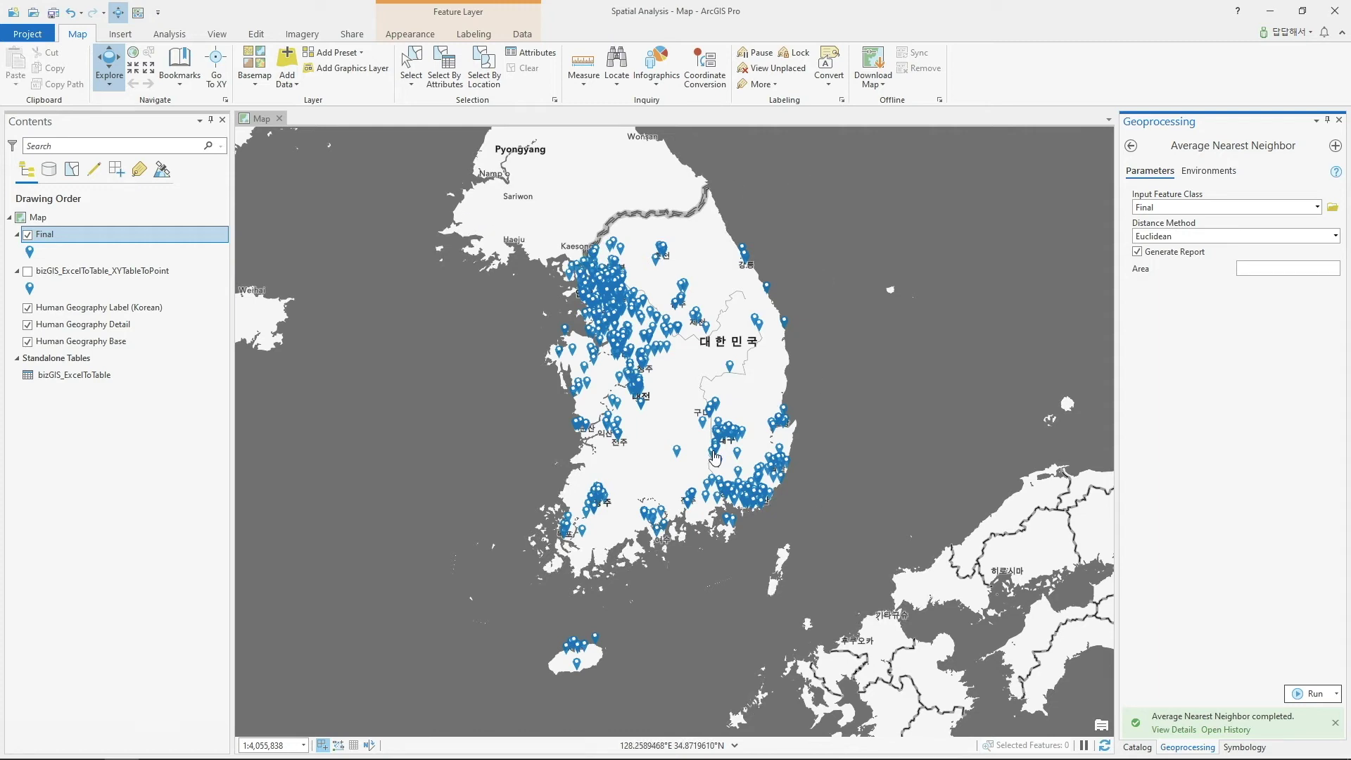
- Inspect the spread of the Final points on the ArcGIS Pro map, and reopen the browser report at its observed mean distance
{"action": "scroll", "coordinate": [732, 371], "scroll_direction": "up", "scroll_amount": 3}
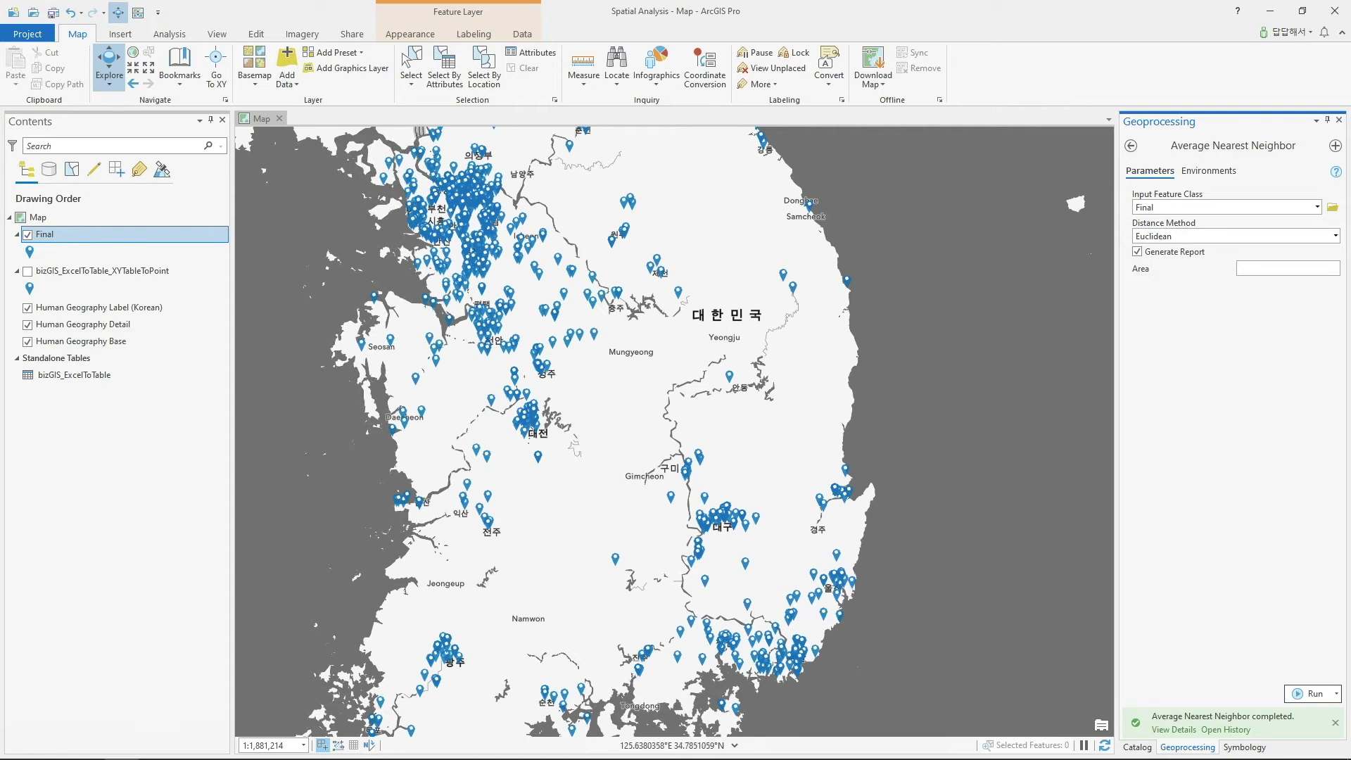
{"action": "mouse_move", "coordinate": [186, 757]}
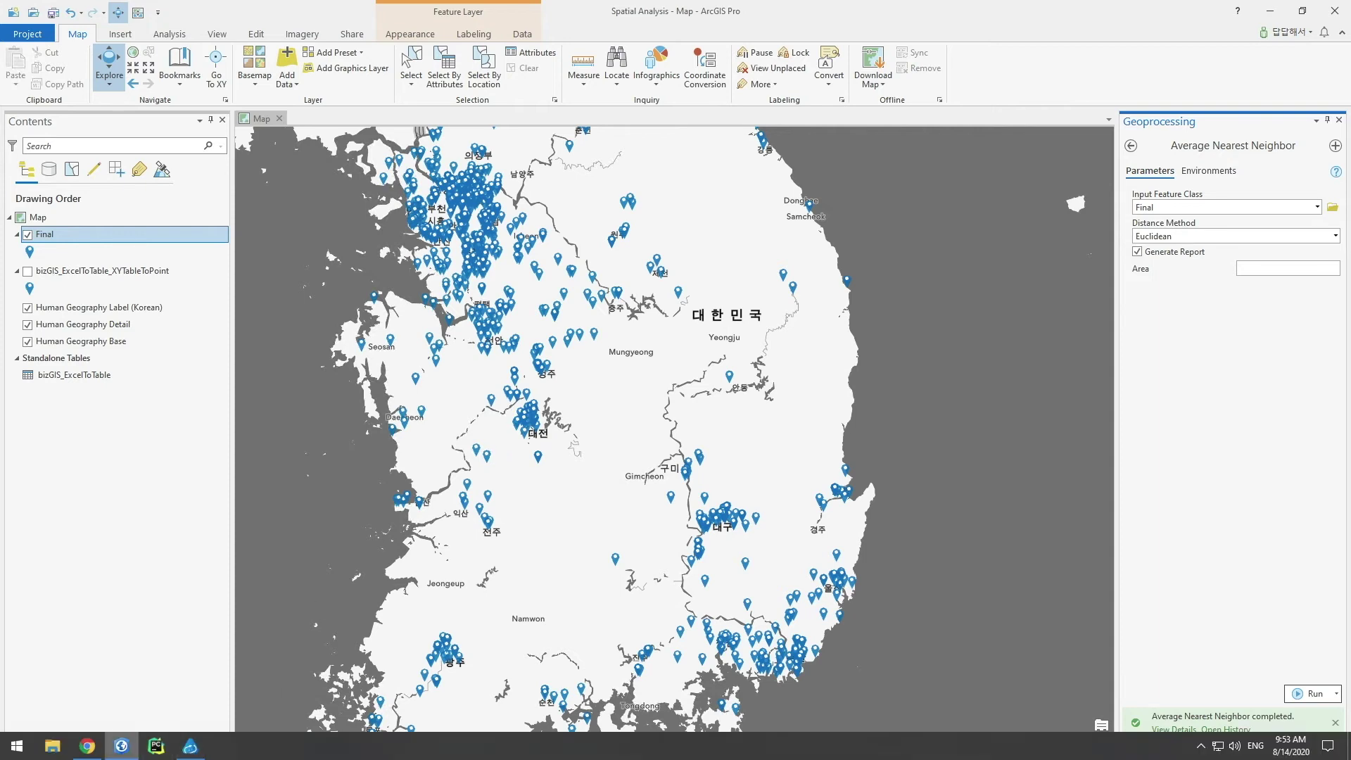
{"action": "left_click", "coordinate": [88, 748]}
{"action": "left_click_drag", "start_coordinate": [679, 528], "coordinate": [723, 528]}
{"action": "left_click", "coordinate": [725, 528]}
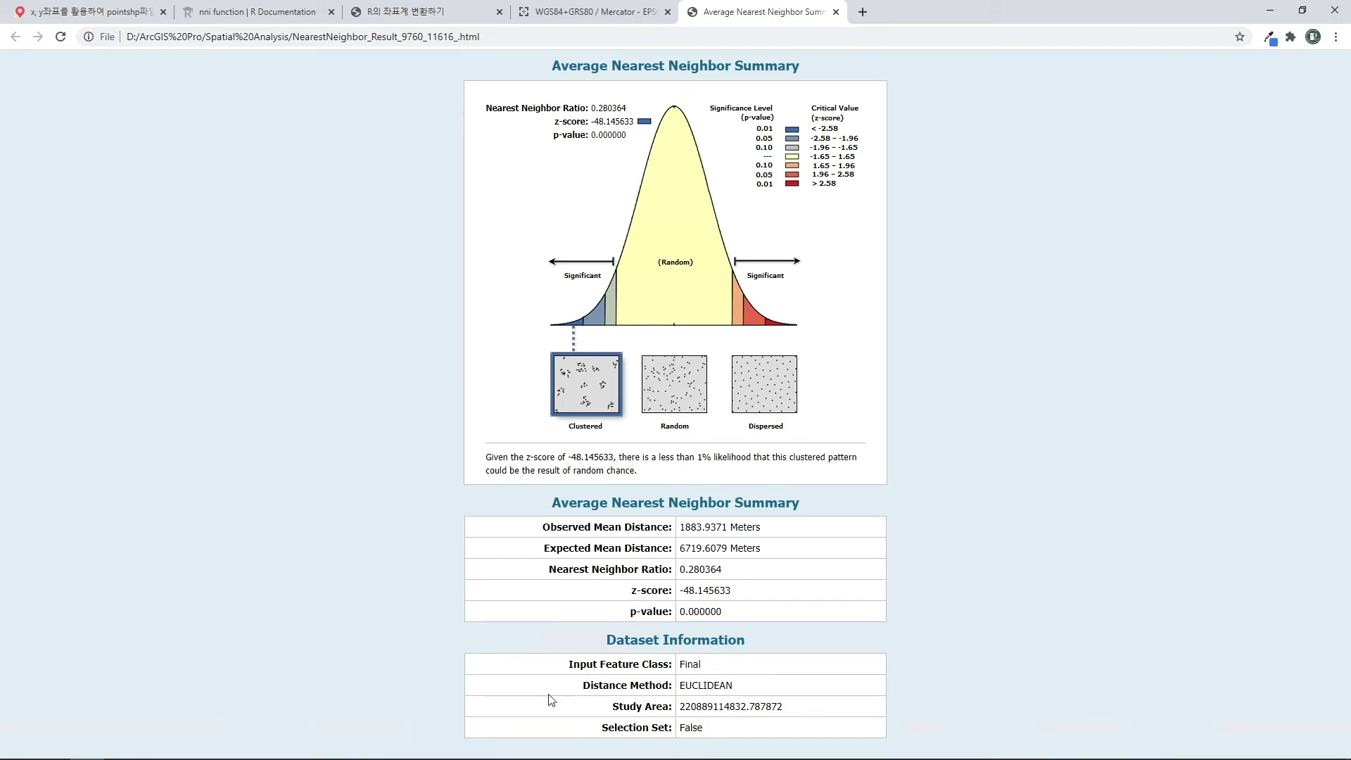
- Examine the study area value in the report's Dataset Information table
{"action": "double_click", "coordinate": [711, 708]}
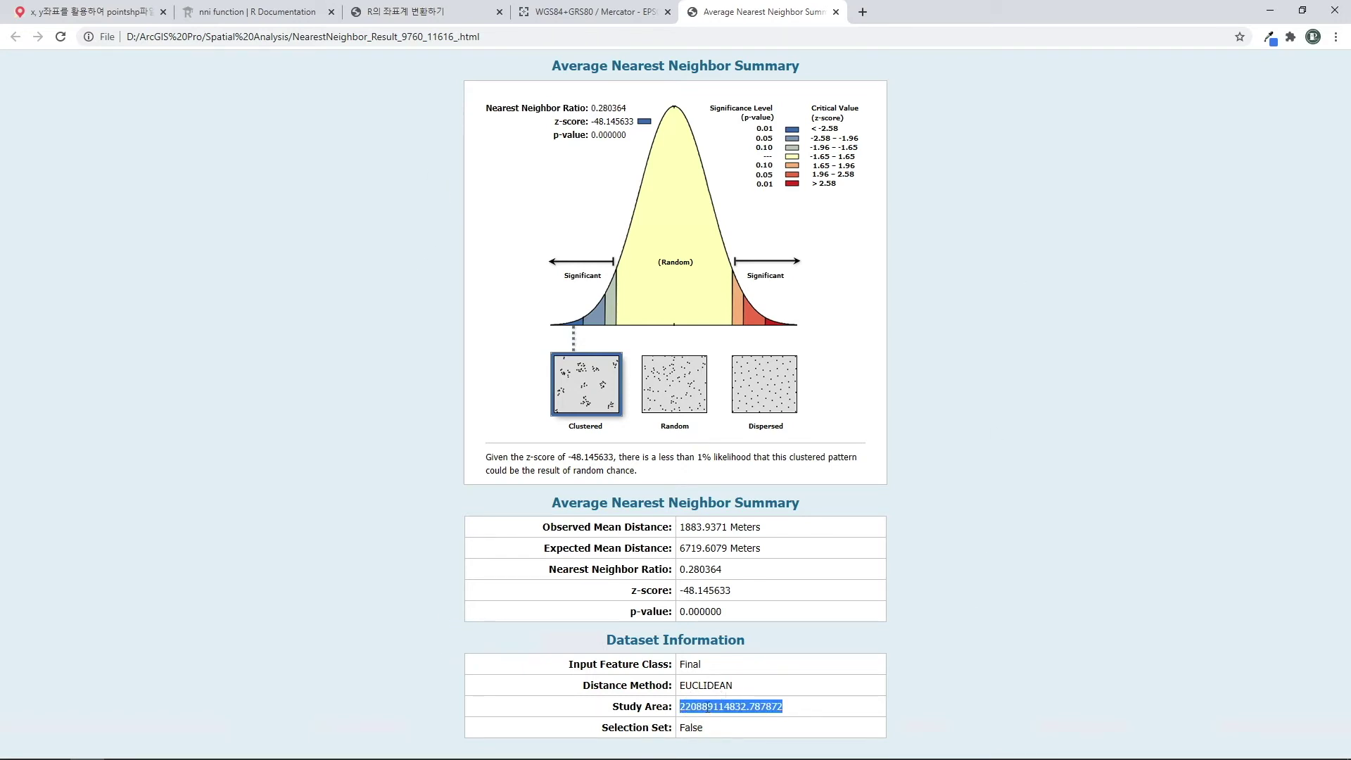
{"action": "left_click", "coordinate": [711, 708]}
{"action": "left_click_drag", "start_coordinate": [687, 708], "coordinate": [772, 708]}
{"action": "left_click", "coordinate": [773, 686]}
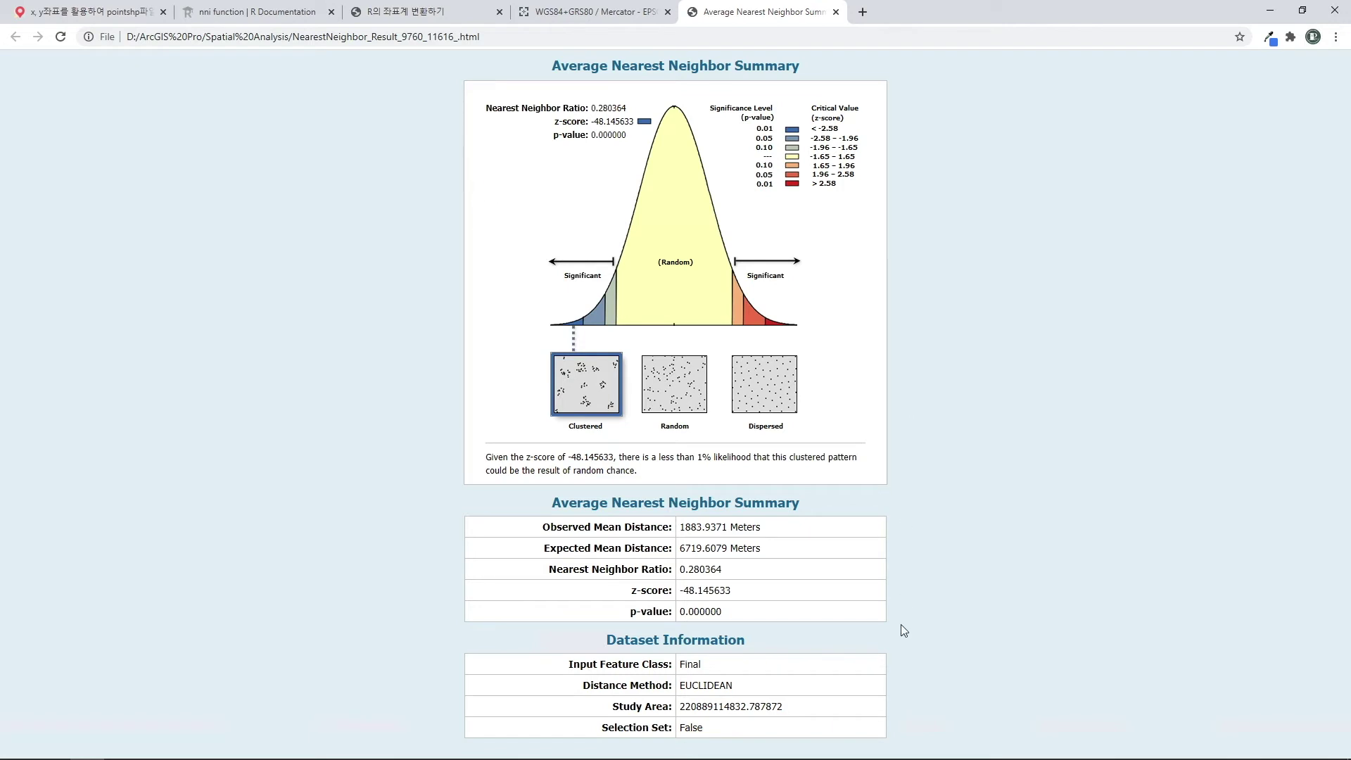
{"action": "double_click", "coordinate": [765, 700]}
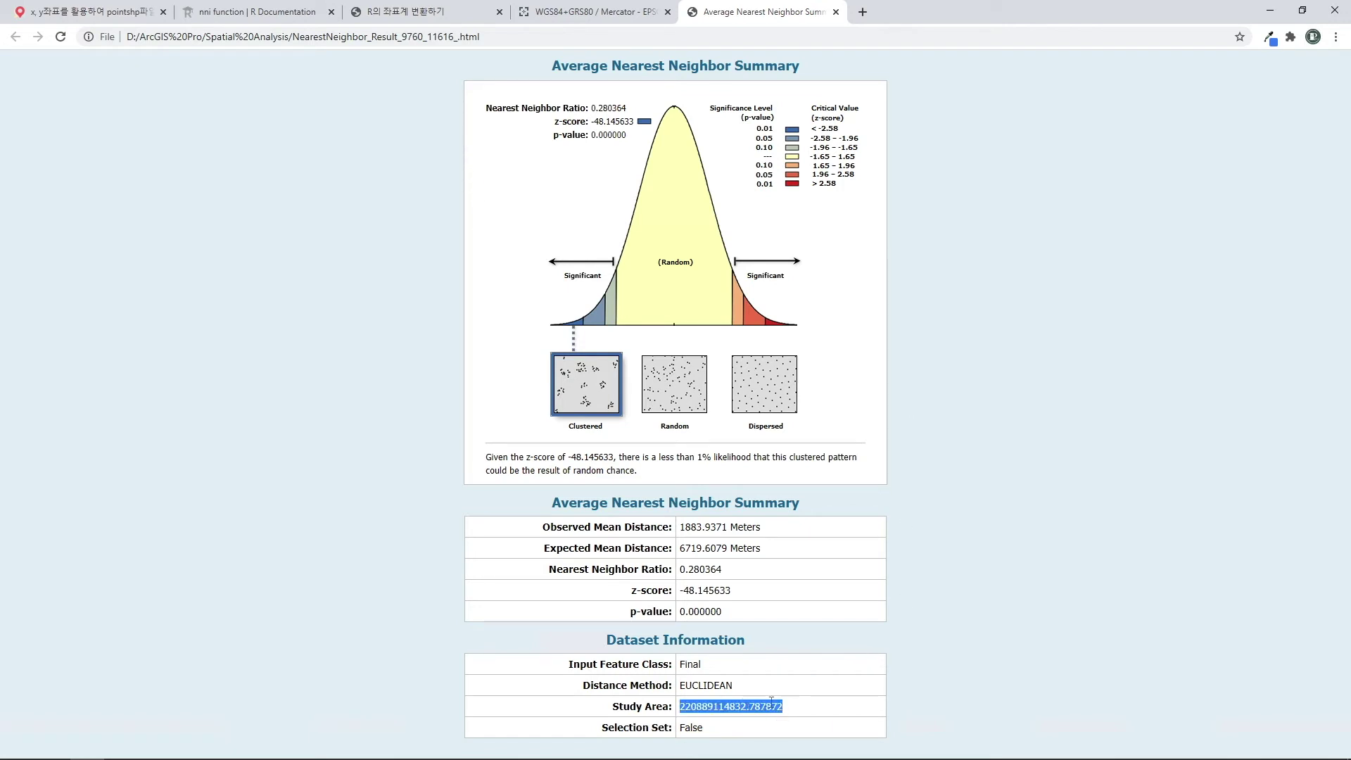
{"action": "left_click", "coordinate": [735, 707]}
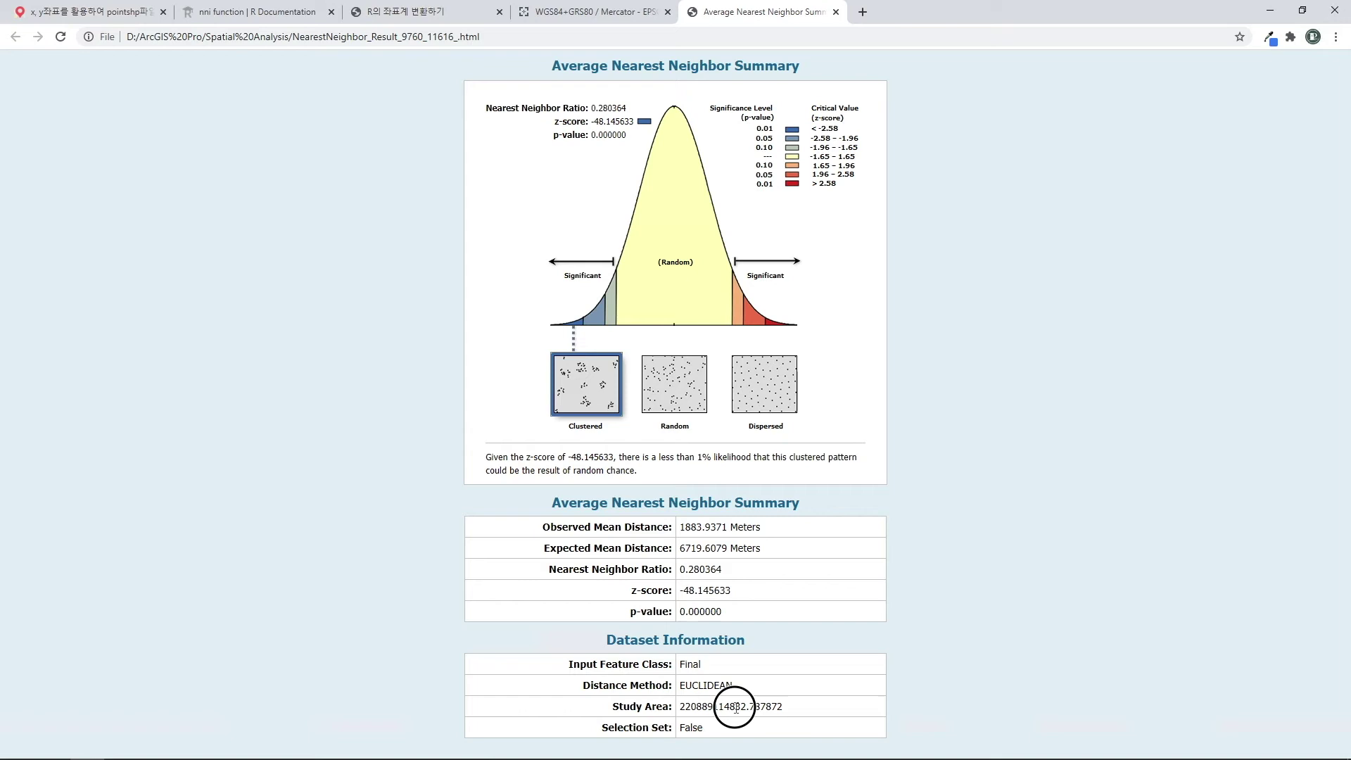
{"action": "double_click", "coordinate": [735, 707]}
{"action": "left_click", "coordinate": [735, 708]}
{"action": "left_click_drag", "start_coordinate": [614, 703], "coordinate": [769, 707]}
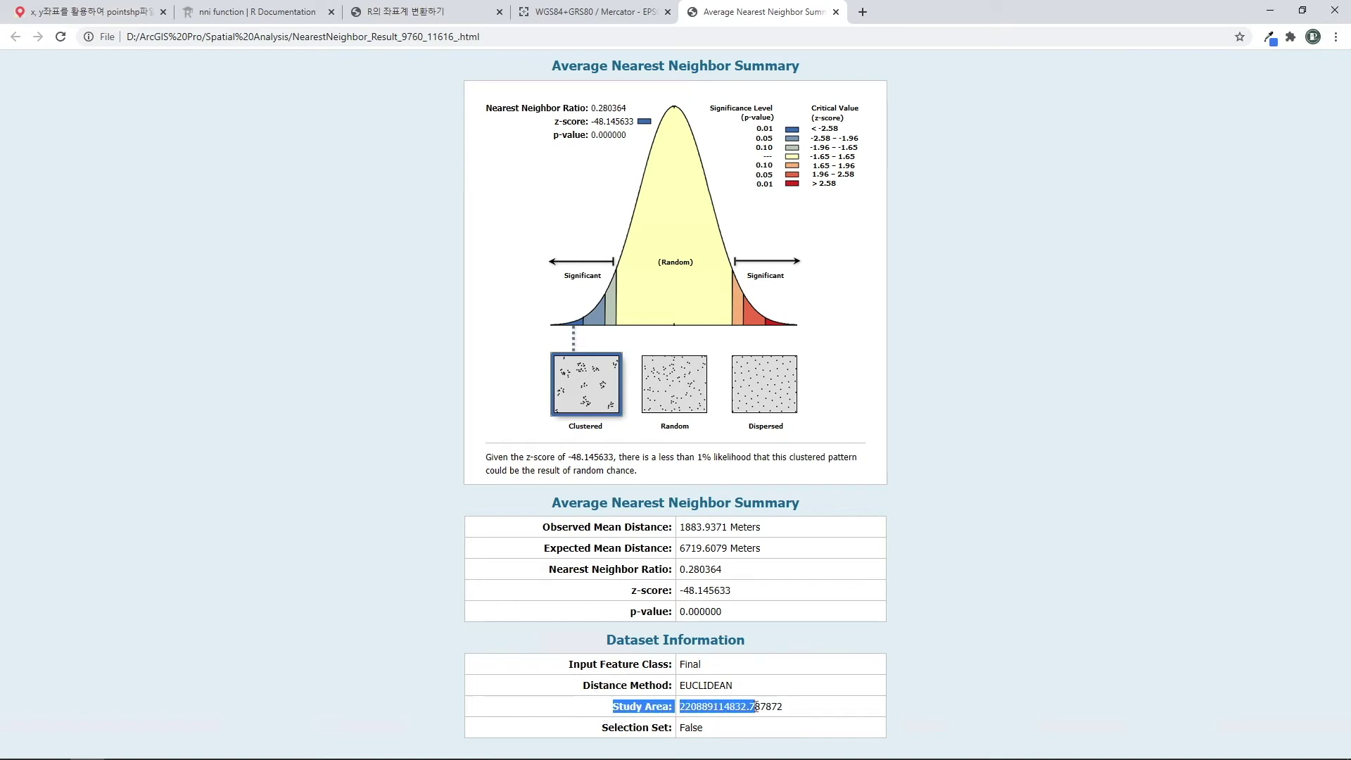
{"action": "left_click", "coordinate": [756, 707]}
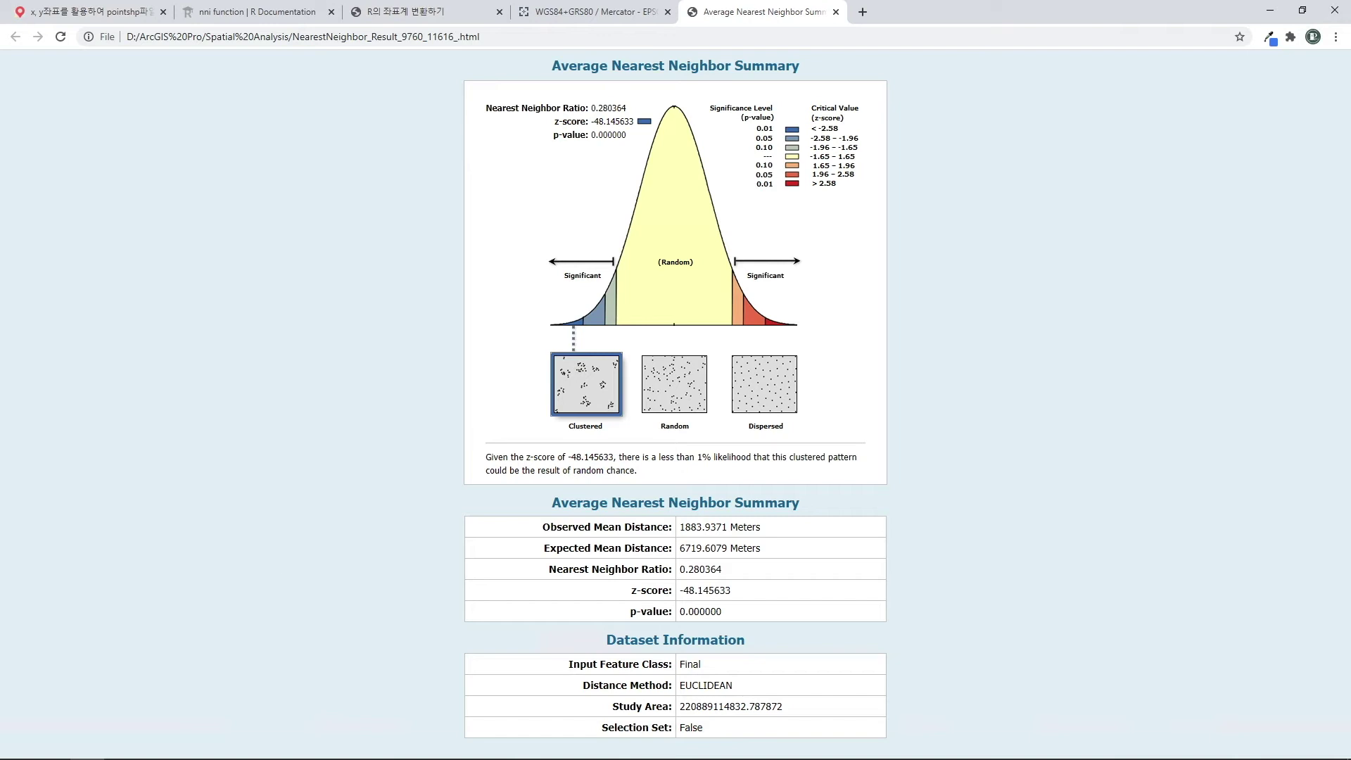
- Switch to ArcGIS Pro, search the geoprocessing tools for minimum bounding, and open Minimum Bounding Geometry with Final as its input features
{"action": "mouse_move", "coordinate": [218, 749]}
{"action": "left_click", "coordinate": [124, 744]}
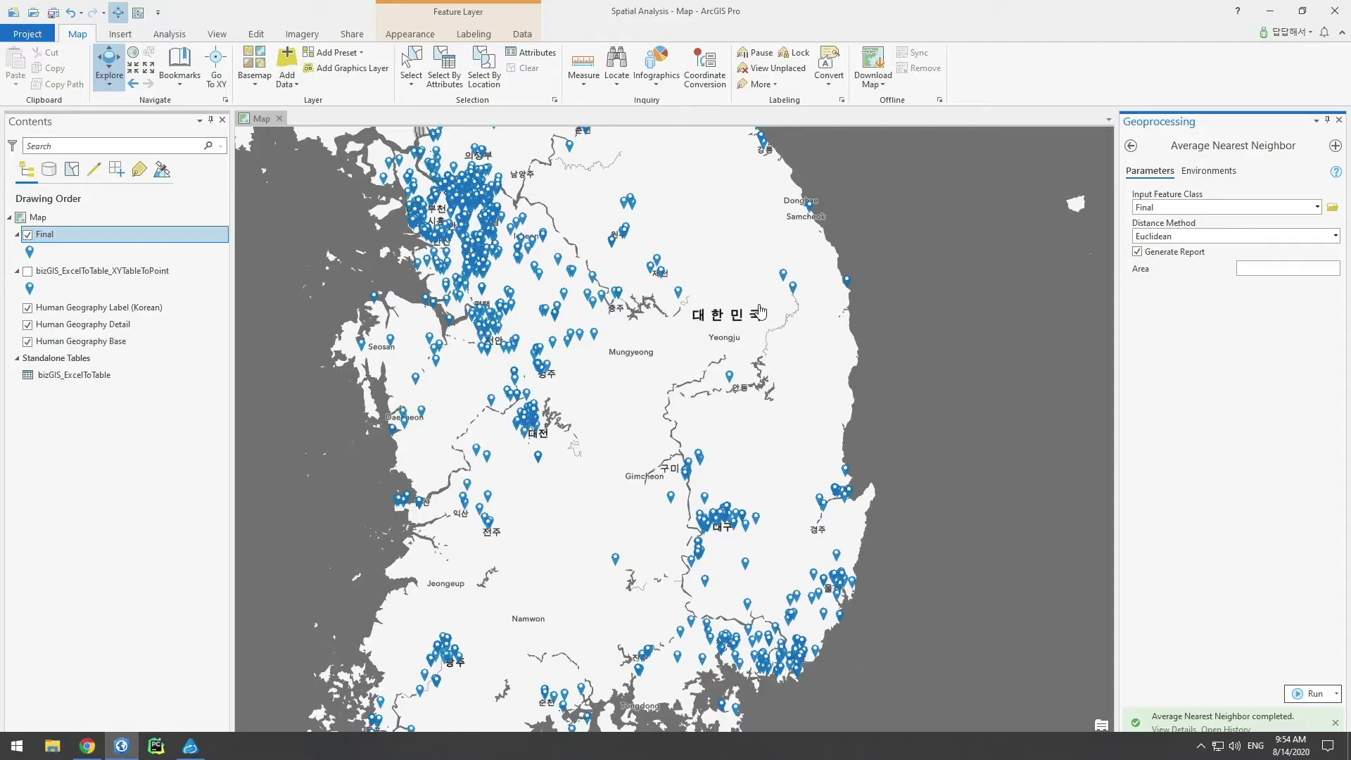
{"action": "left_click", "coordinate": [1130, 146]}
{"action": "triple_click", "coordinate": [1206, 146]}
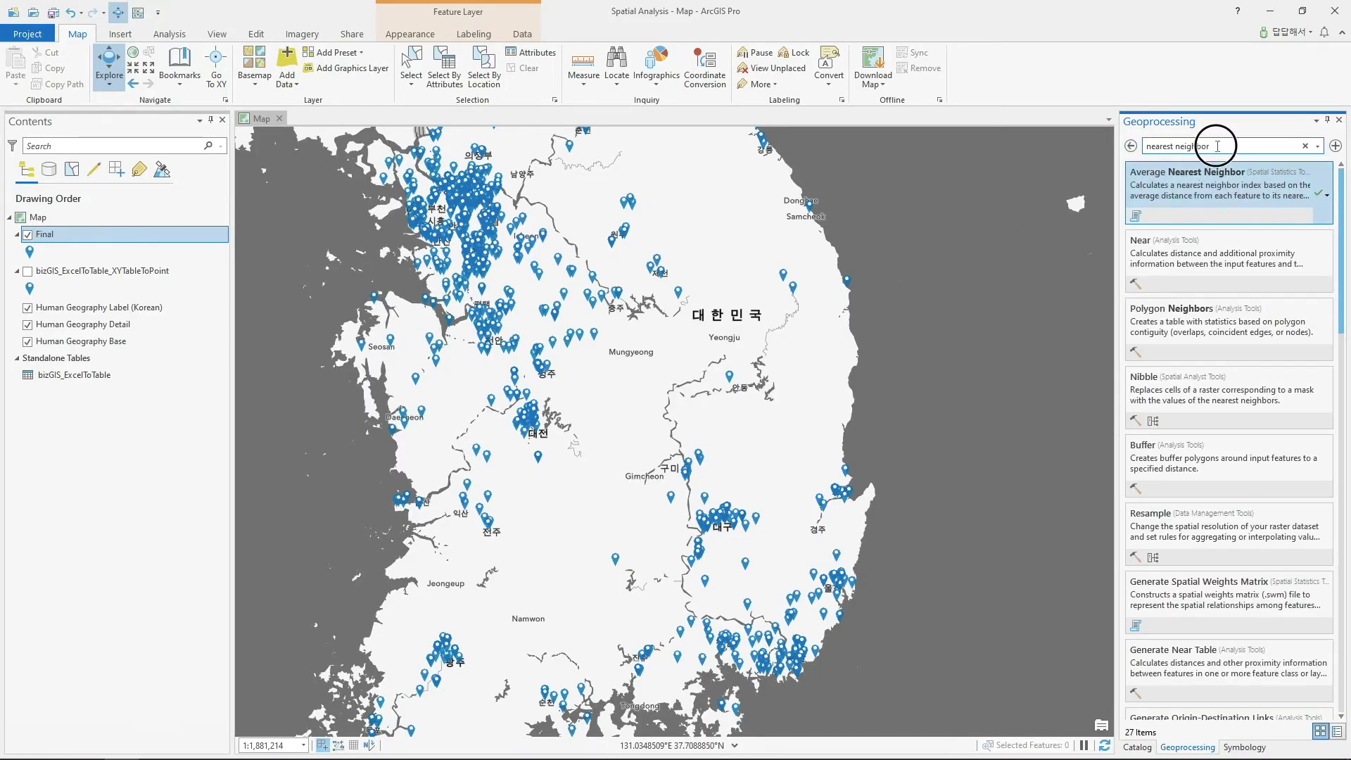
{"action": "type", "text": "min"}
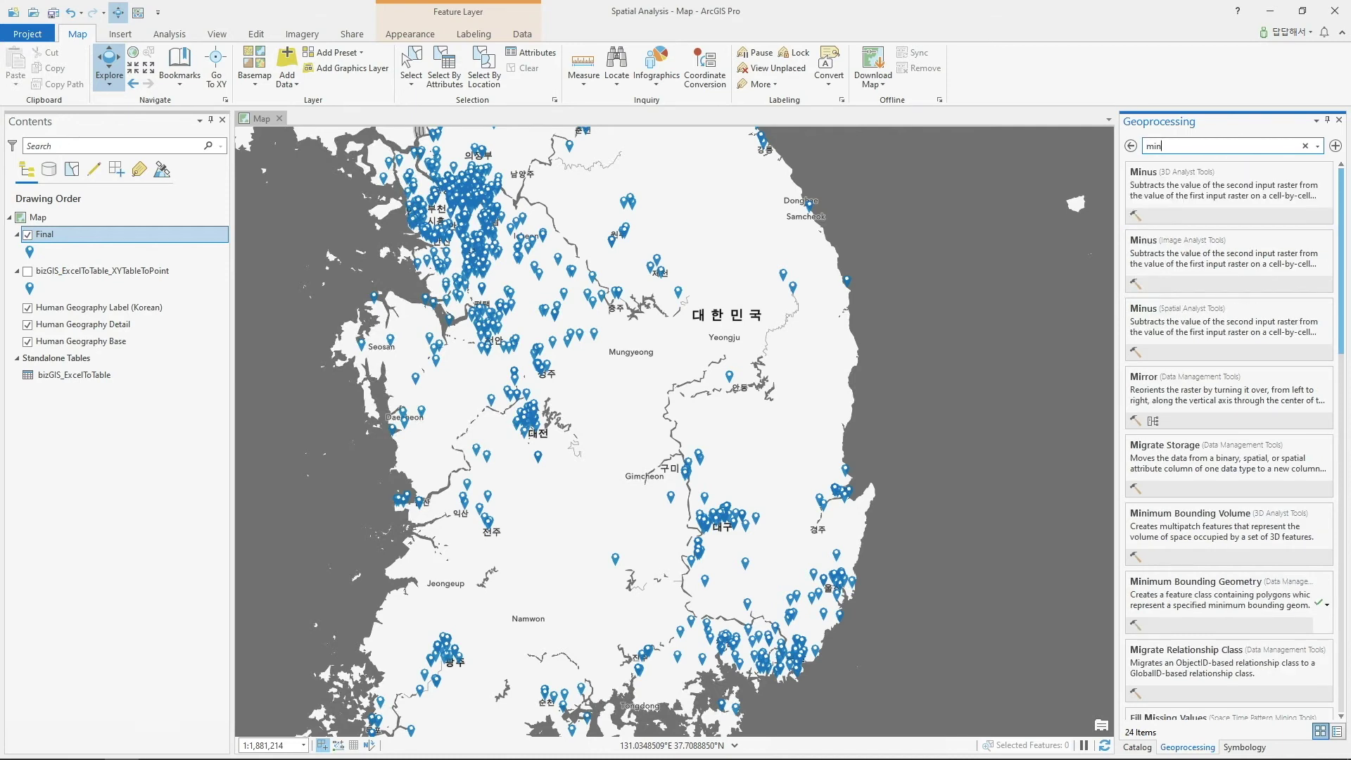
{"action": "type", "text": "imum bounding"}
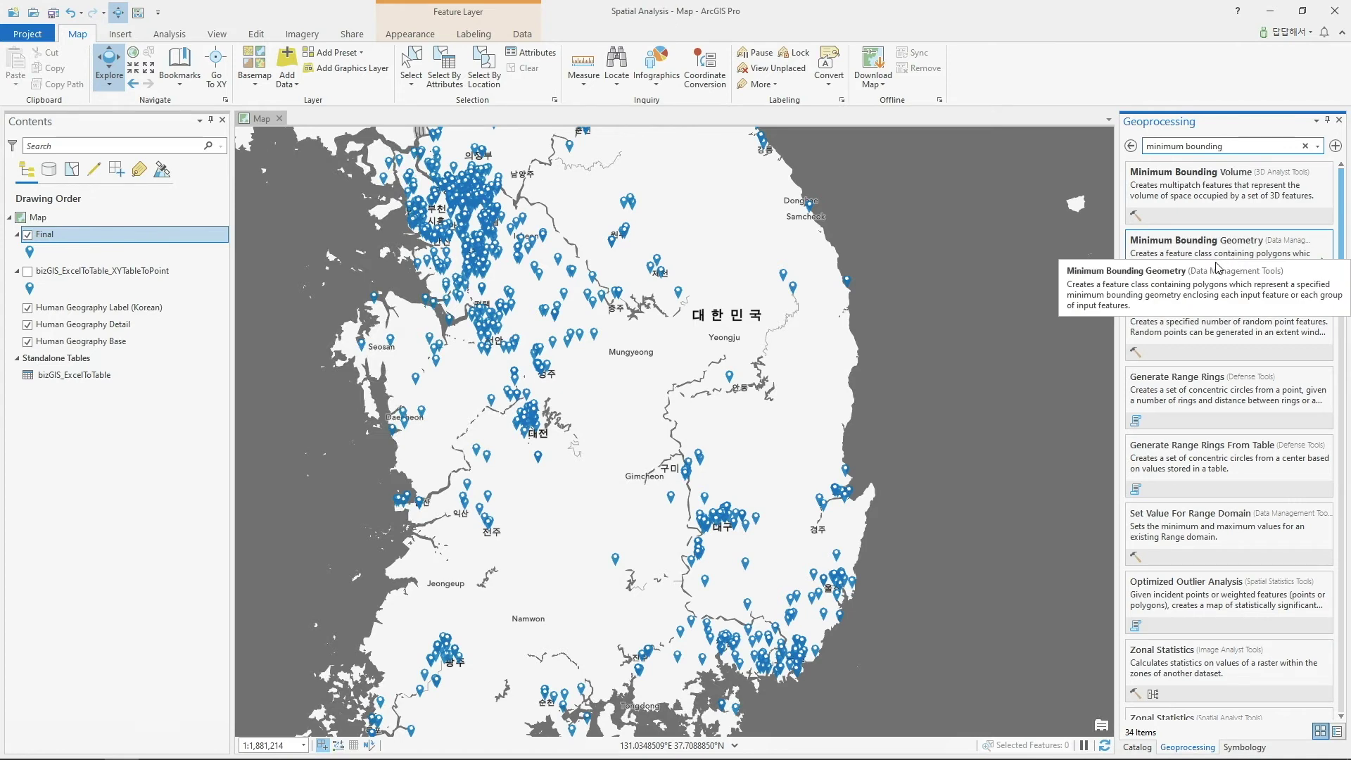
{"action": "left_click", "coordinate": [1217, 265]}
{"action": "left_click", "coordinate": [1318, 207]}
{"action": "left_click", "coordinate": [1207, 218]}
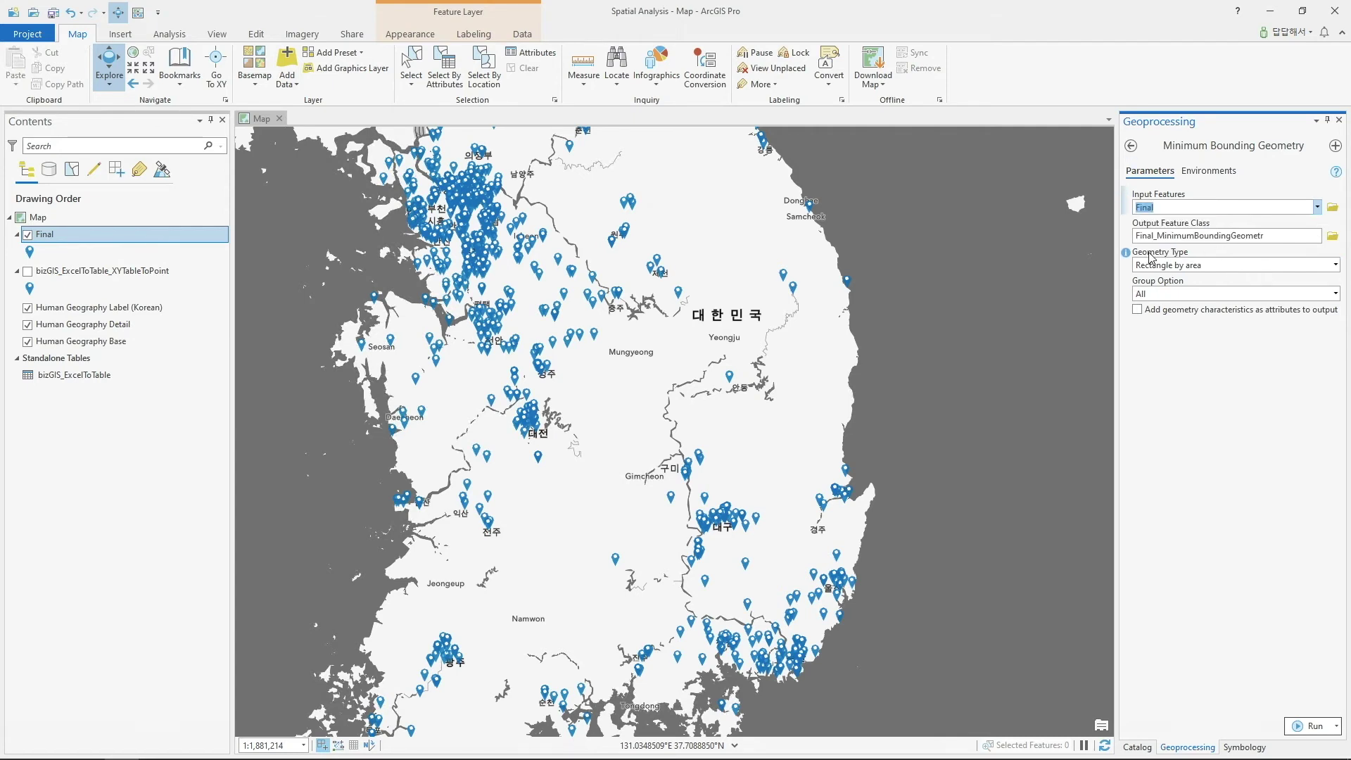
- Review the tool's illustrated geometry types, and run it with Rectangle by area and group option All, outputting Final_MinimumBoundingGeometr
{"action": "mouse_move", "coordinate": [1336, 178]}
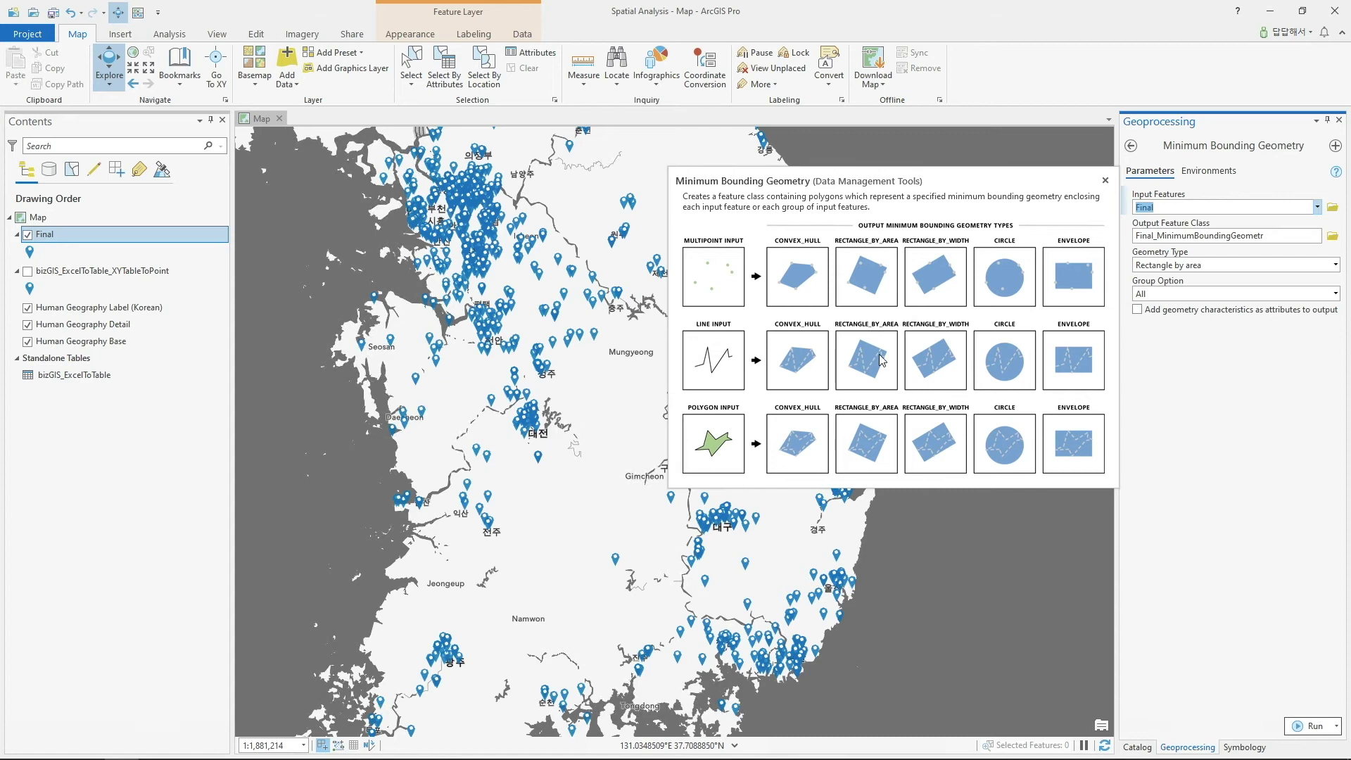
{"action": "left_click", "coordinate": [1272, 368]}
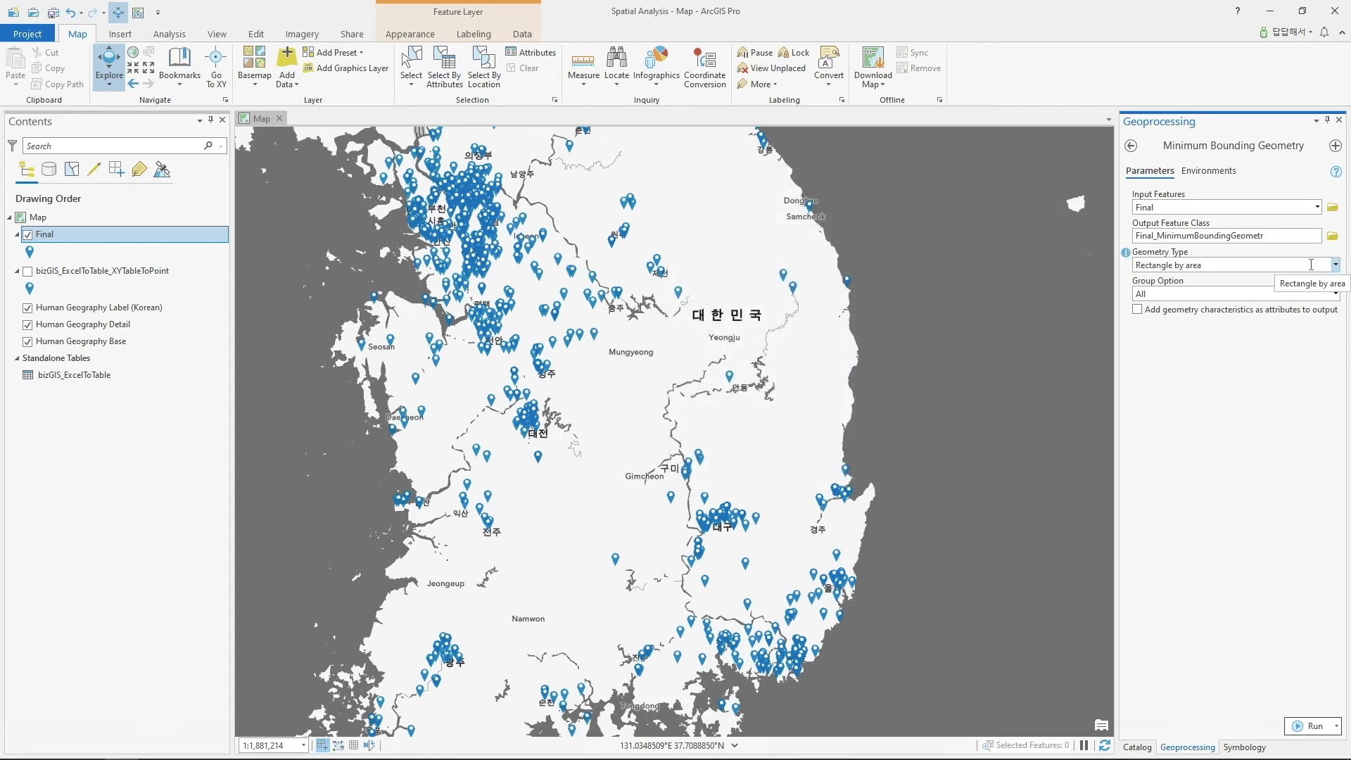
{"action": "left_click", "coordinate": [1315, 731]}
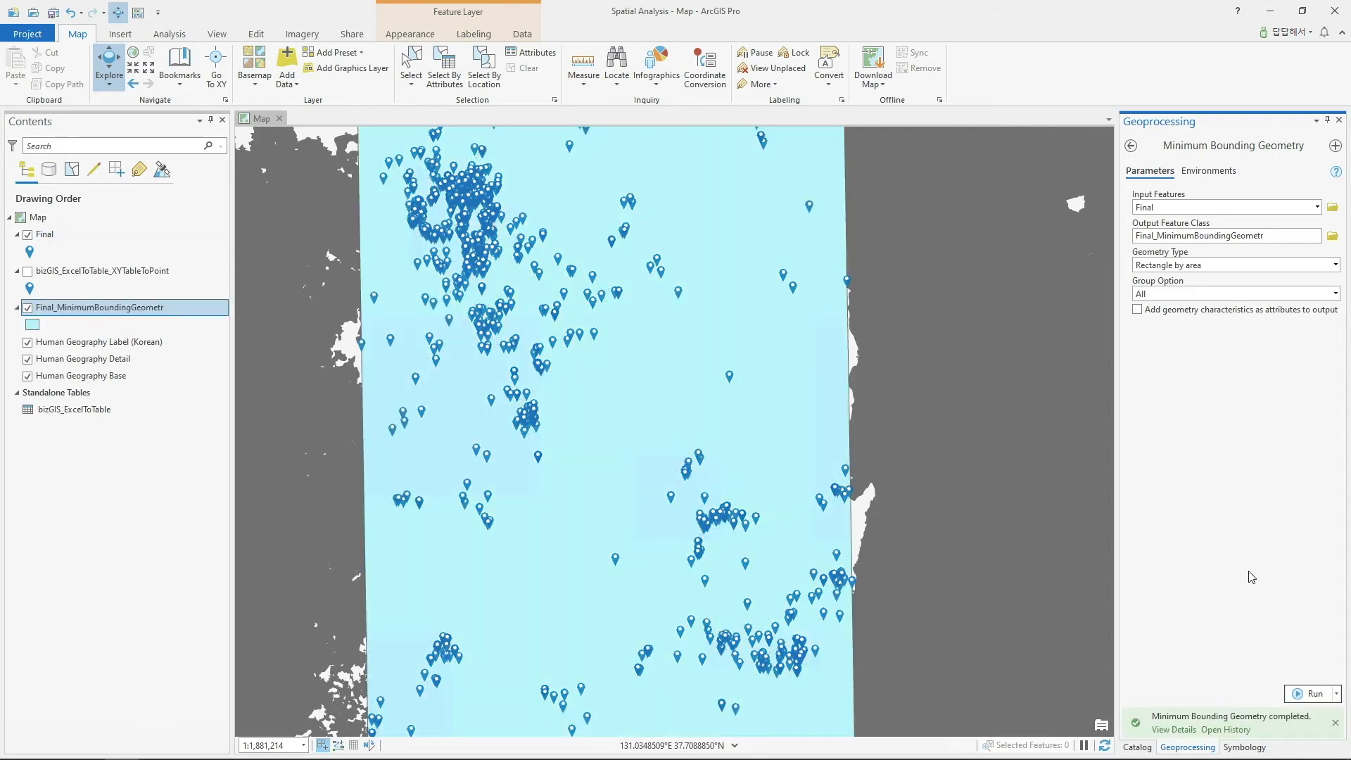
- Inspect the bounding rectangle's Shape_Area in its pop-up and compare it with the study area in the browser report
{"action": "scroll", "coordinate": [965, 476], "scroll_direction": "down", "scroll_amount": 1}
{"action": "scroll", "coordinate": [965, 476], "scroll_direction": "down", "scroll_amount": 1}
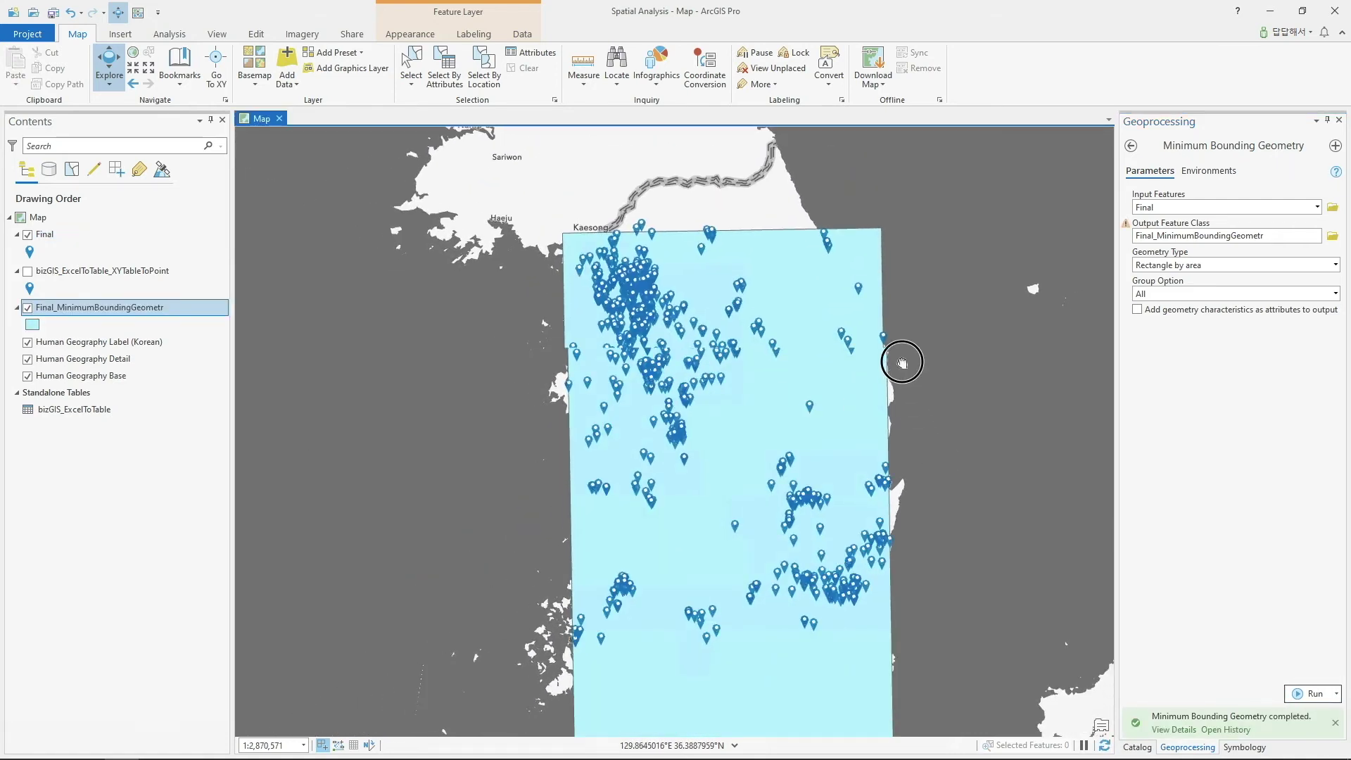
{"action": "scroll", "coordinate": [899, 365], "scroll_direction": "down", "scroll_amount": 1}
{"action": "scroll", "coordinate": [758, 333], "scroll_direction": "down", "scroll_amount": 1}
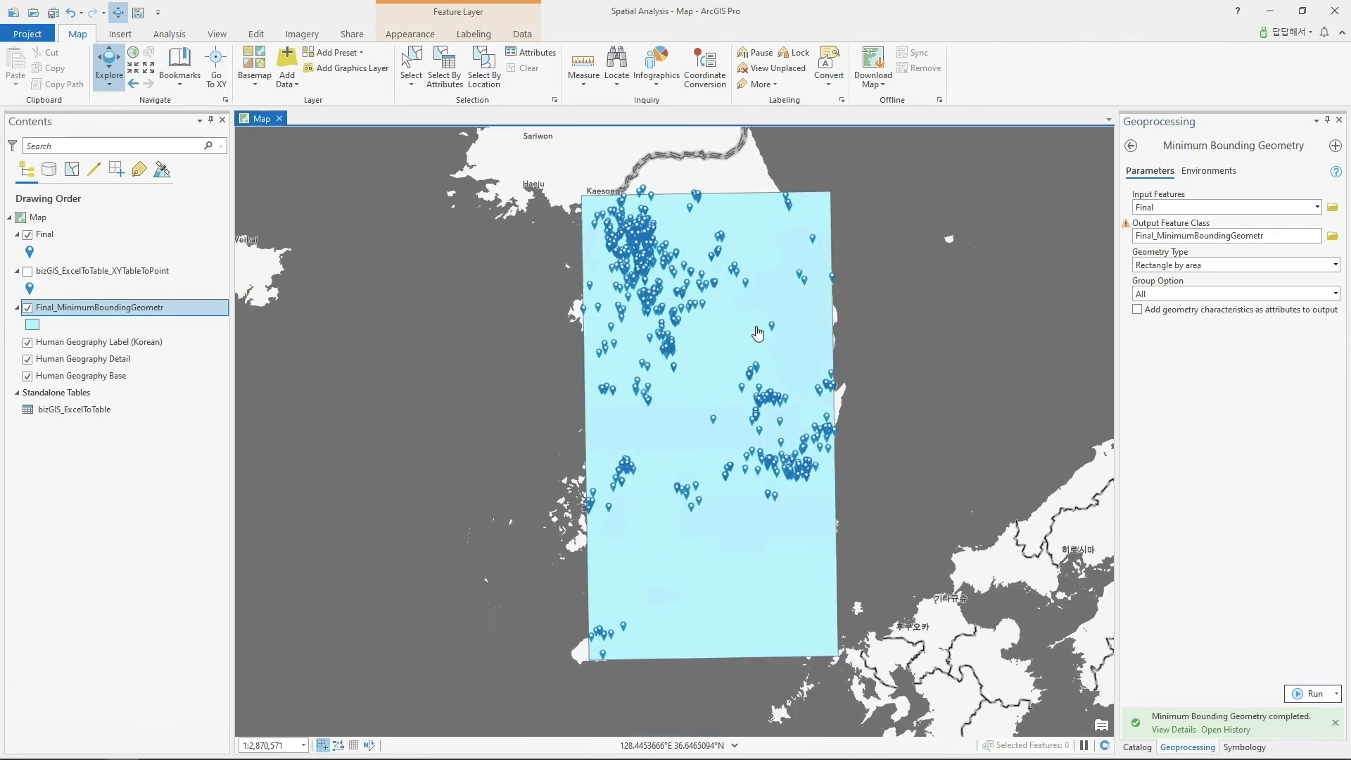
{"action": "left_click", "coordinate": [820, 361]}
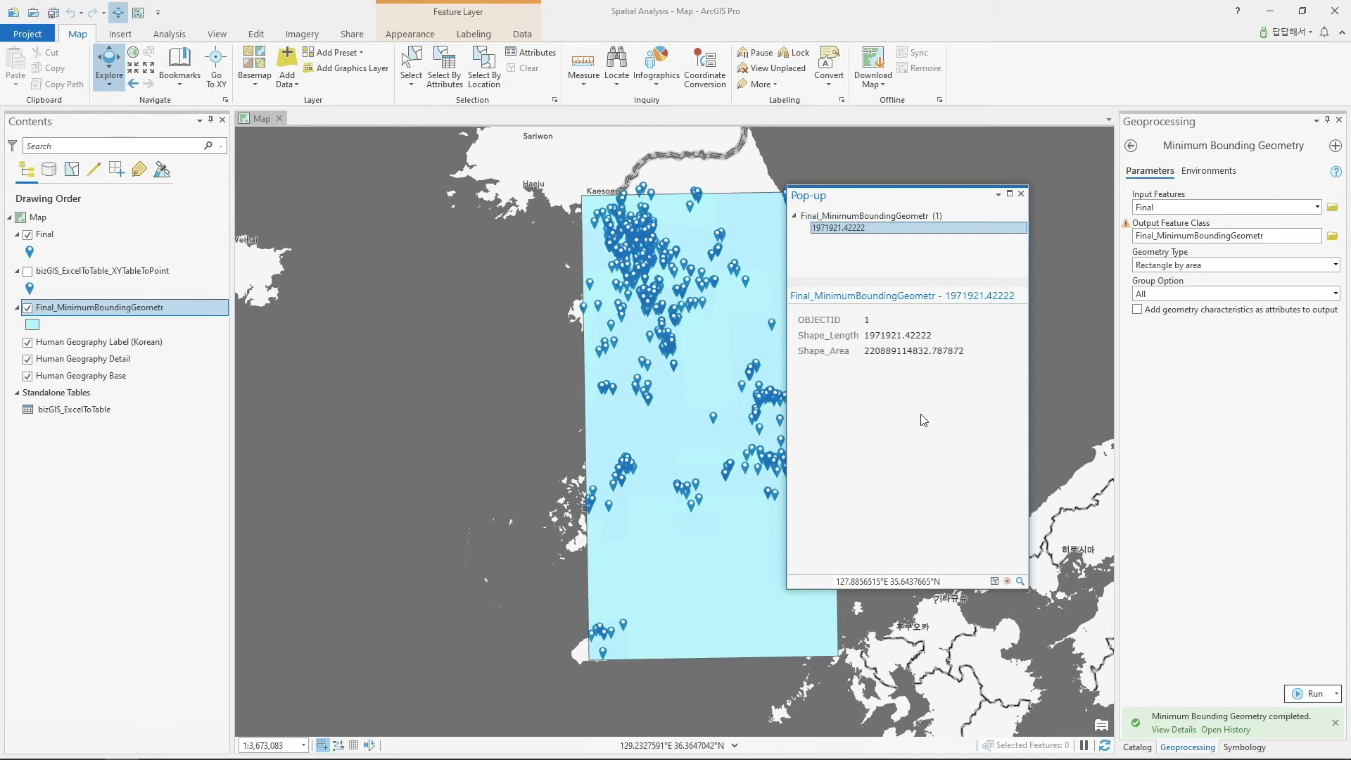
{"action": "mouse_move", "coordinate": [156, 745]}
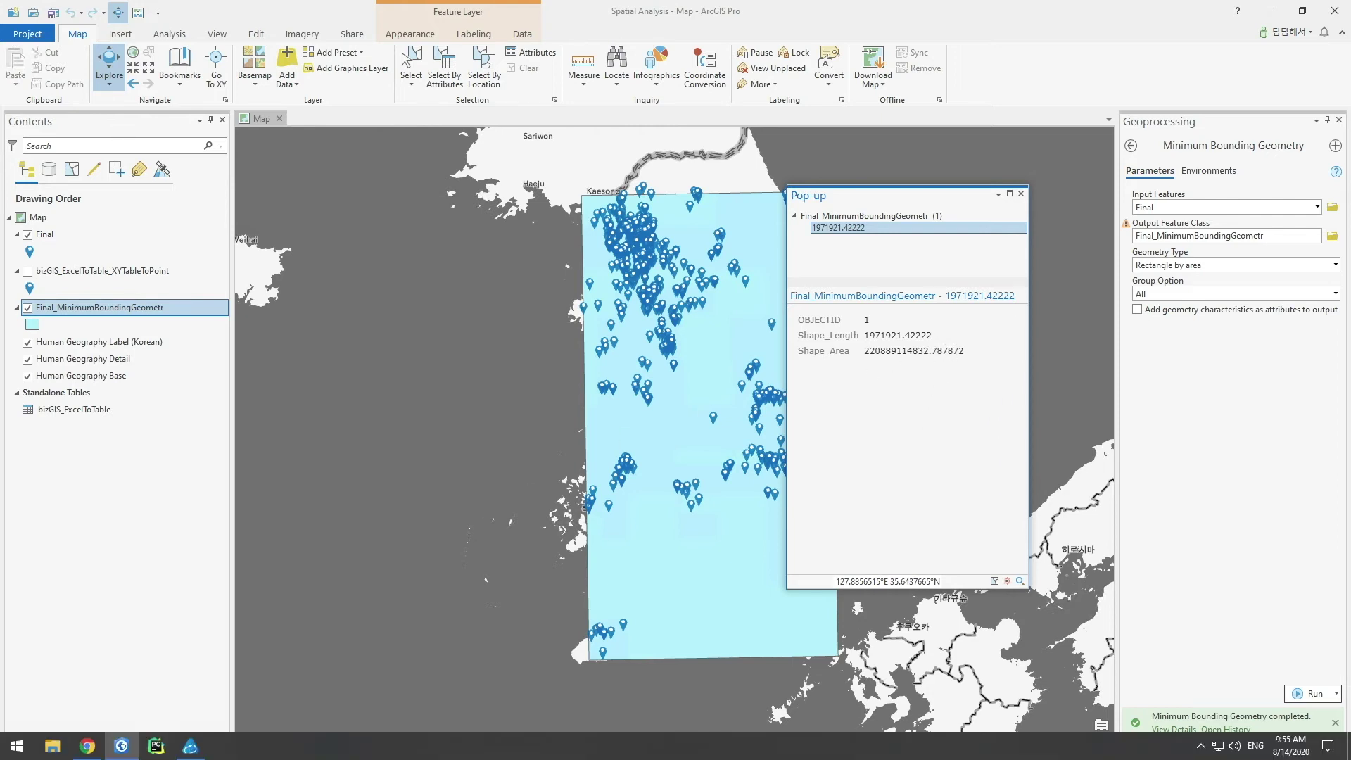
{"action": "left_click", "coordinate": [88, 746]}
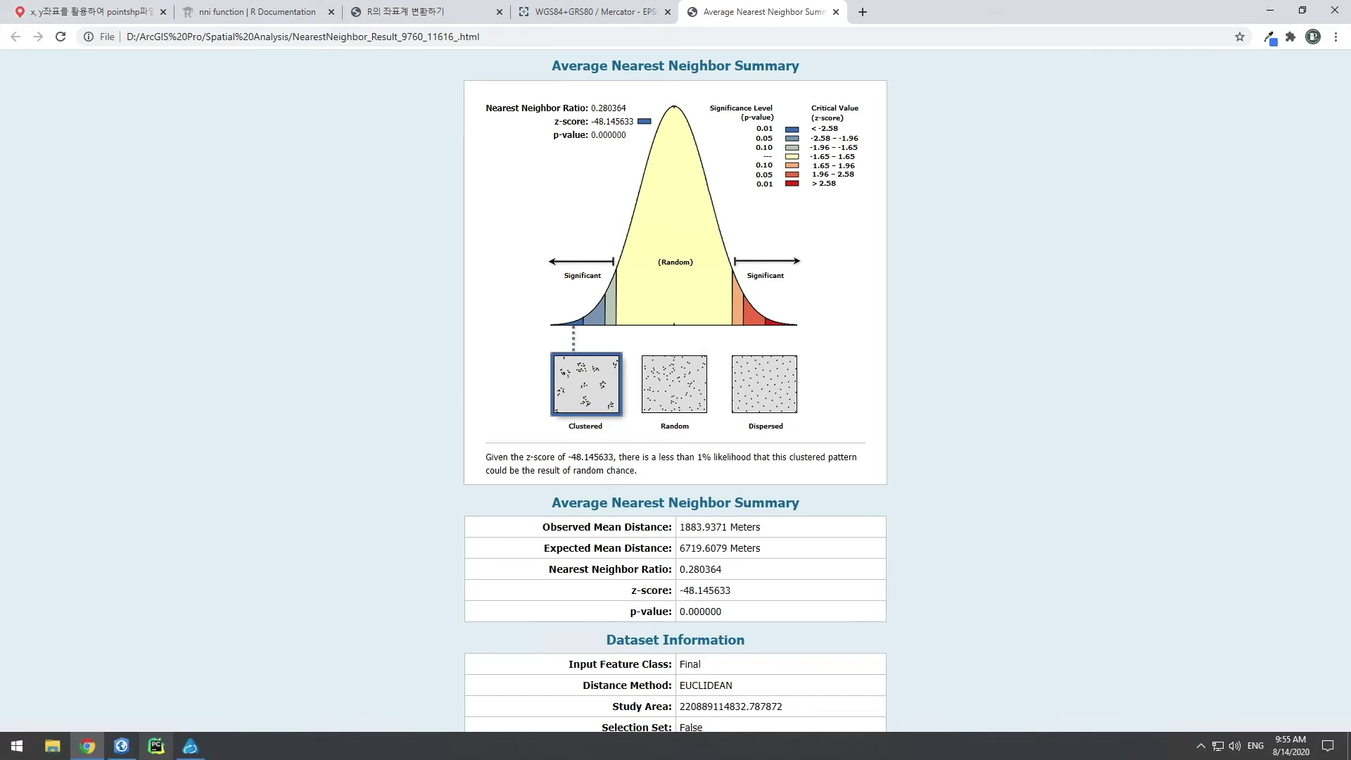
{"action": "left_click", "coordinate": [124, 746]}
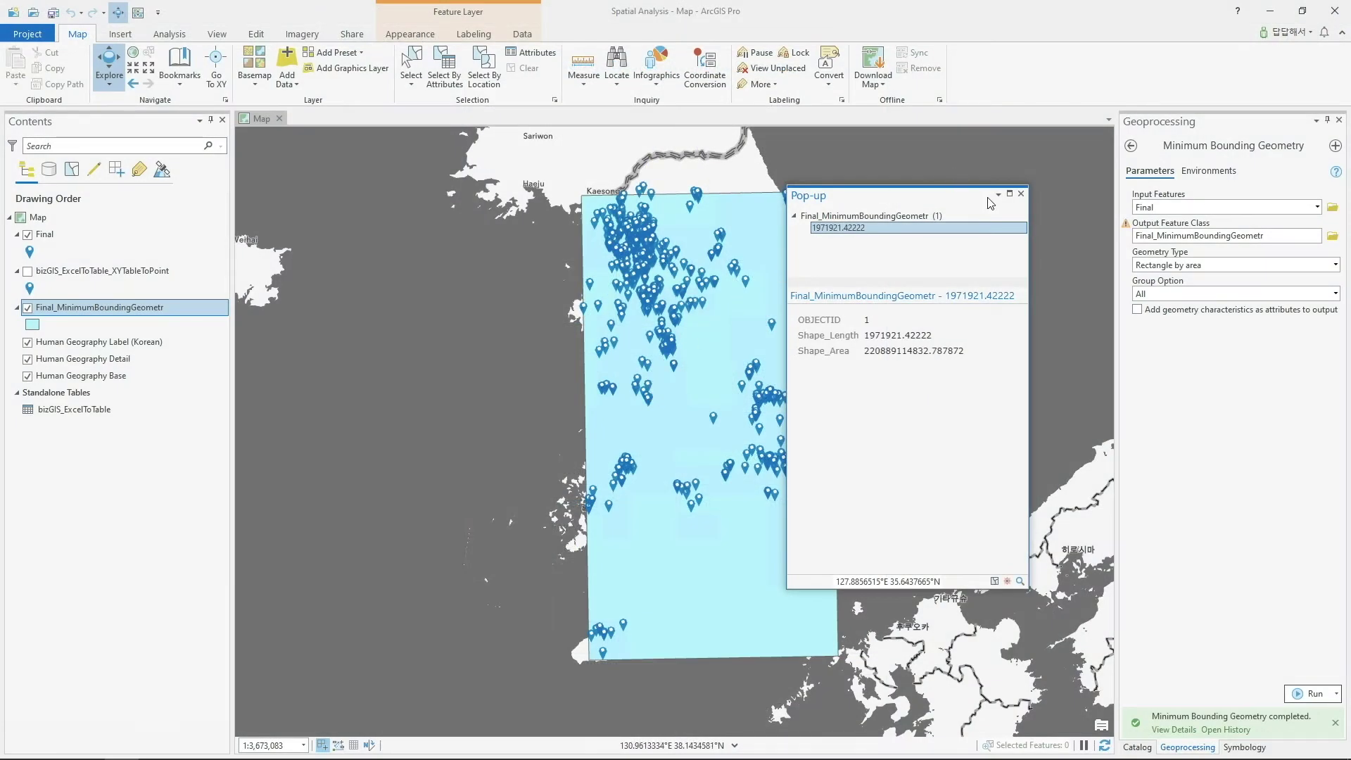
{"action": "left_click", "coordinate": [1022, 193]}
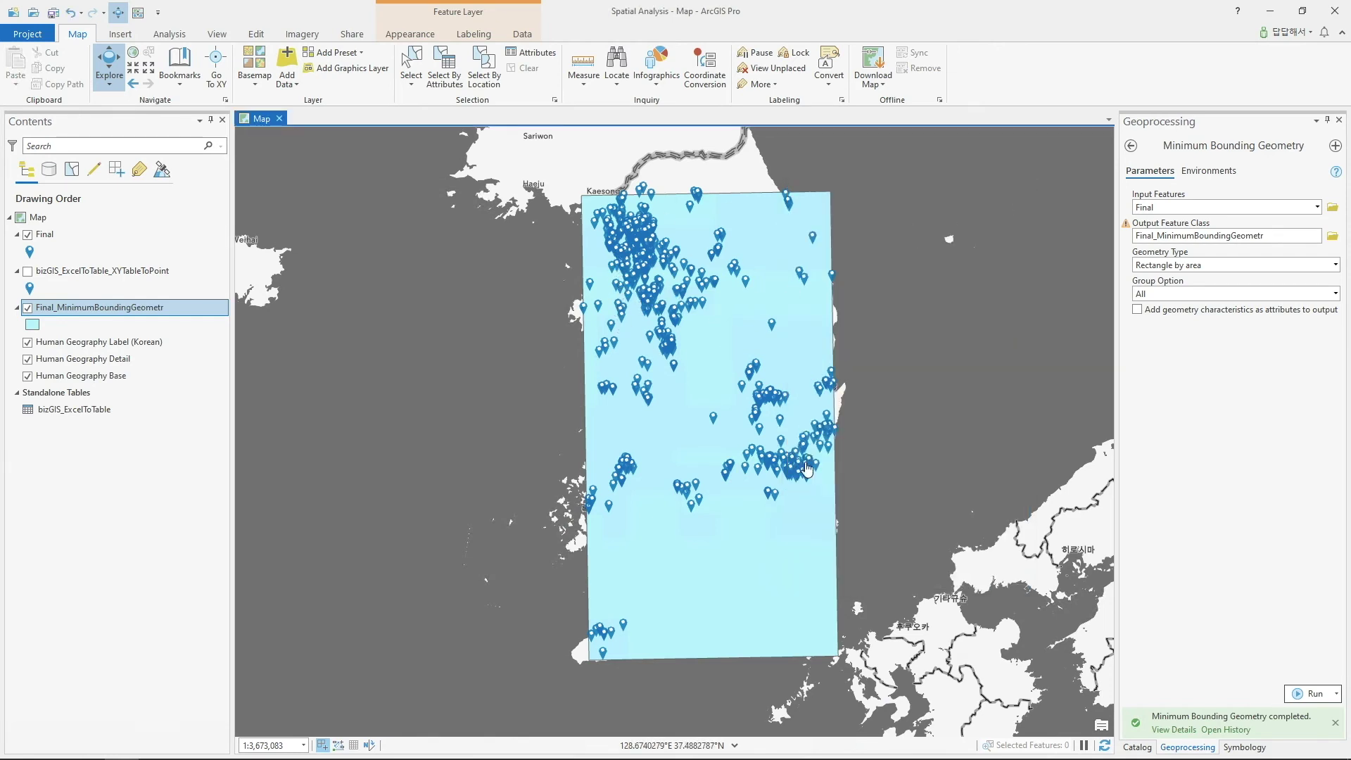
- Remove the Final, bizGIS_ExcelToTable_XYTableToPoint and Final_MinimumBoundingGeometr layers and the bizGIS_ExcelToTable standalone table from the map
{"action": "left_click", "coordinate": [28, 308]}
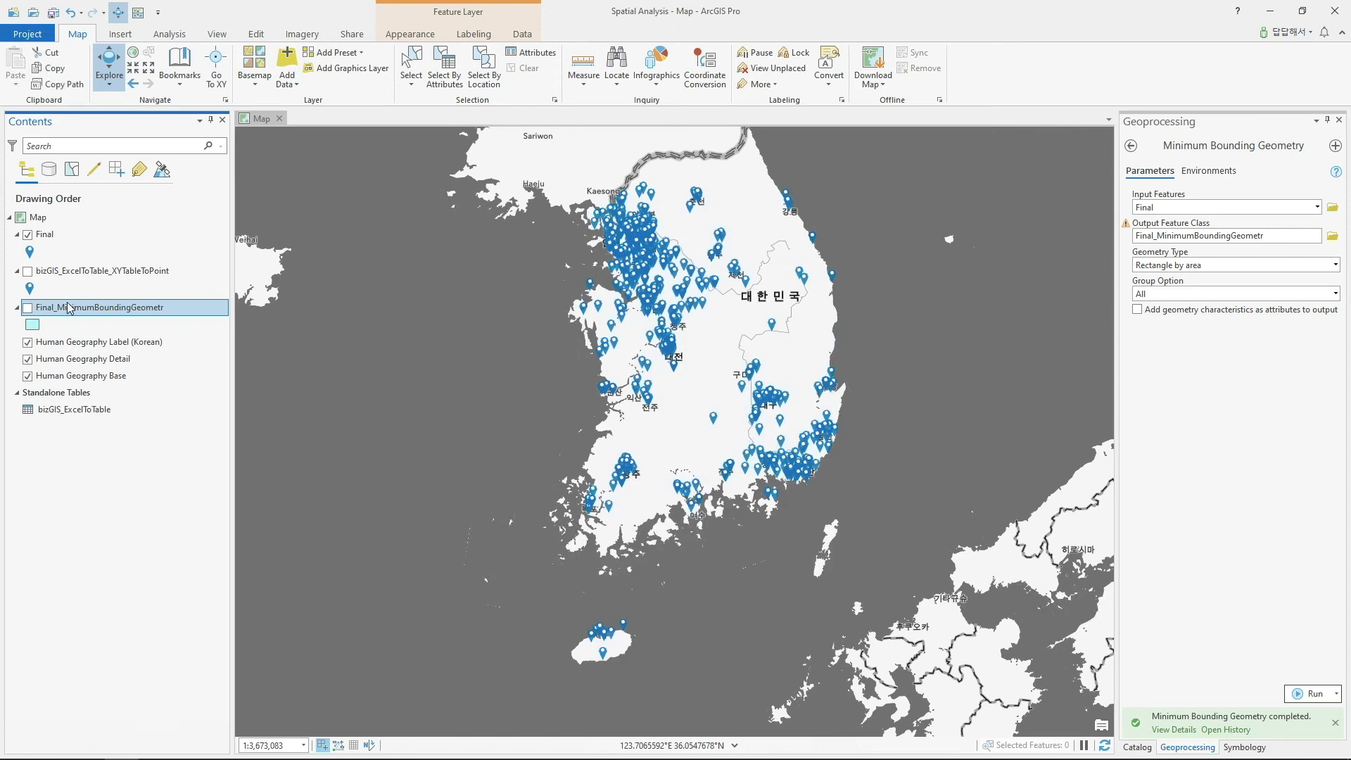
{"action": "left_click", "coordinate": [42, 217]}
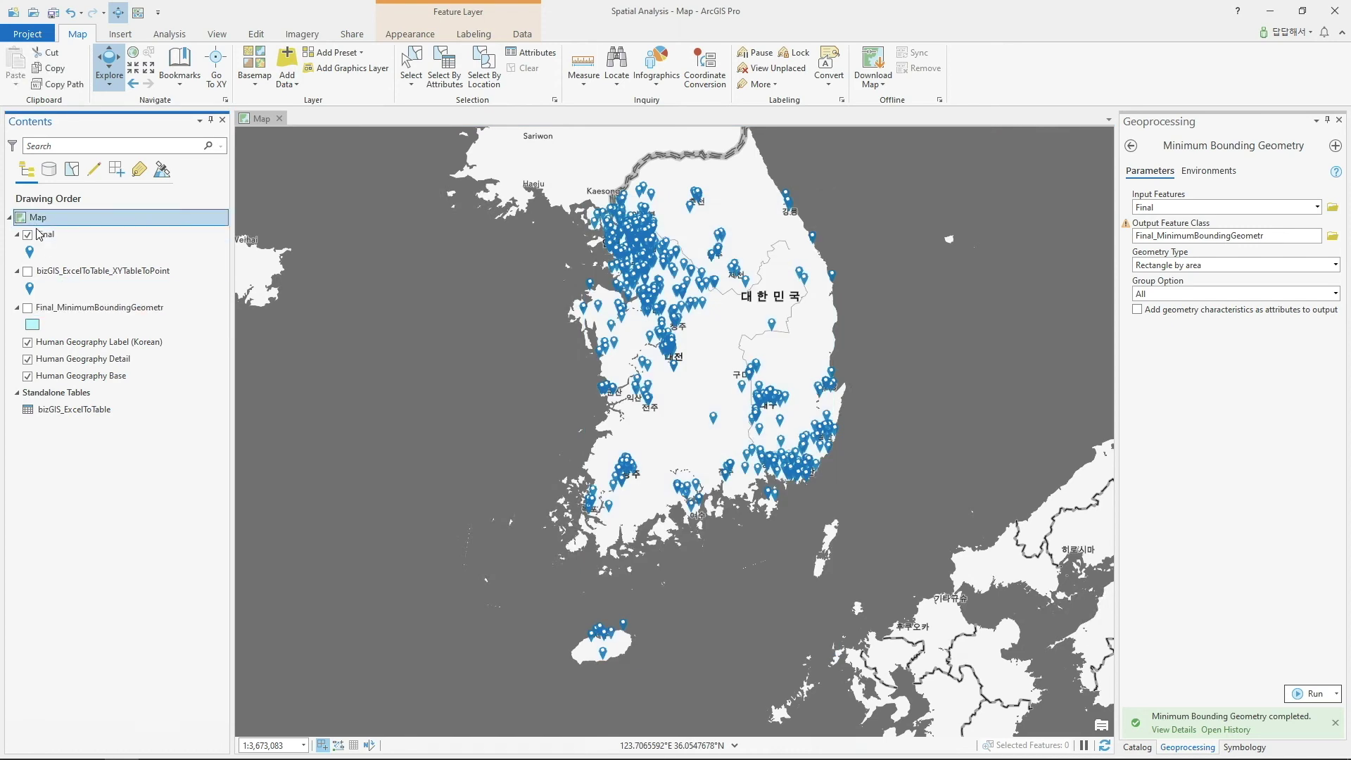
{"action": "left_click", "coordinate": [52, 235]}
{"action": "left_click", "coordinate": [86, 309], "text": "shift"}
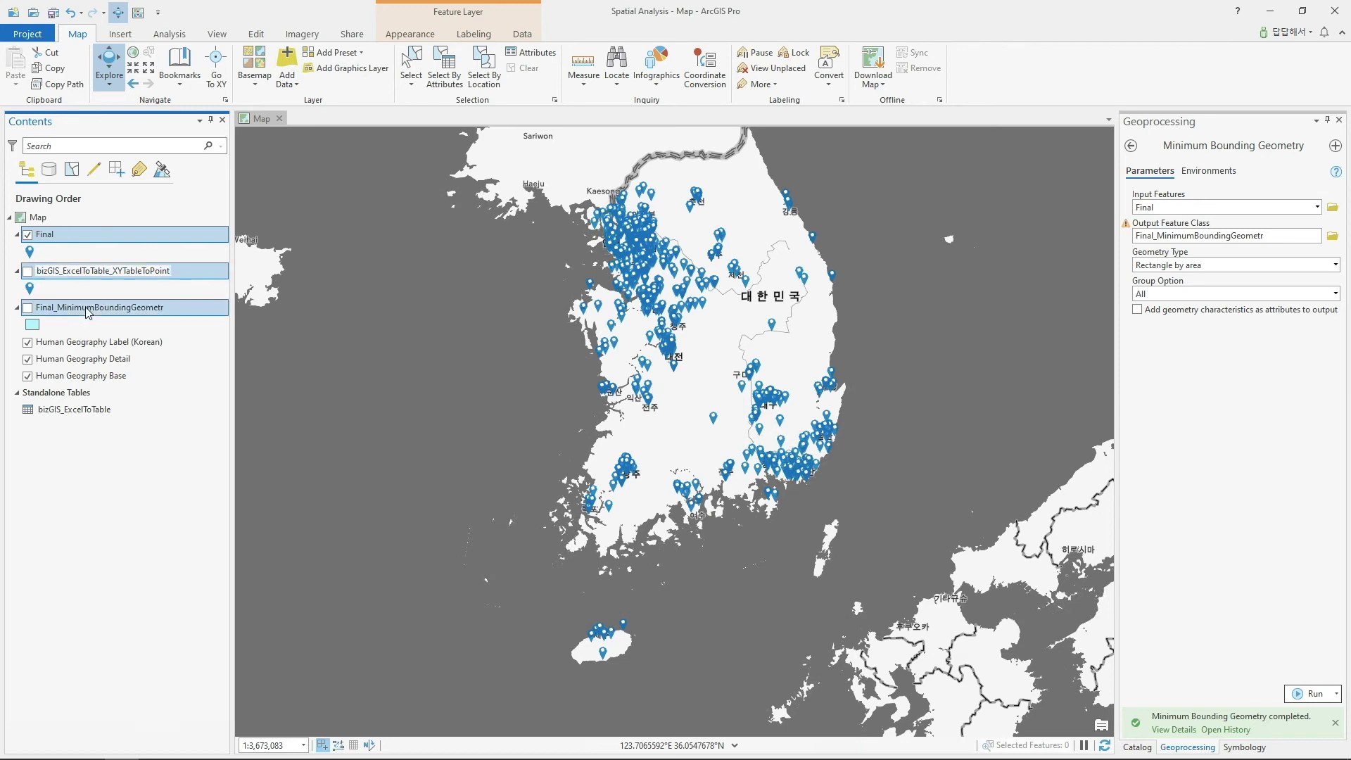
{"action": "right_click", "coordinate": [86, 310]}
{"action": "left_click", "coordinate": [121, 333]}
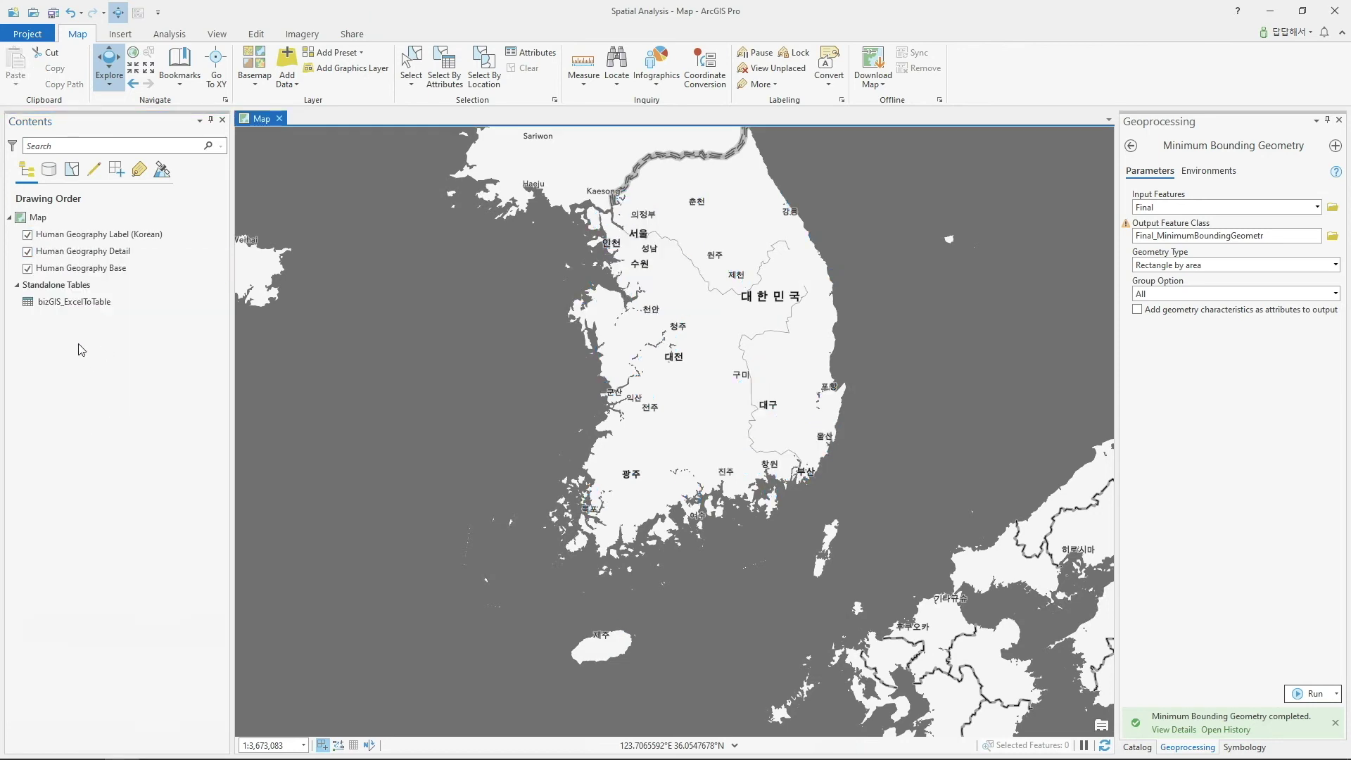
{"action": "right_click", "coordinate": [87, 304]}
{"action": "left_click", "coordinate": [128, 336]}
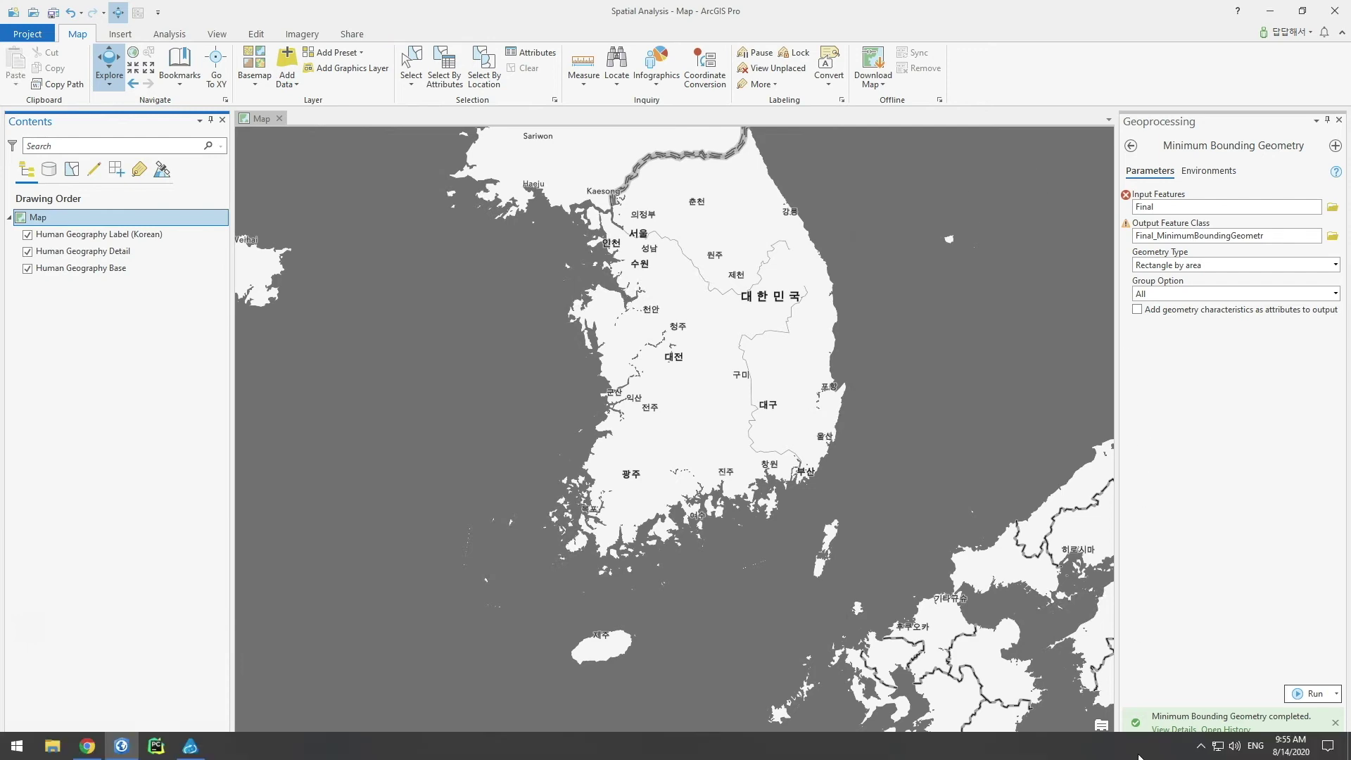
- Browse ArcGIS Online content in the project catalog and filter the items to feature layers only
{"action": "left_click", "coordinate": [1135, 748]}
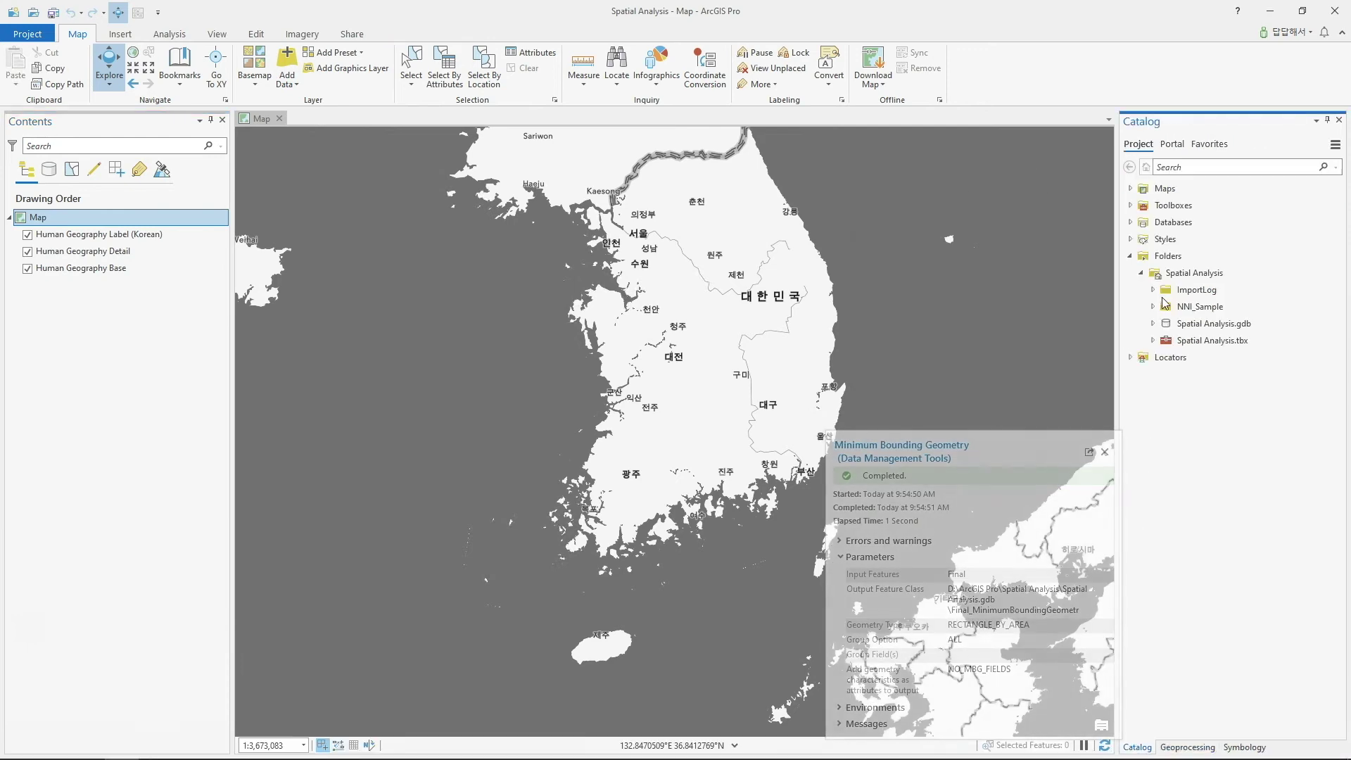
{"action": "left_click", "coordinate": [1173, 145]}
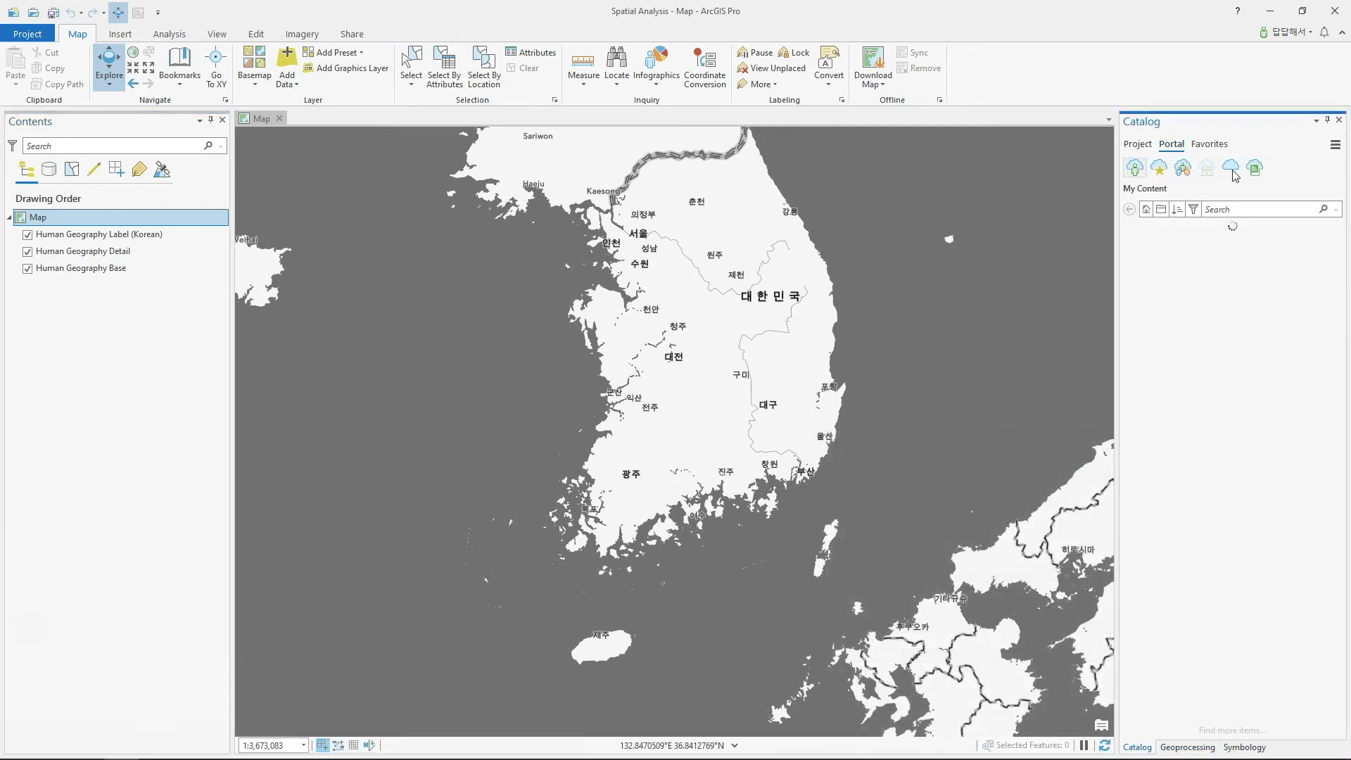
{"action": "left_click", "coordinate": [1233, 170]}
{"action": "left_click", "coordinate": [1177, 209]}
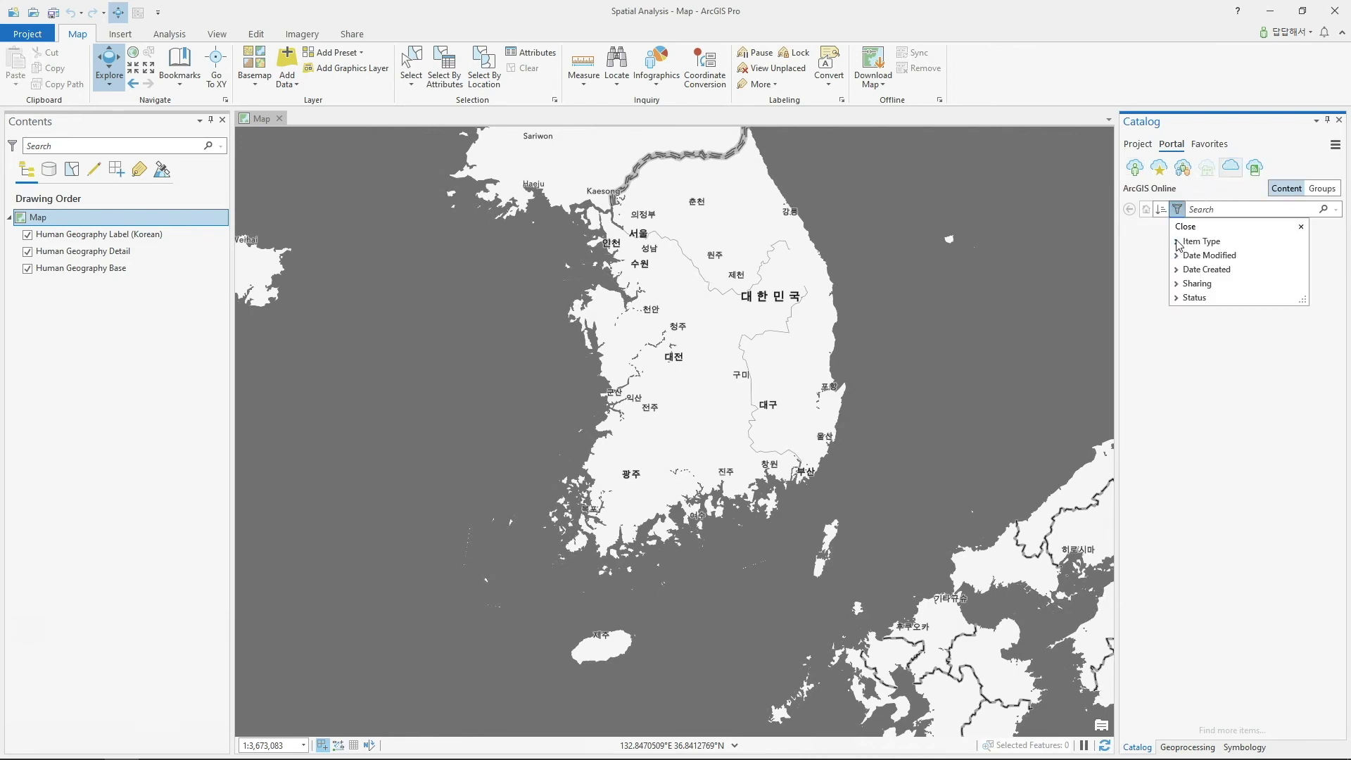
{"action": "left_click", "coordinate": [1178, 243]}
{"action": "left_click", "coordinate": [1177, 268]}
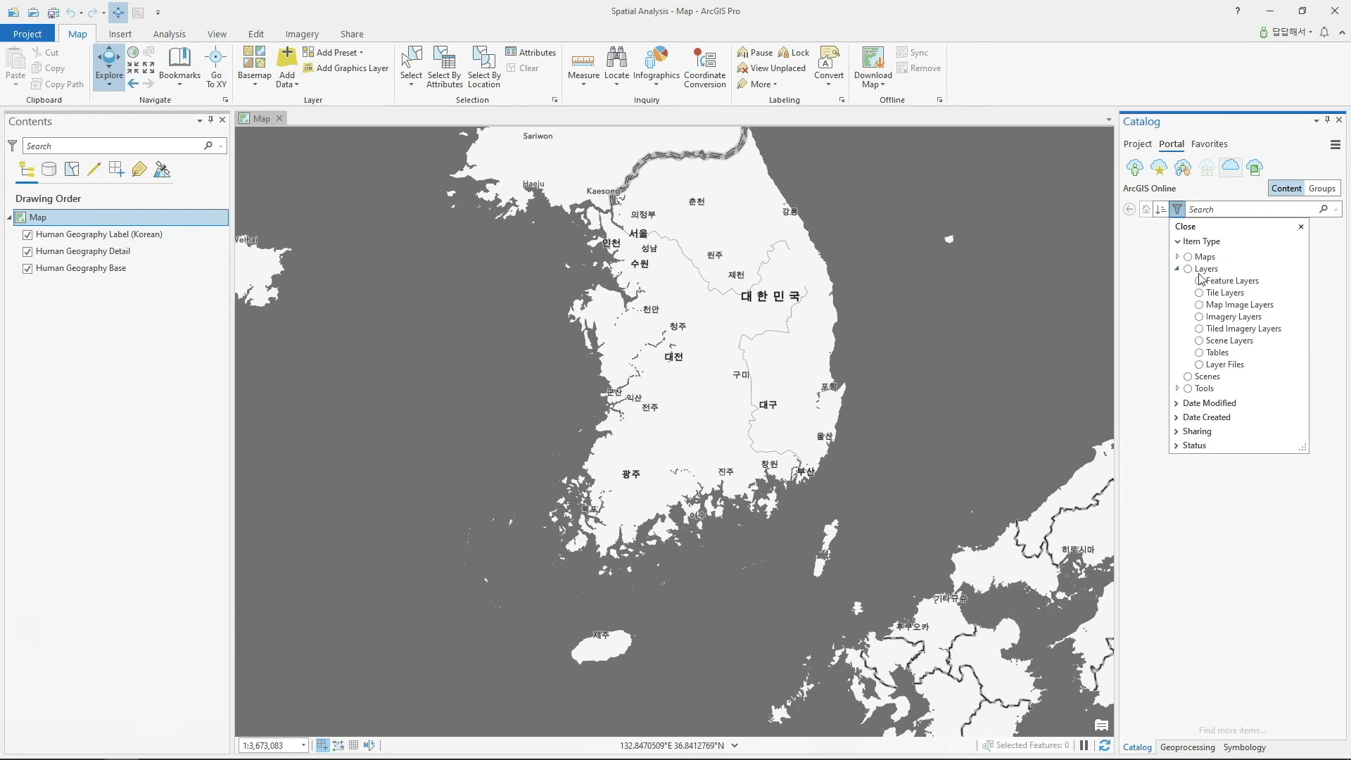
{"action": "left_click", "coordinate": [1199, 281]}
{"action": "left_click", "coordinate": [1221, 227]}
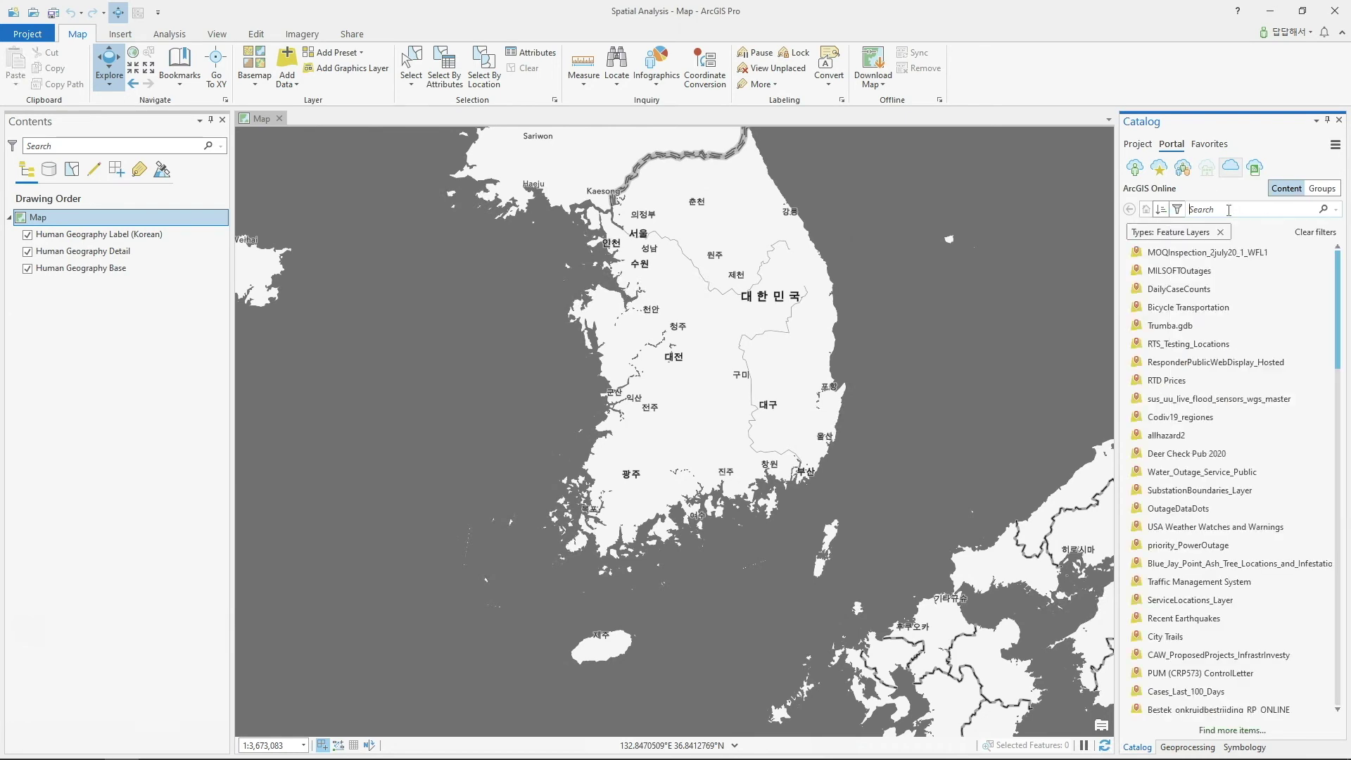
- Search the ArcGIS Online feature layers for korea and add Hospitals in South Korea to the current map
{"action": "left_click", "coordinate": [1229, 210]}
{"action": "type", "text": "korea"}
{"action": "key", "text": "Return"}
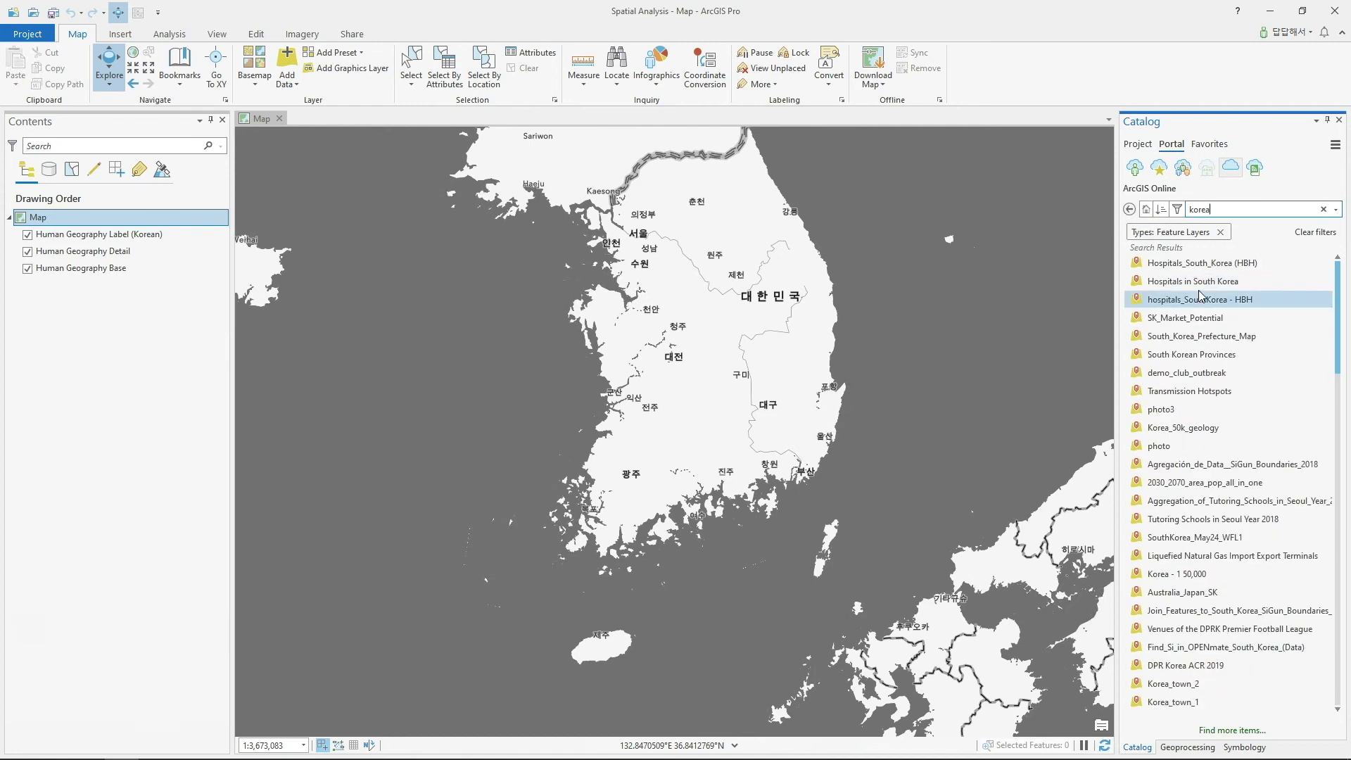
{"action": "left_click", "coordinate": [1201, 282]}
{"action": "right_click", "coordinate": [1203, 284]}
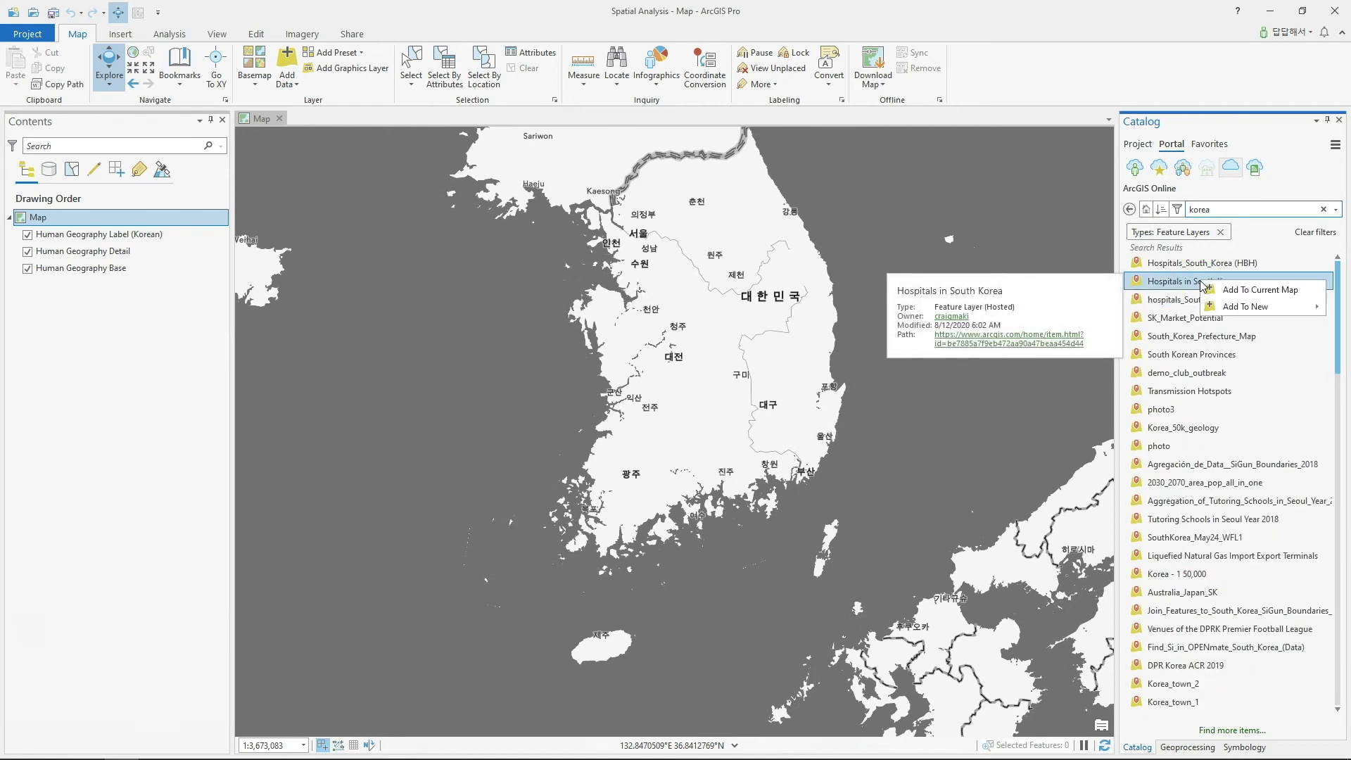
{"action": "left_click", "coordinate": [1223, 291]}
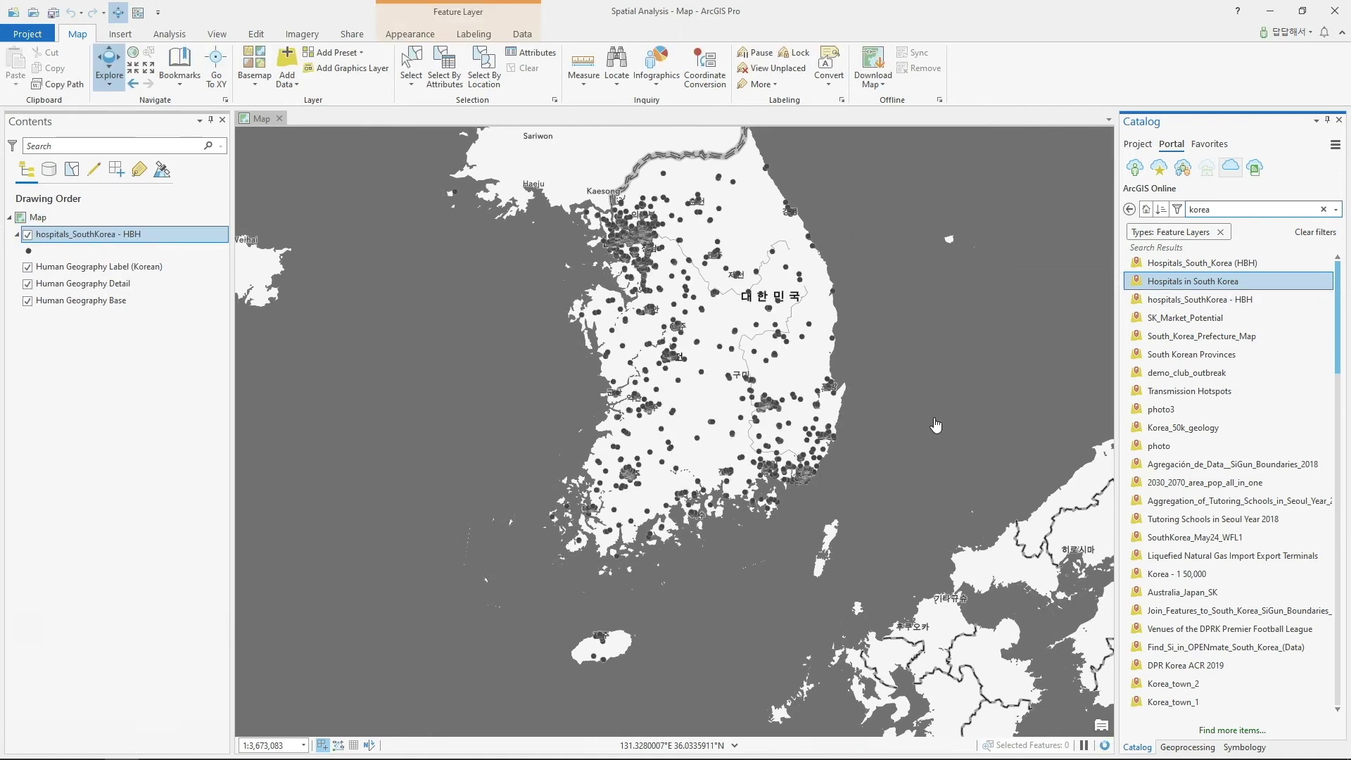
- Add the South Korean Provinces layer to the current map, hide it, and select the hospitals_SouthKorea - HBH layer
{"action": "left_click", "coordinate": [1205, 358]}
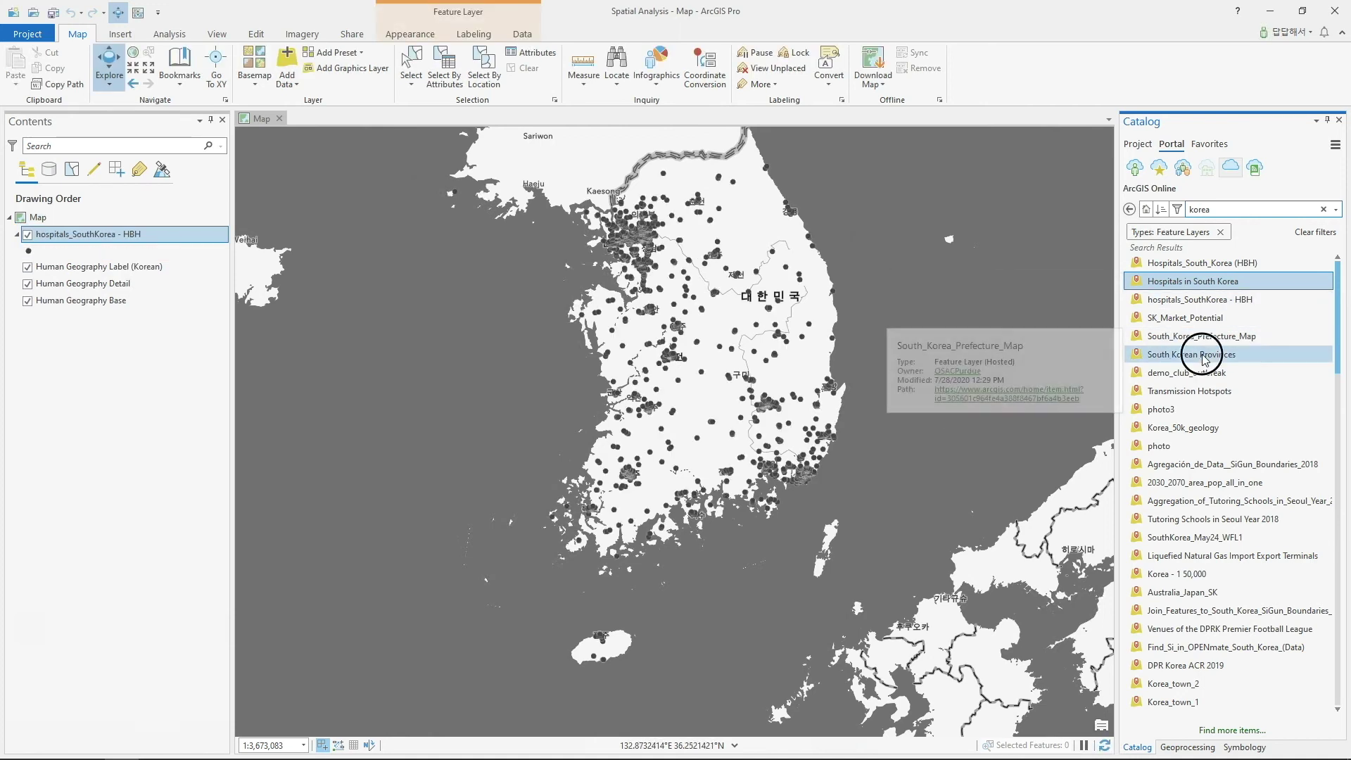
{"action": "right_click", "coordinate": [1205, 358]}
{"action": "left_click", "coordinate": [1226, 368]}
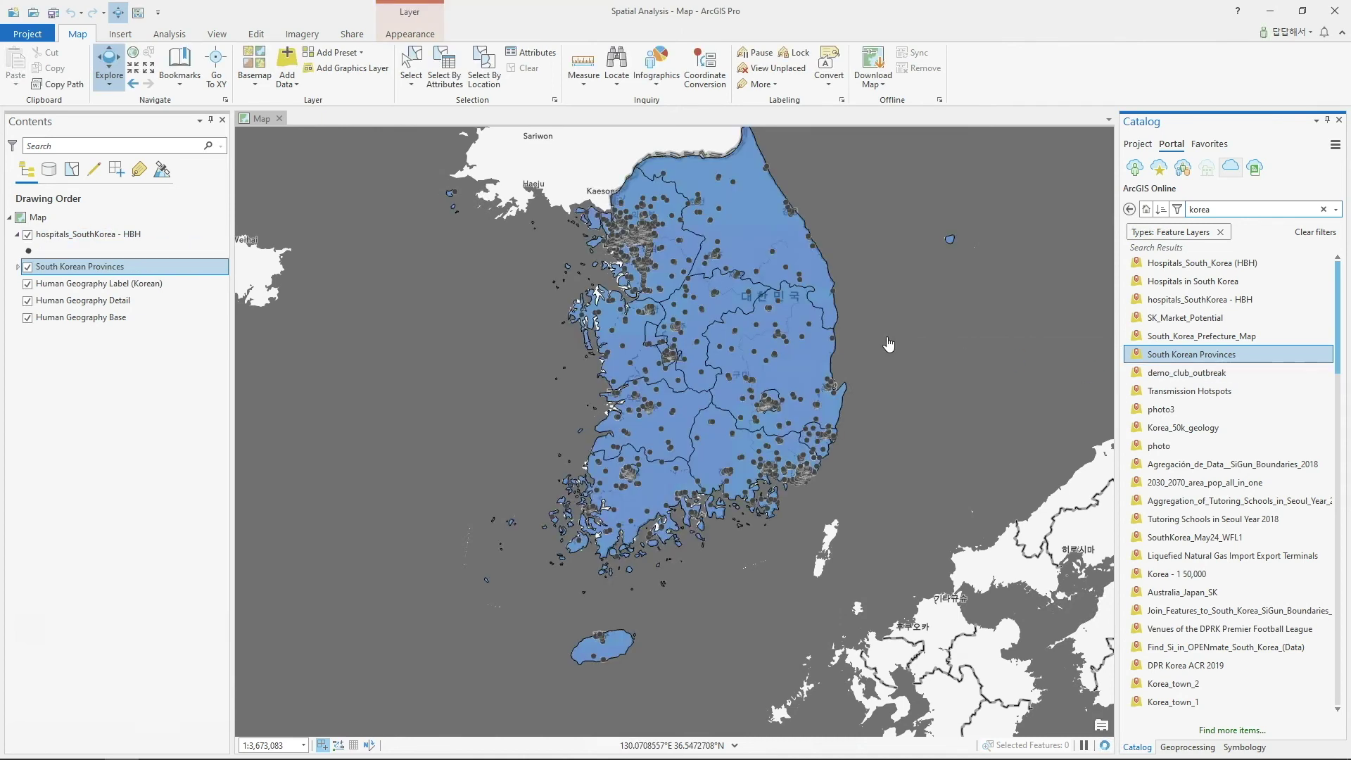
{"action": "left_click", "coordinate": [28, 267]}
{"action": "left_click", "coordinate": [65, 235]}
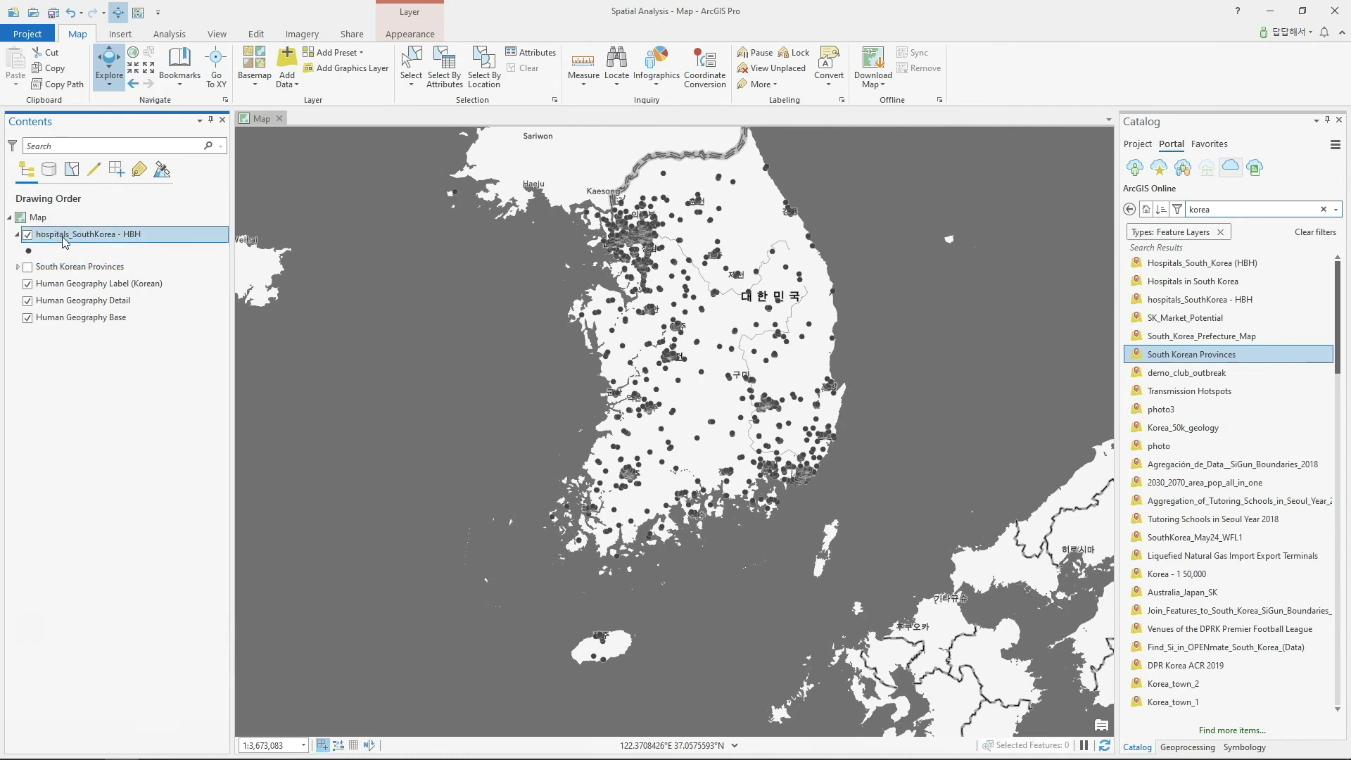
- Run Average Nearest Neighbor on hospitals_SouthKorea - HBH with the Euclidean distance method and report generation enabled
{"action": "left_click", "coordinate": [1187, 747]}
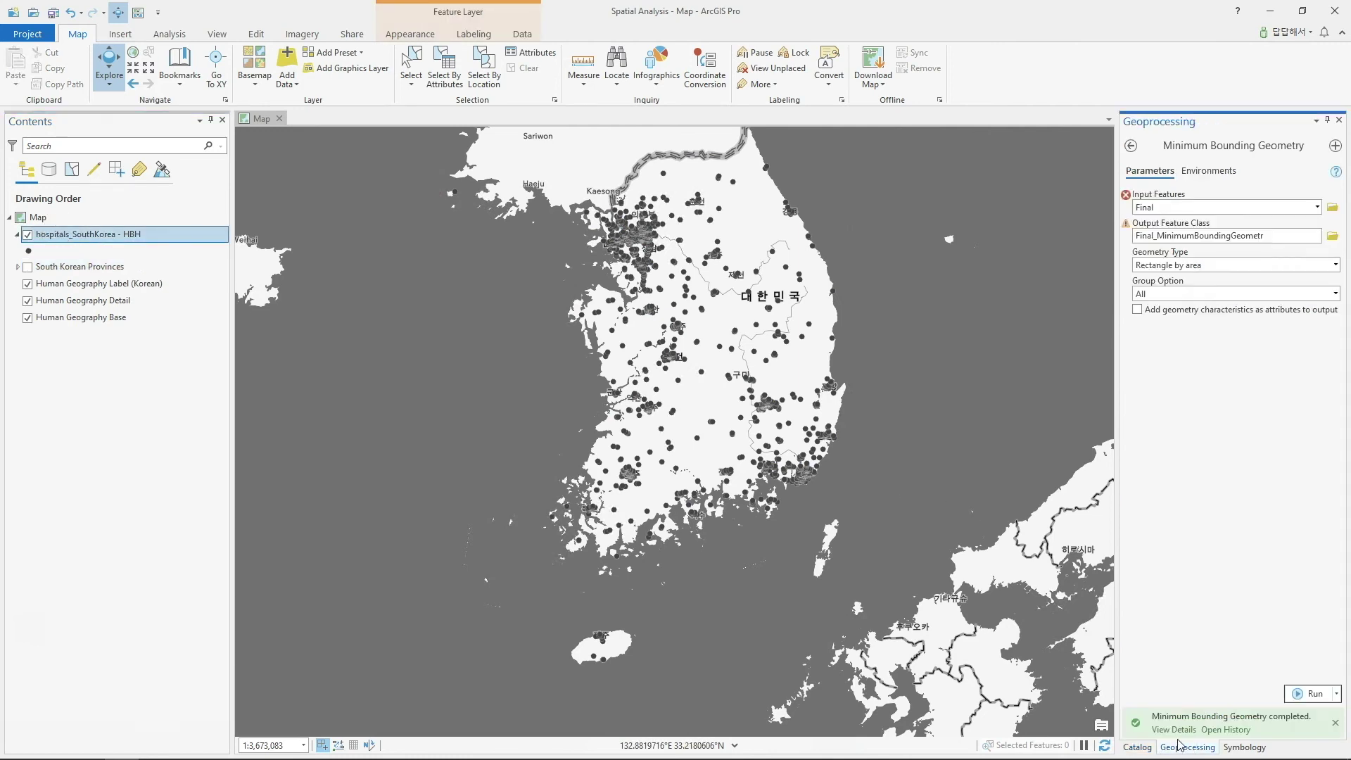
{"action": "left_click", "coordinate": [1132, 147]}
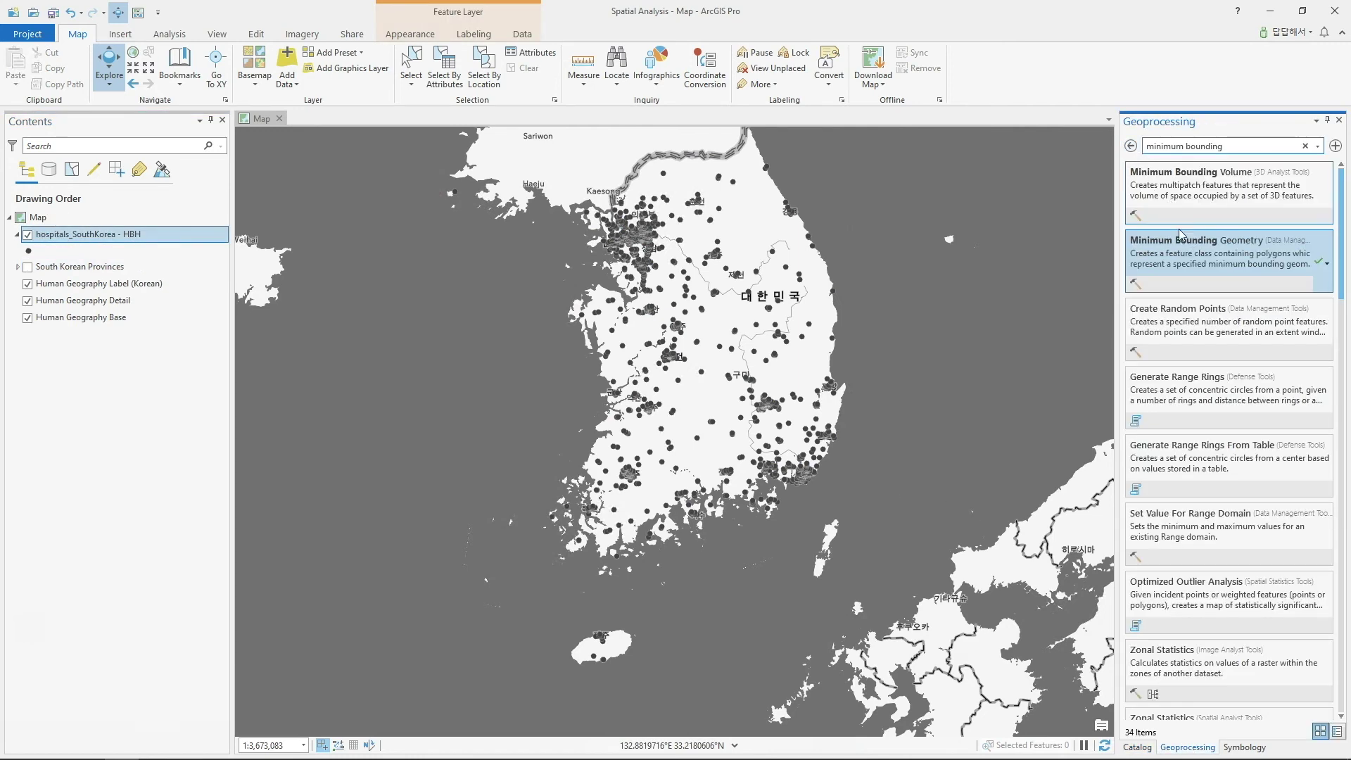
{"action": "left_click", "coordinate": [1131, 146]}
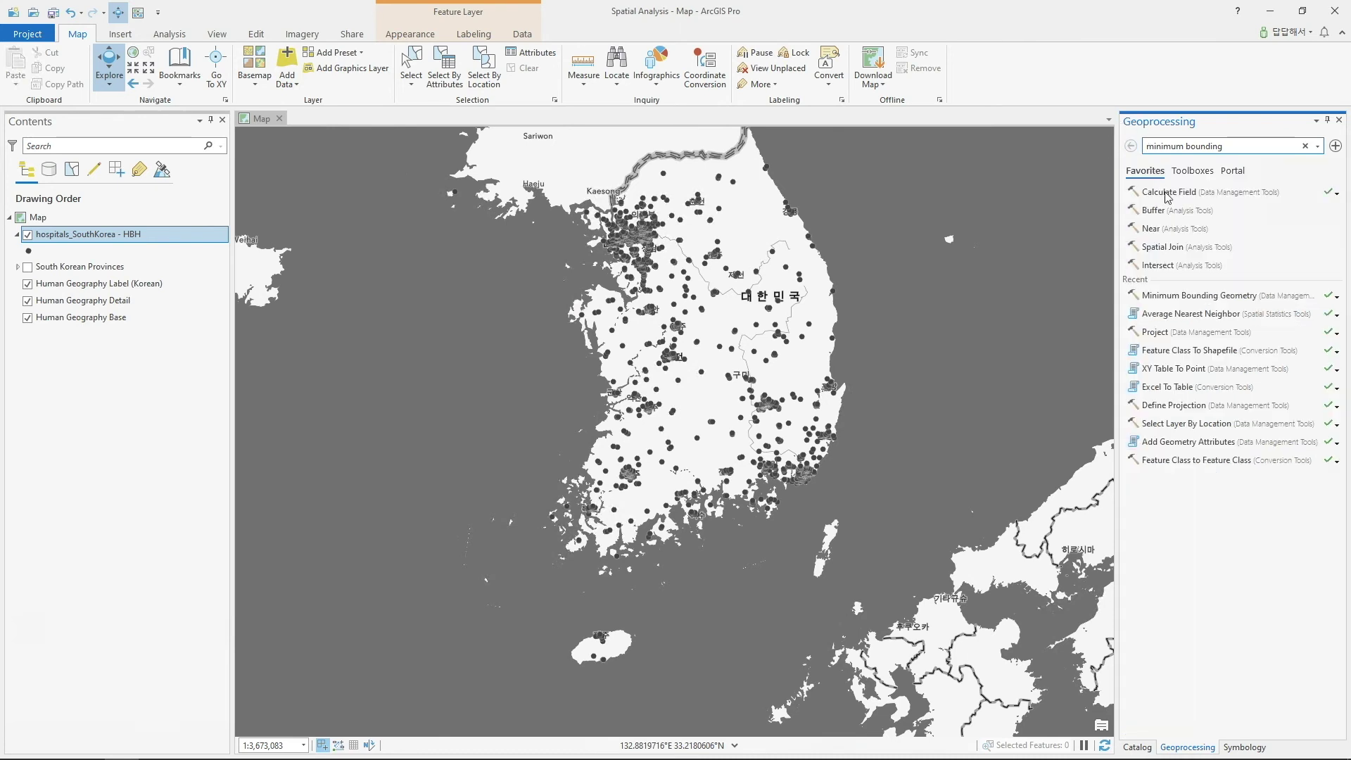
{"action": "left_click", "coordinate": [1163, 314]}
{"action": "left_click", "coordinate": [1318, 208]}
{"action": "left_click", "coordinate": [1168, 237]}
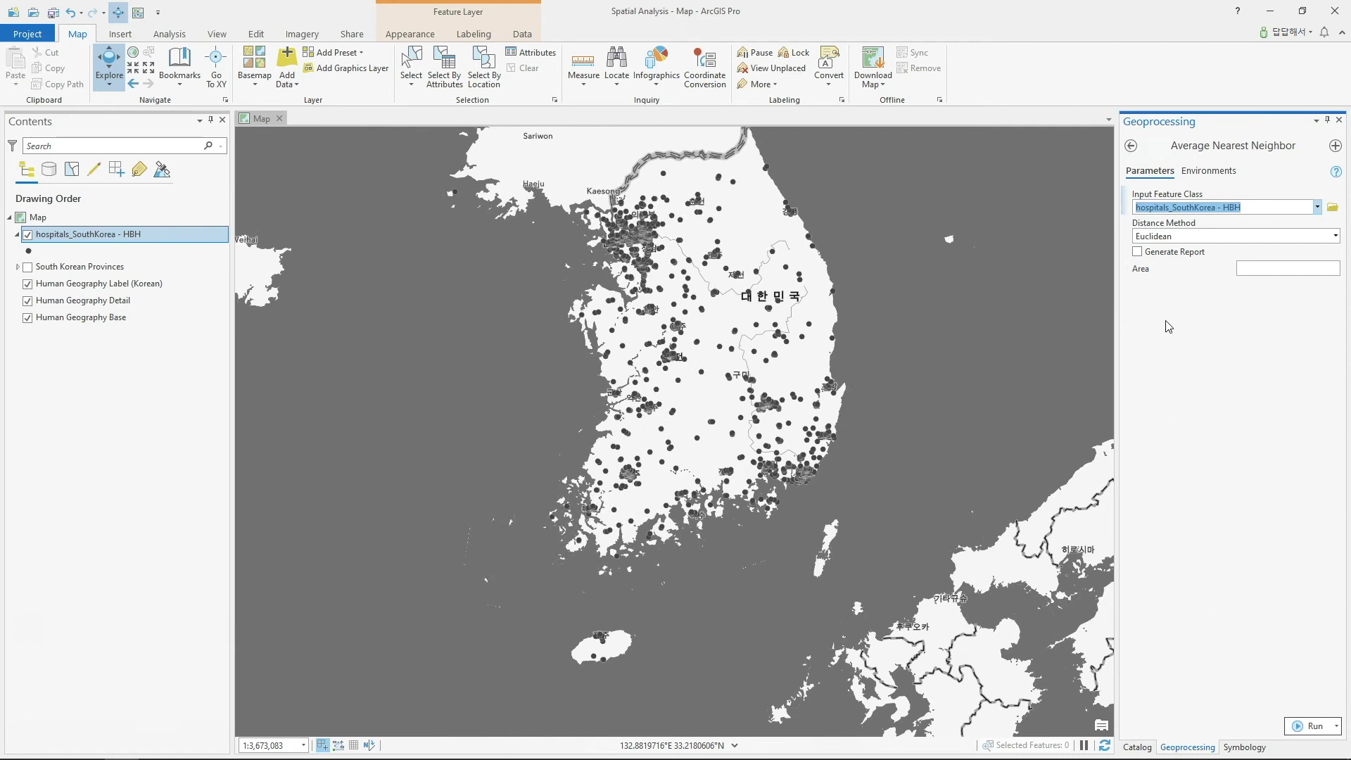
{"action": "left_click", "coordinate": [1181, 253]}
{"action": "left_click", "coordinate": [1312, 727]}
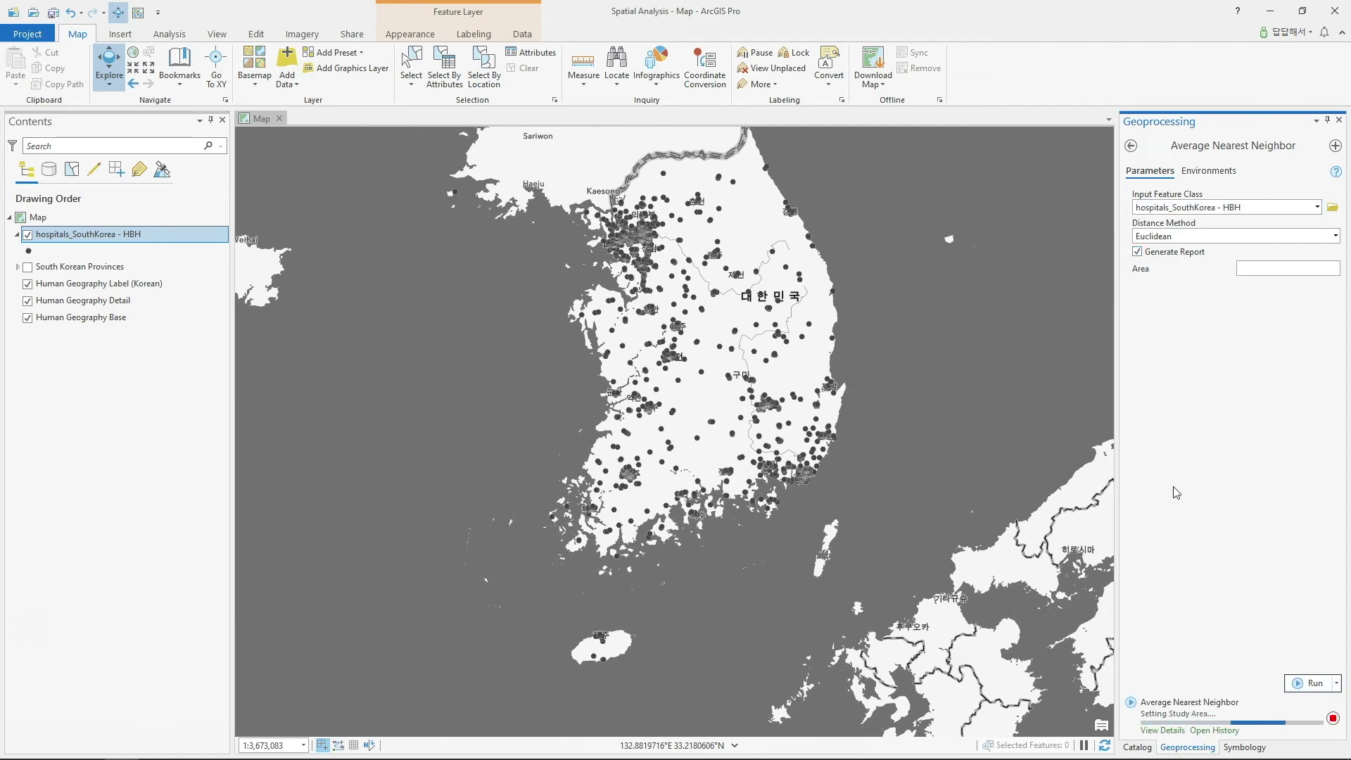
- Open the run's HTML report, examine the expected and observed mean distances and the study area, and return to ArcGIS Pro
{"action": "left_click", "coordinate": [1173, 730]}
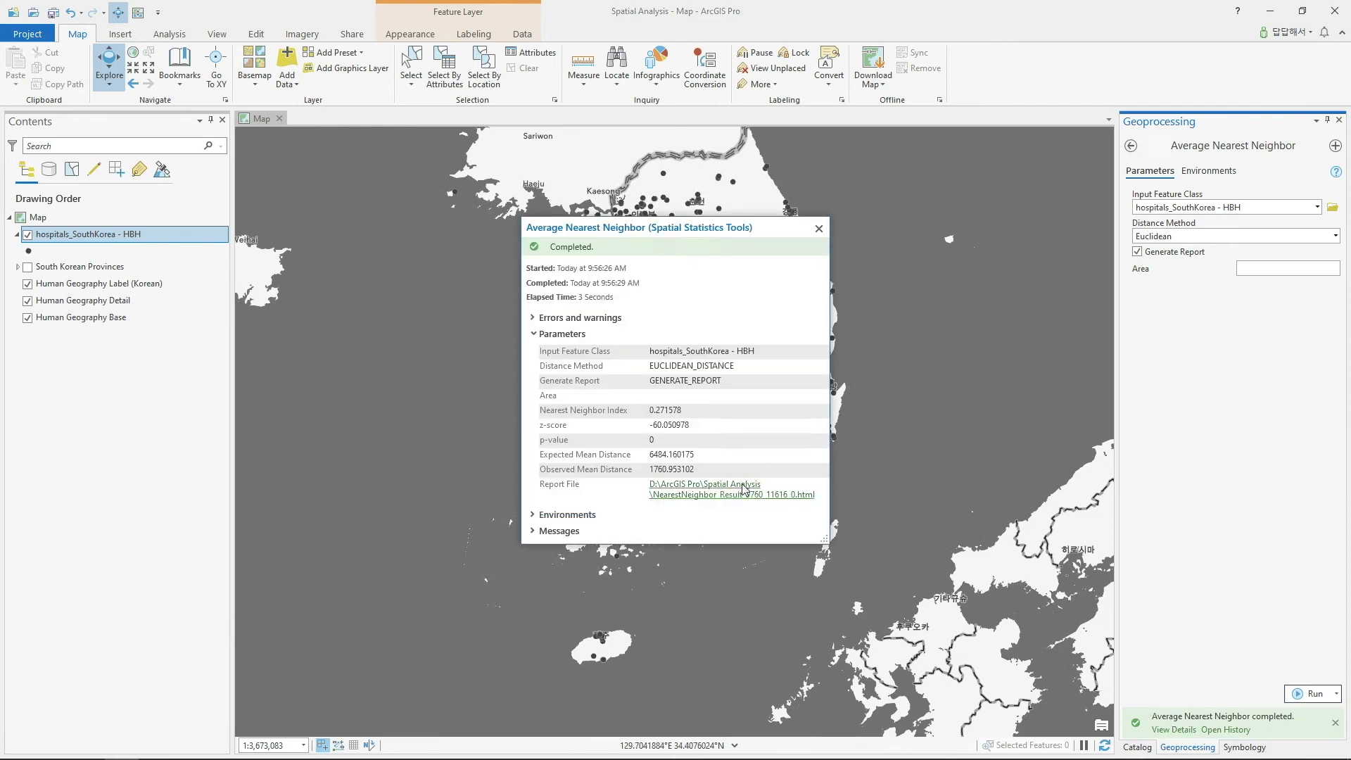
{"action": "left_click", "coordinate": [744, 490]}
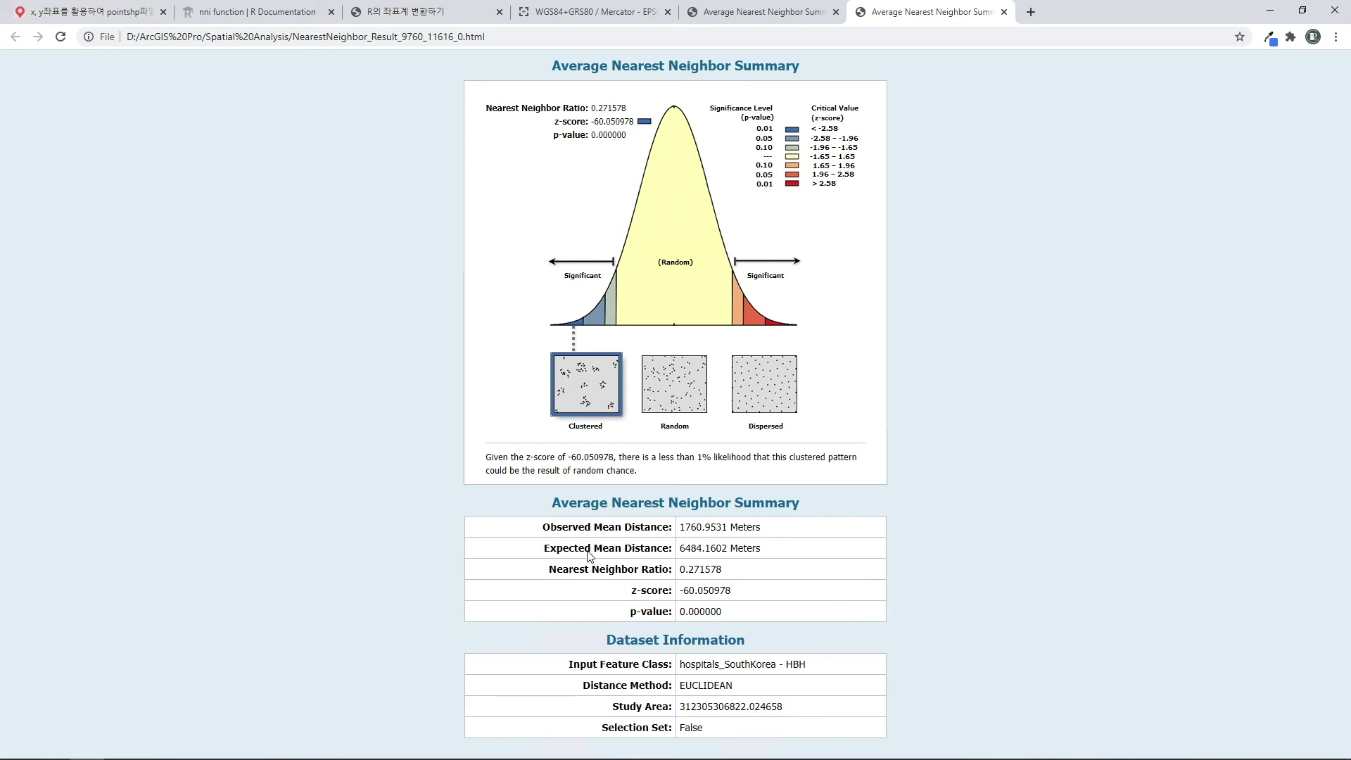
{"action": "left_click_drag", "start_coordinate": [681, 552], "coordinate": [768, 552]}
{"action": "left_click", "coordinate": [730, 547]}
{"action": "mouse_move", "coordinate": [679, 526]}
{"action": "left_mouse_down"}
{"action": "mouse_move", "coordinate": [727, 528]}
{"action": "mouse_move", "coordinate": [676, 529]}
{"action": "left_mouse_up"}
{"action": "left_click", "coordinate": [748, 534]}
{"action": "left_click", "coordinate": [673, 540]}
{"action": "left_click_drag", "start_coordinate": [681, 706], "coordinate": [770, 706]}
{"action": "left_click", "coordinate": [750, 704]}
{"action": "left_click", "coordinate": [123, 746]}
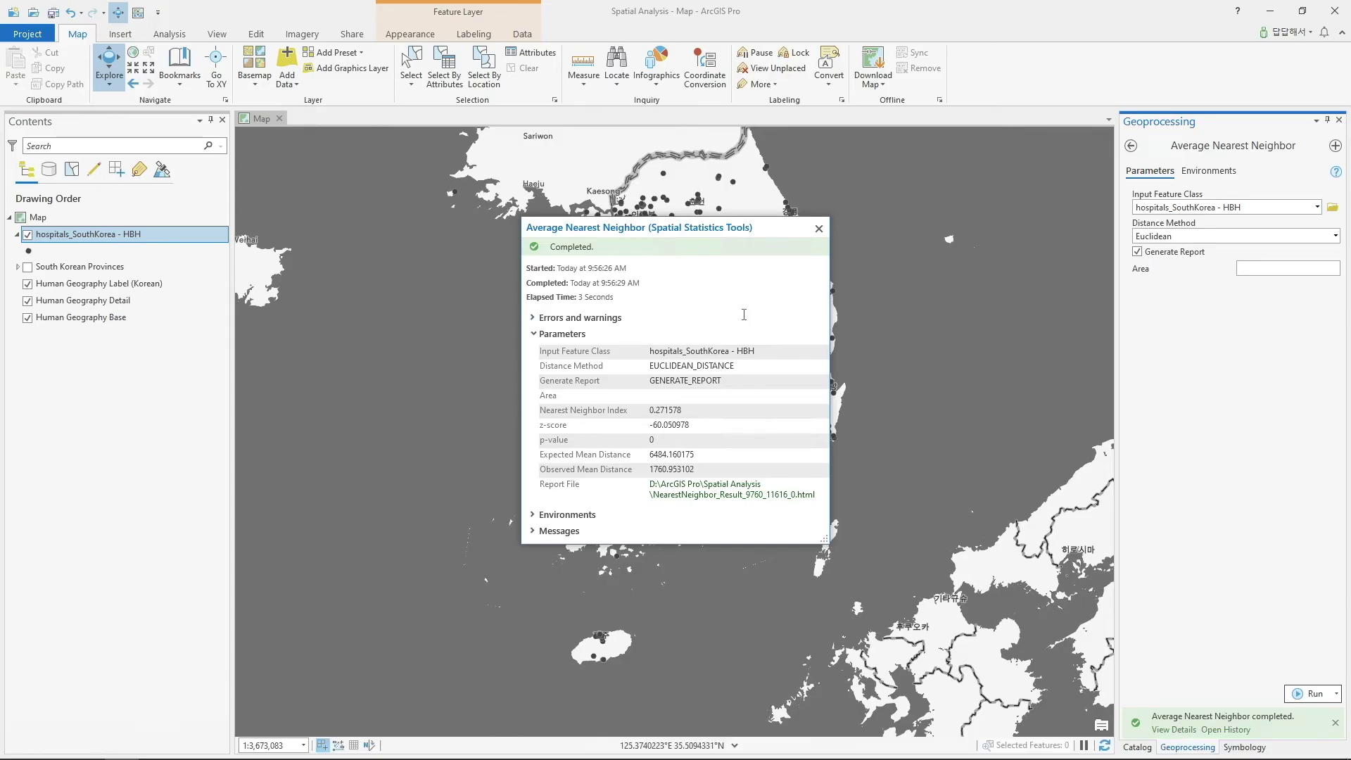
{"action": "left_click", "coordinate": [819, 228]}
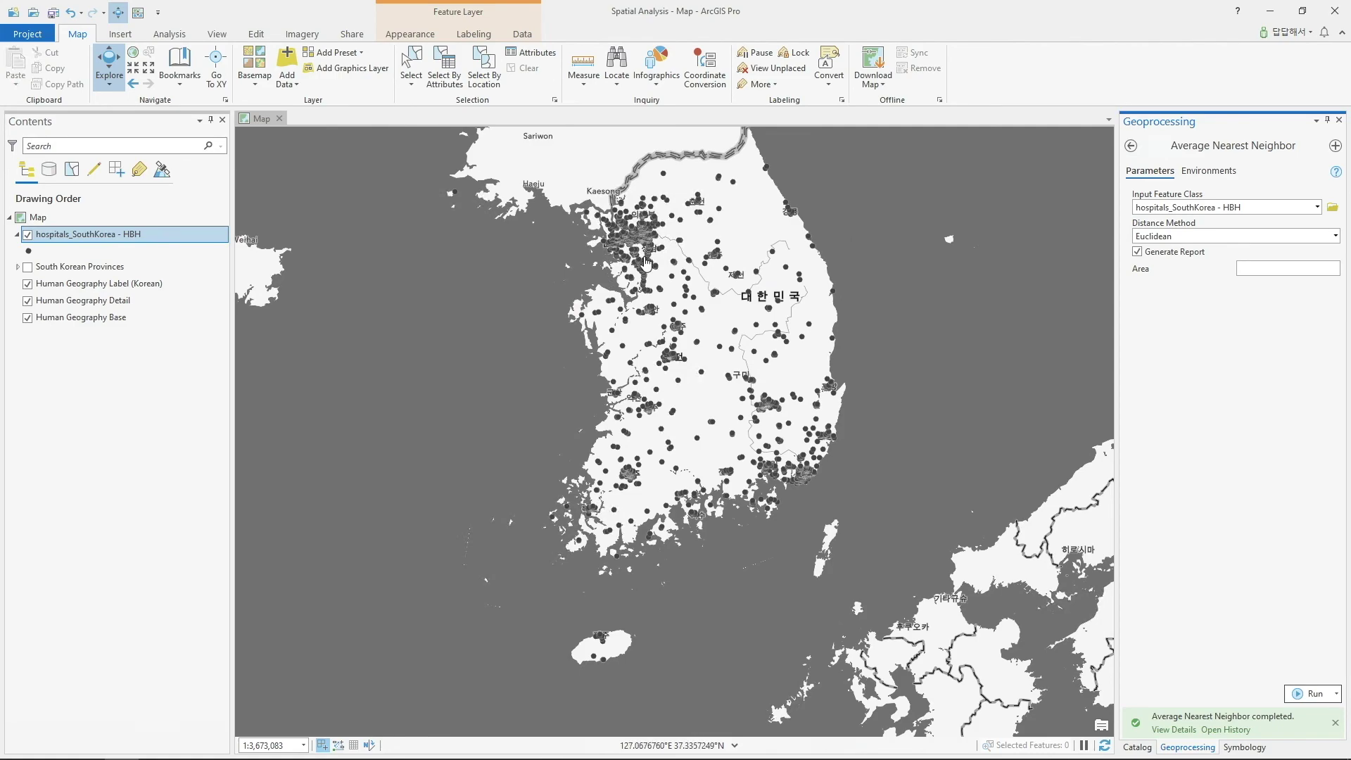
- Show the South Korean Provinces layer and select the Seoul province polygon on the map
{"action": "scroll", "coordinate": [652, 250], "scroll_direction": "up", "scroll_amount": 5}
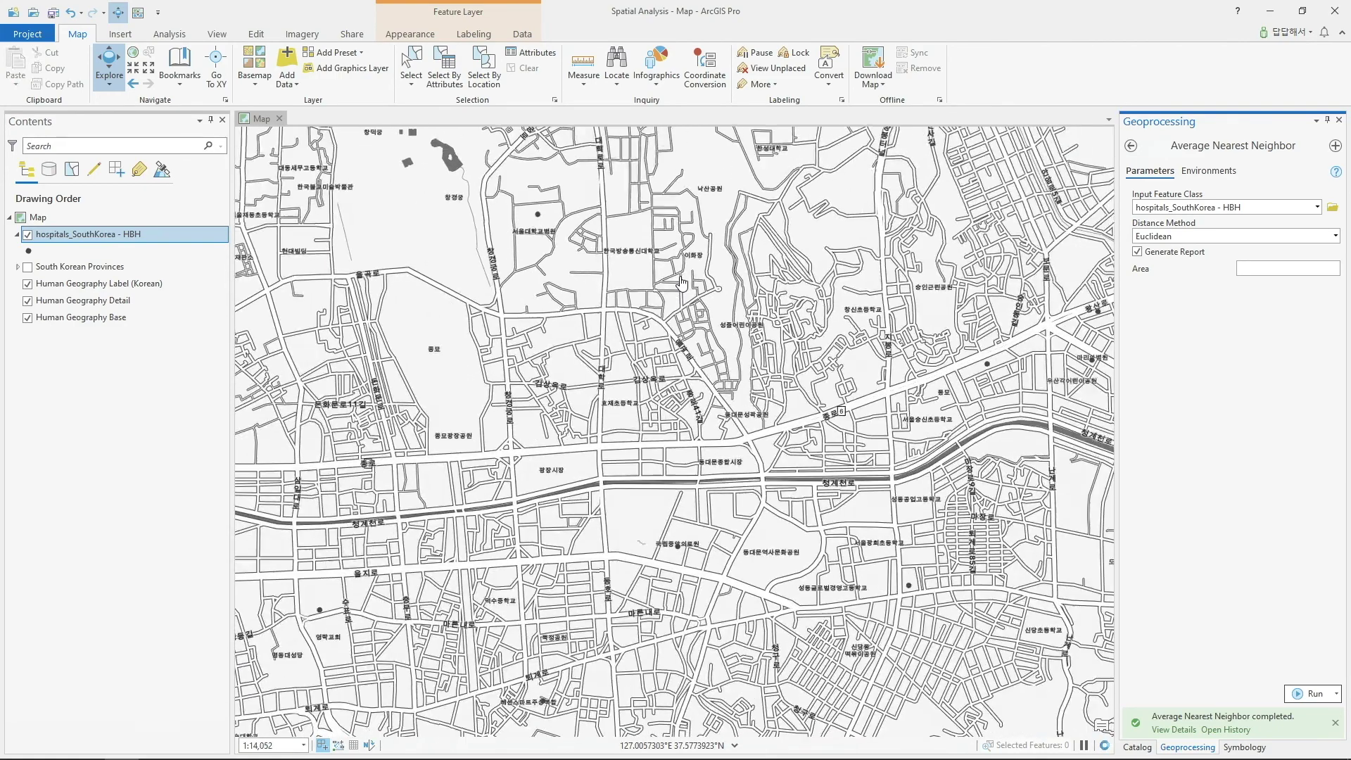
{"action": "scroll", "coordinate": [681, 283], "scroll_direction": "down", "scroll_amount": 3}
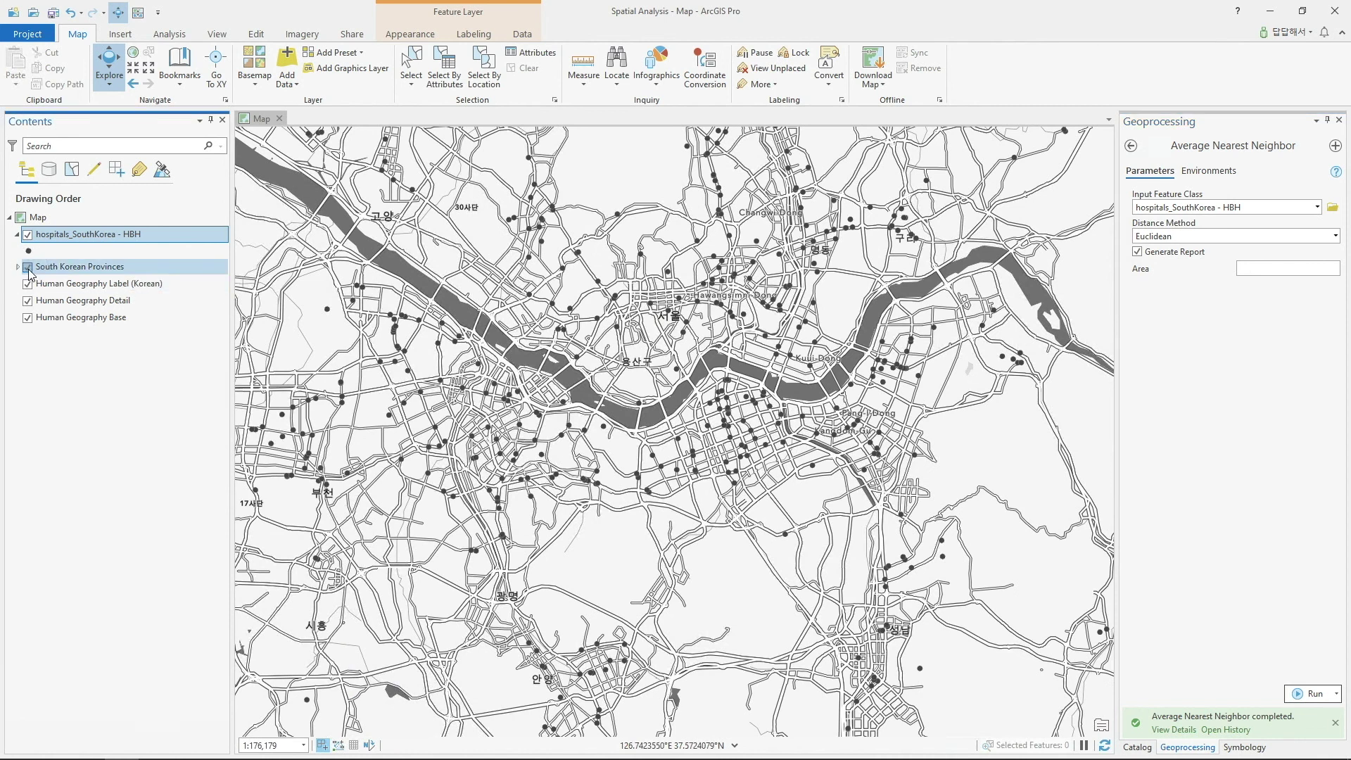
{"action": "left_click", "coordinate": [28, 267]}
{"action": "left_click", "coordinate": [411, 63]}
{"action": "left_click", "coordinate": [582, 234]}
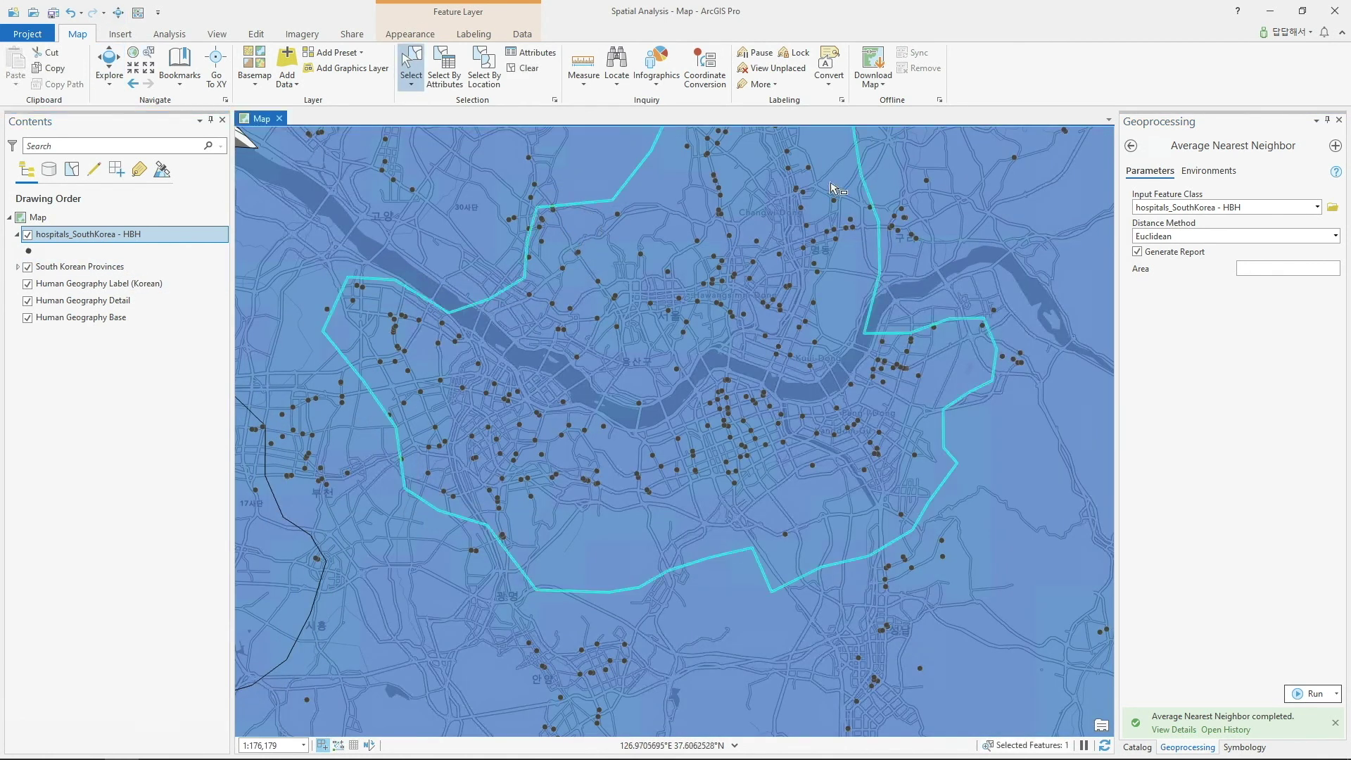
{"action": "left_click", "coordinate": [109, 65]}
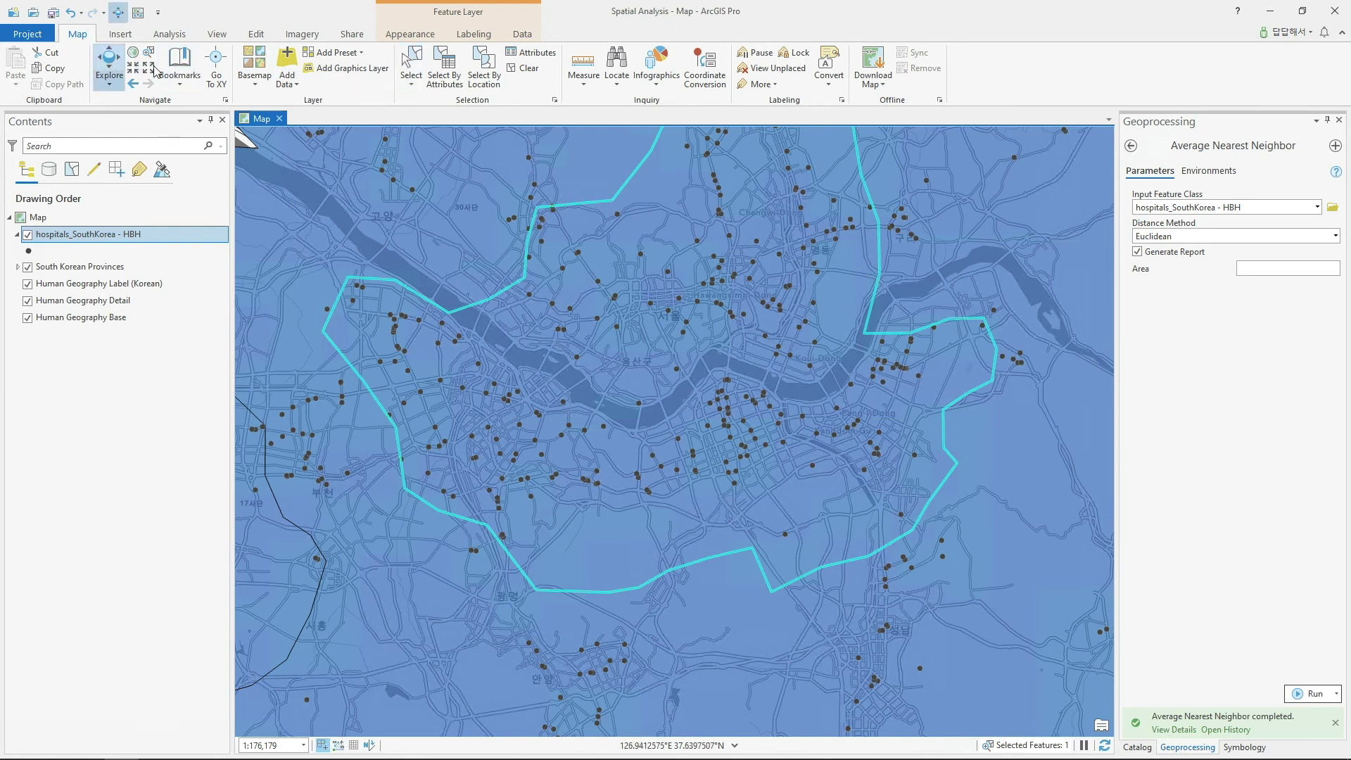
{"action": "left_click_drag", "start_coordinate": [652, 247], "coordinate": [621, 361]}
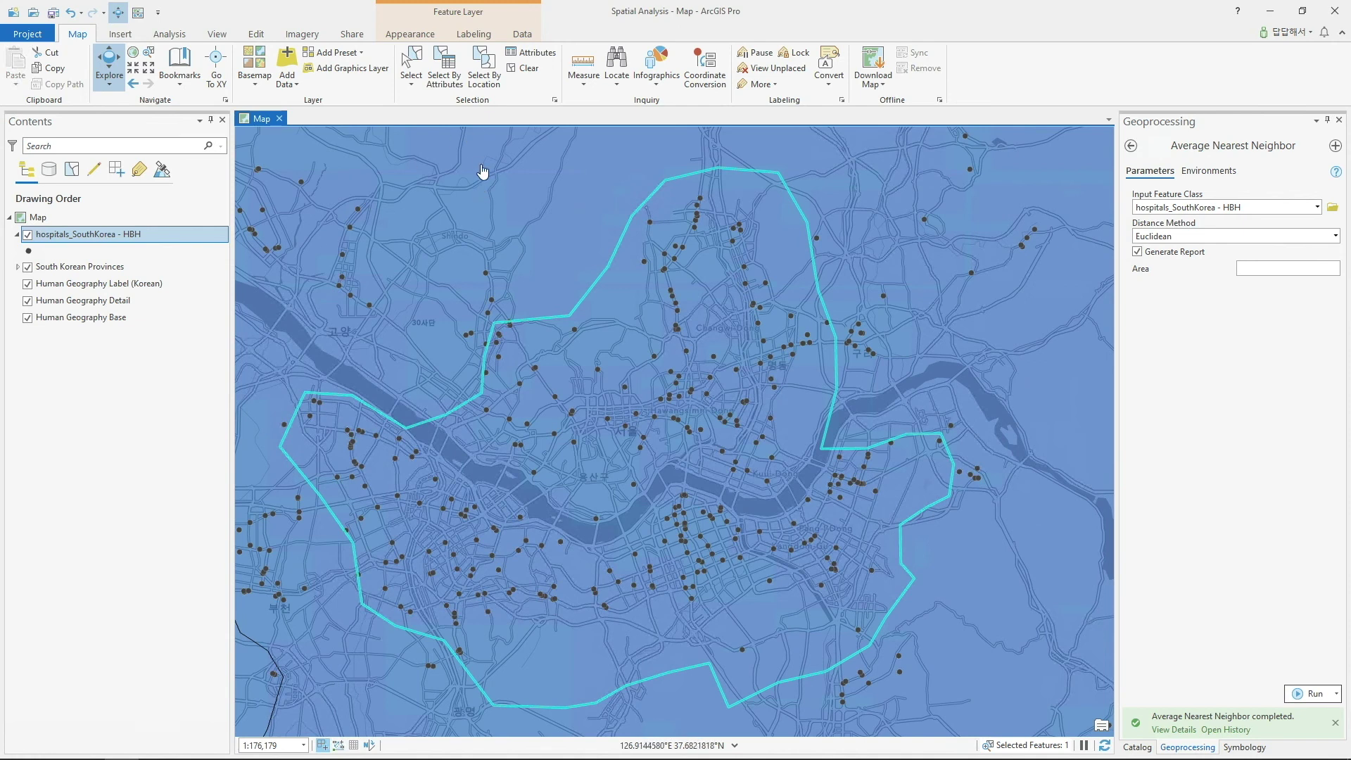
- Select by location the hospitals_SouthKorea - HBH points that intersect the selected polygon of South_Korean_Provinces_0, as a new selection
{"action": "left_click", "coordinate": [483, 69]}
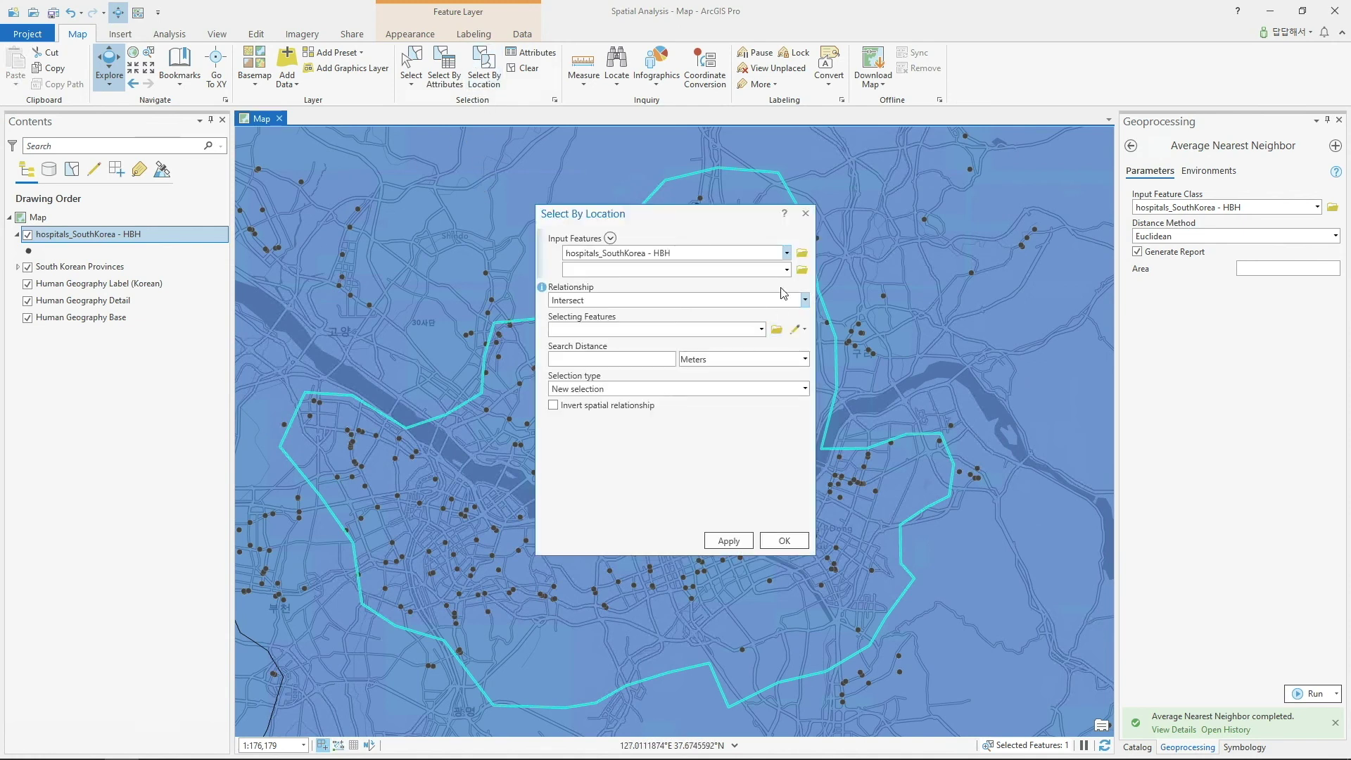
{"action": "left_click", "coordinate": [761, 329]}
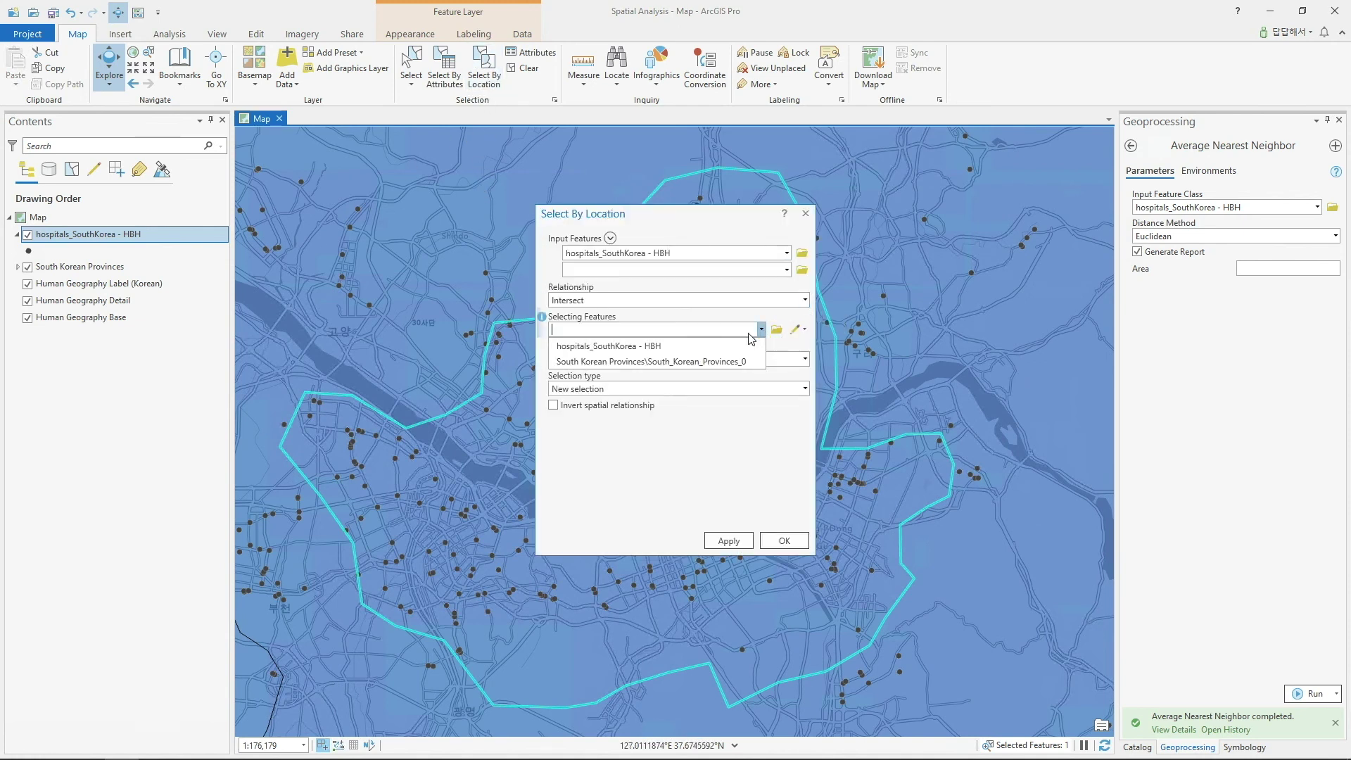
{"action": "left_click", "coordinate": [666, 362]}
{"action": "left_click", "coordinate": [785, 540]}
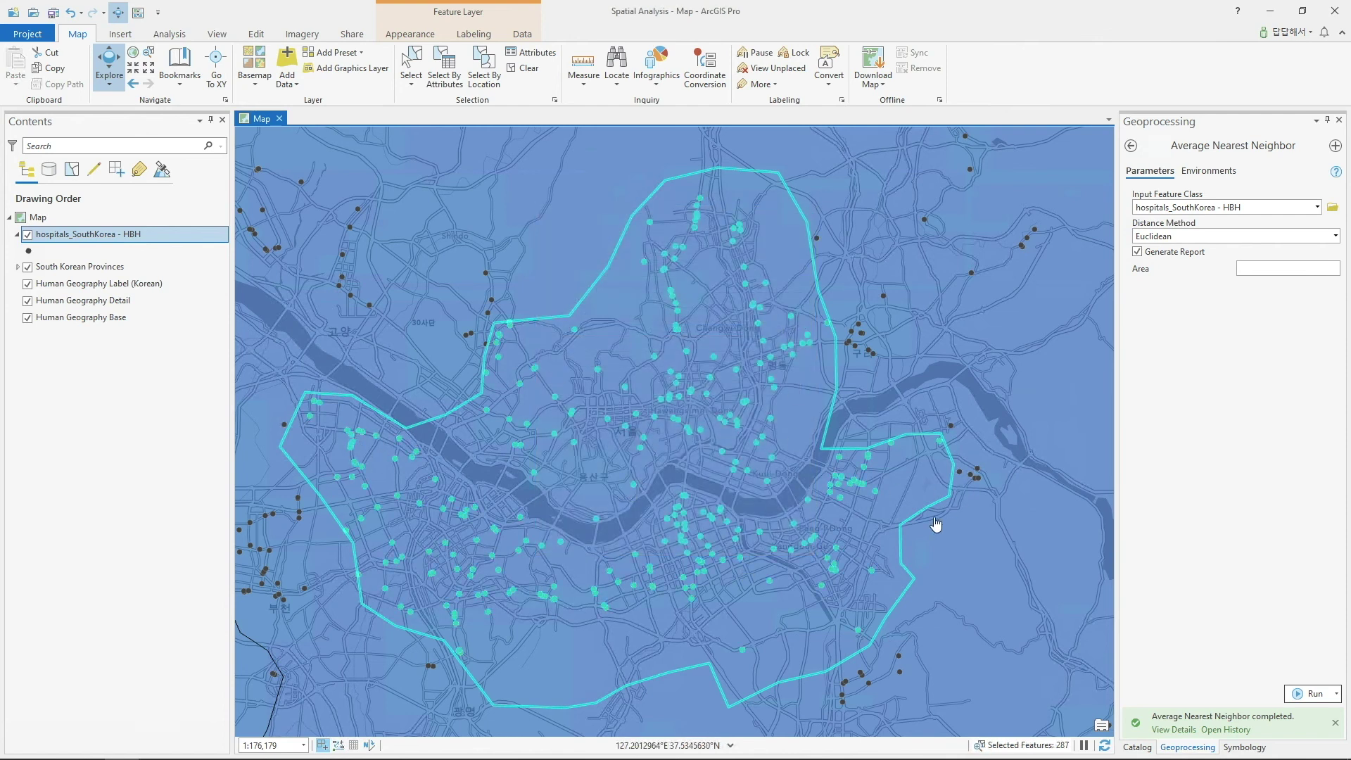
- Copy the Shape__Area value from the Seoul province's pop-up and close the pop-up
{"action": "left_click", "coordinate": [926, 495]}
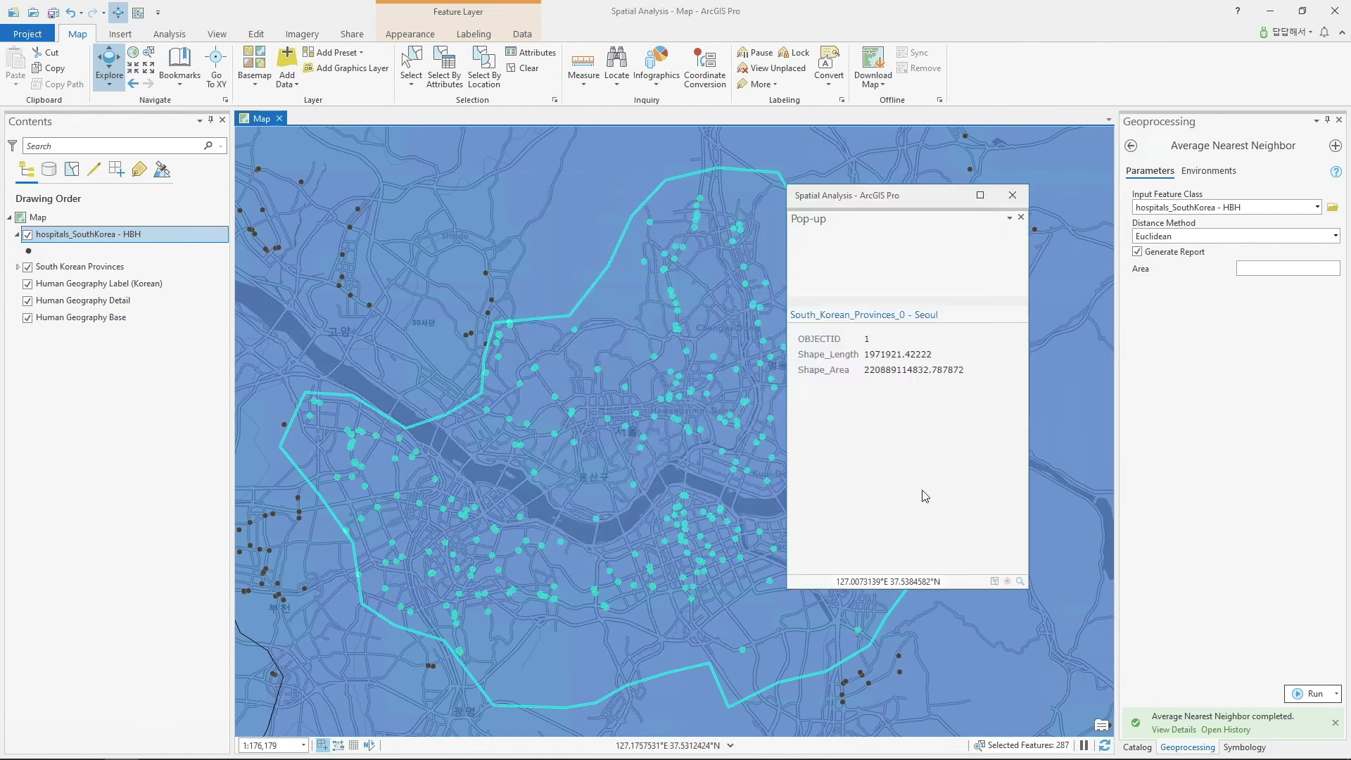
{"action": "left_click", "coordinate": [896, 365]}
{"action": "double_click", "coordinate": [897, 364]}
{"action": "right_click", "coordinate": [907, 364]}
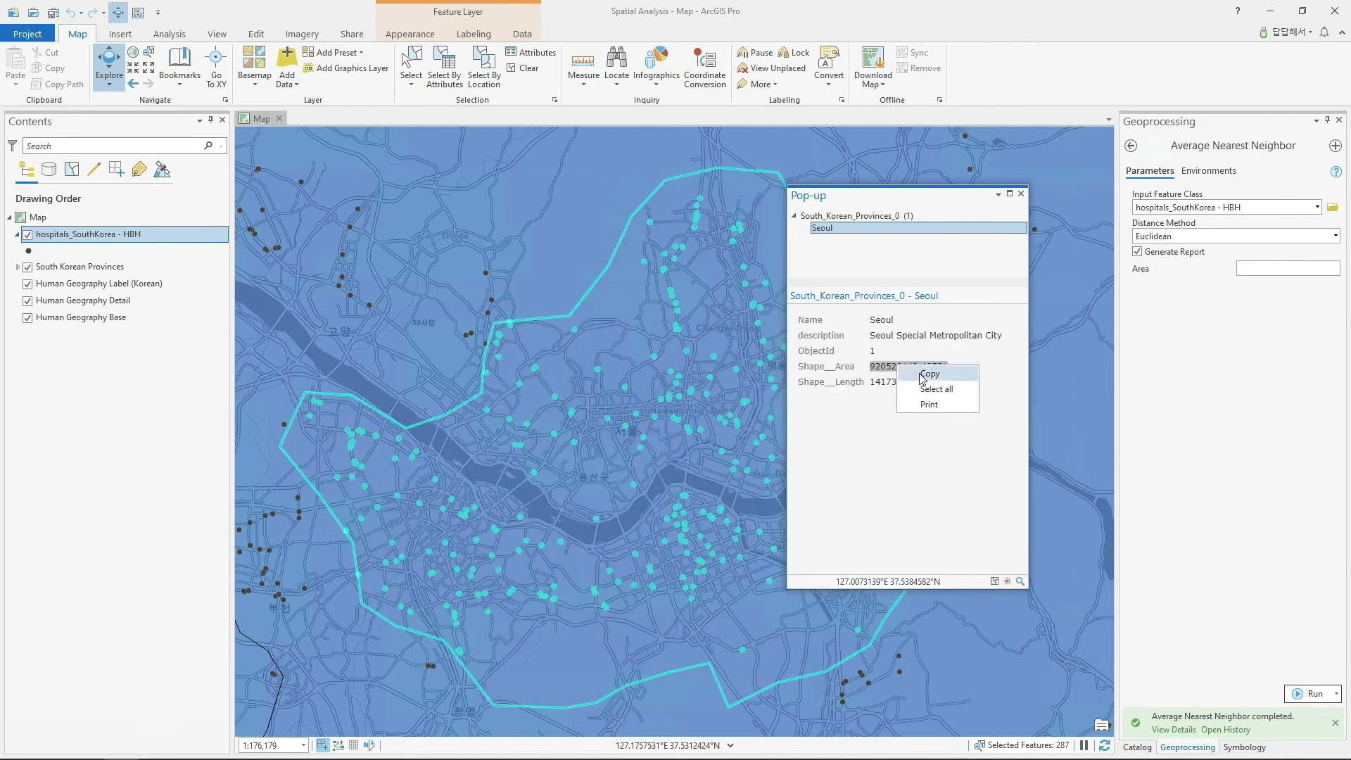
{"action": "left_click", "coordinate": [924, 381]}
{"action": "left_click", "coordinate": [1021, 193]}
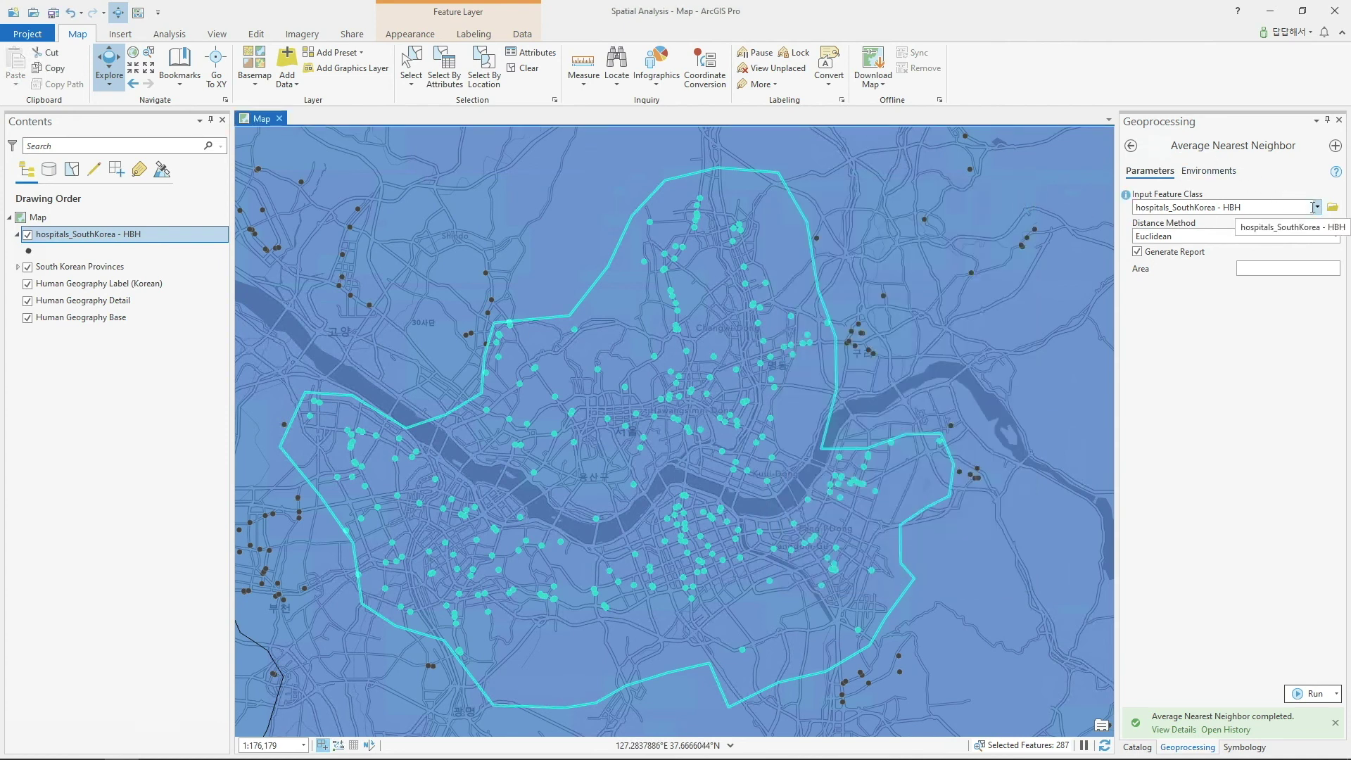
- Set the Average Nearest Neighbor area to 920528142.40721, run the tool on the selected hospitals, and open the run details
{"action": "right_click", "coordinate": [1271, 272]}
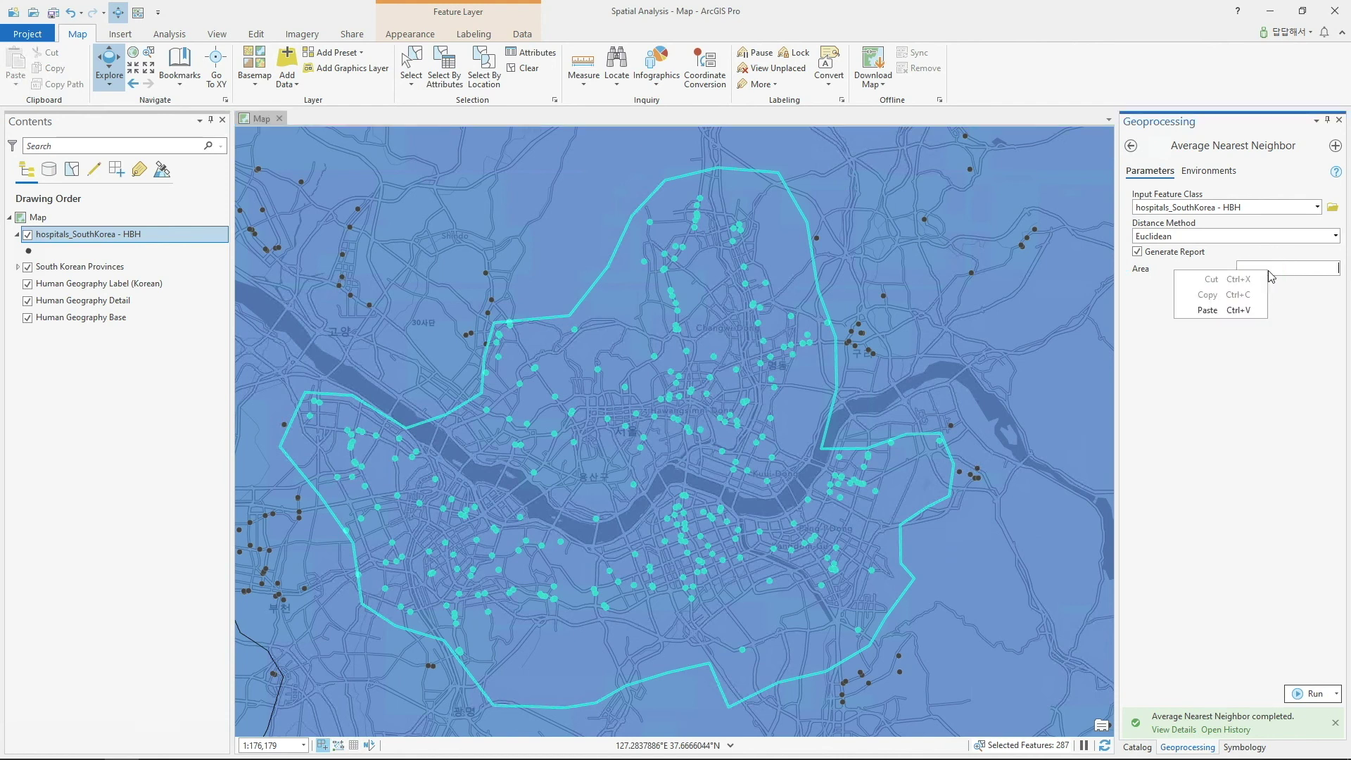
{"action": "left_click", "coordinate": [1223, 310]}
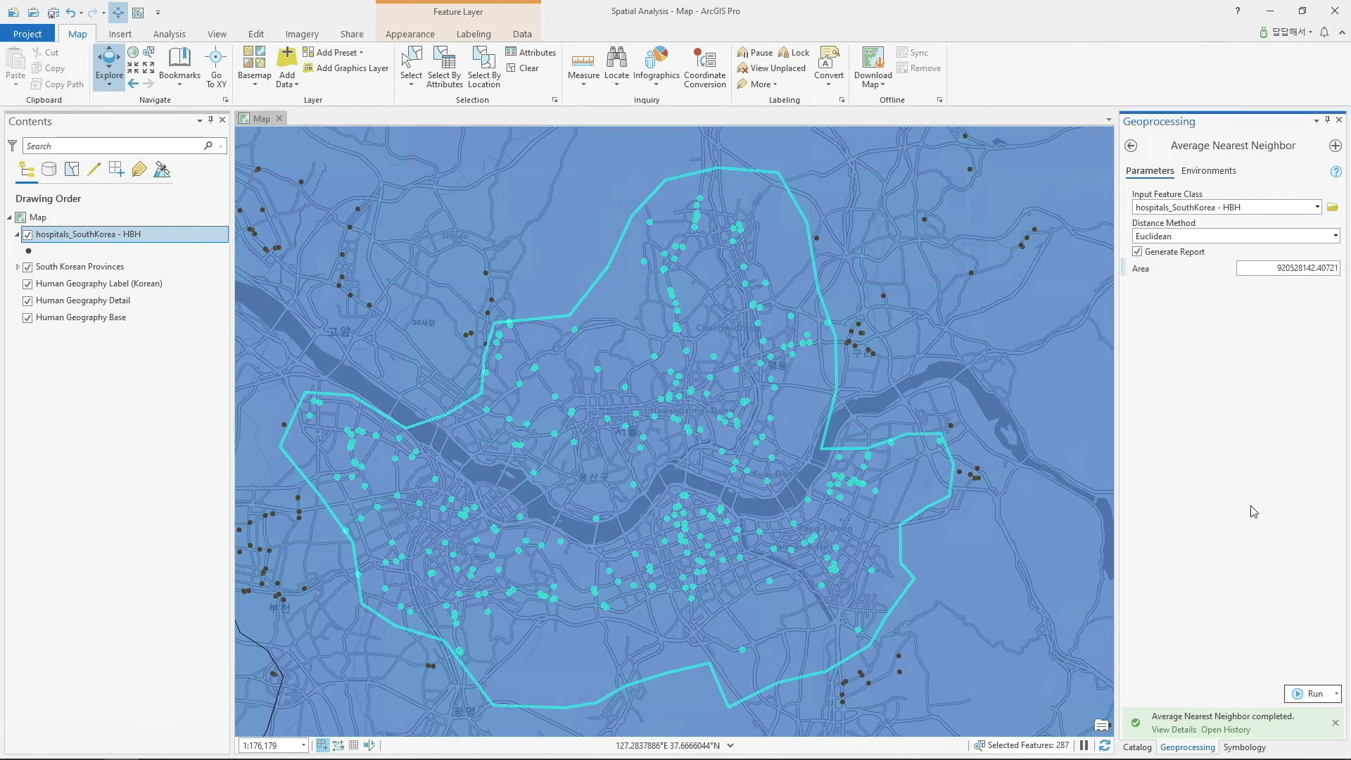
{"action": "left_click", "coordinate": [1306, 694]}
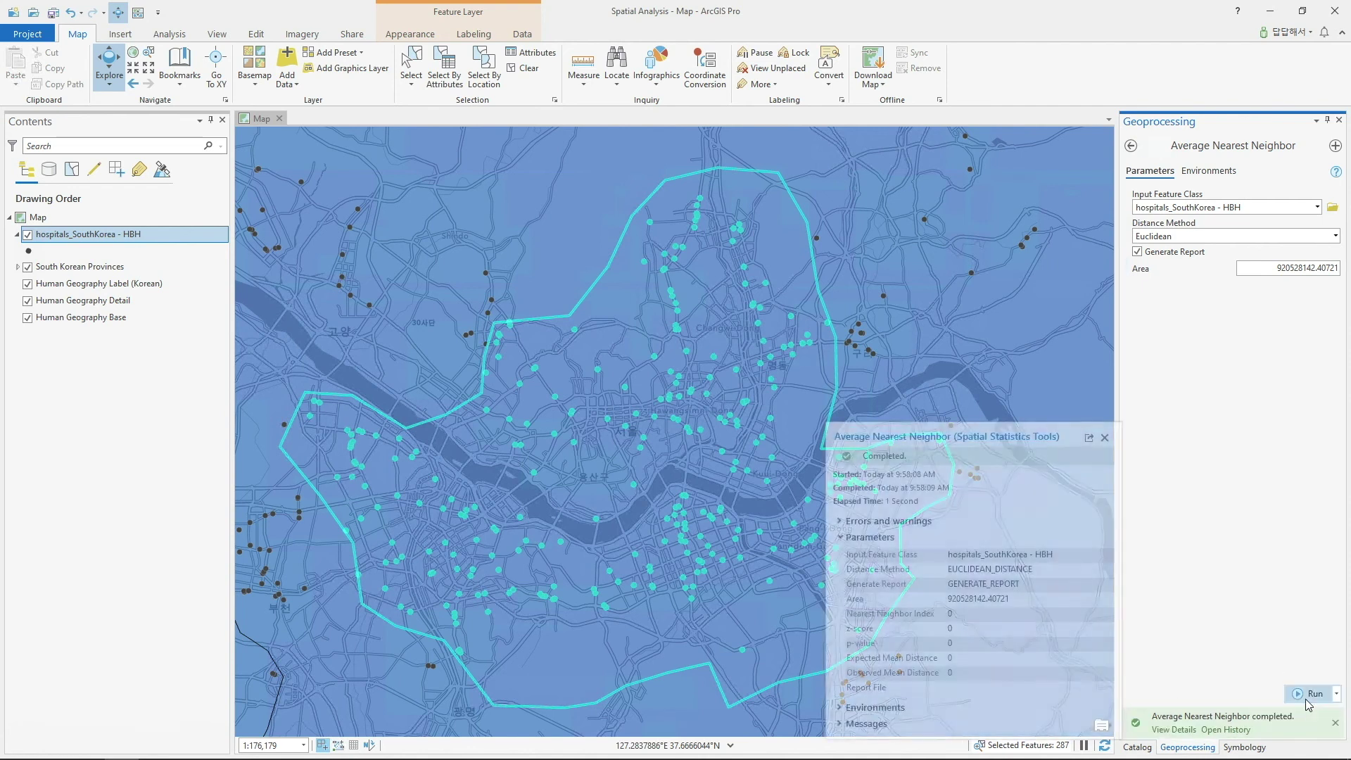
{"action": "left_click", "coordinate": [1173, 730]}
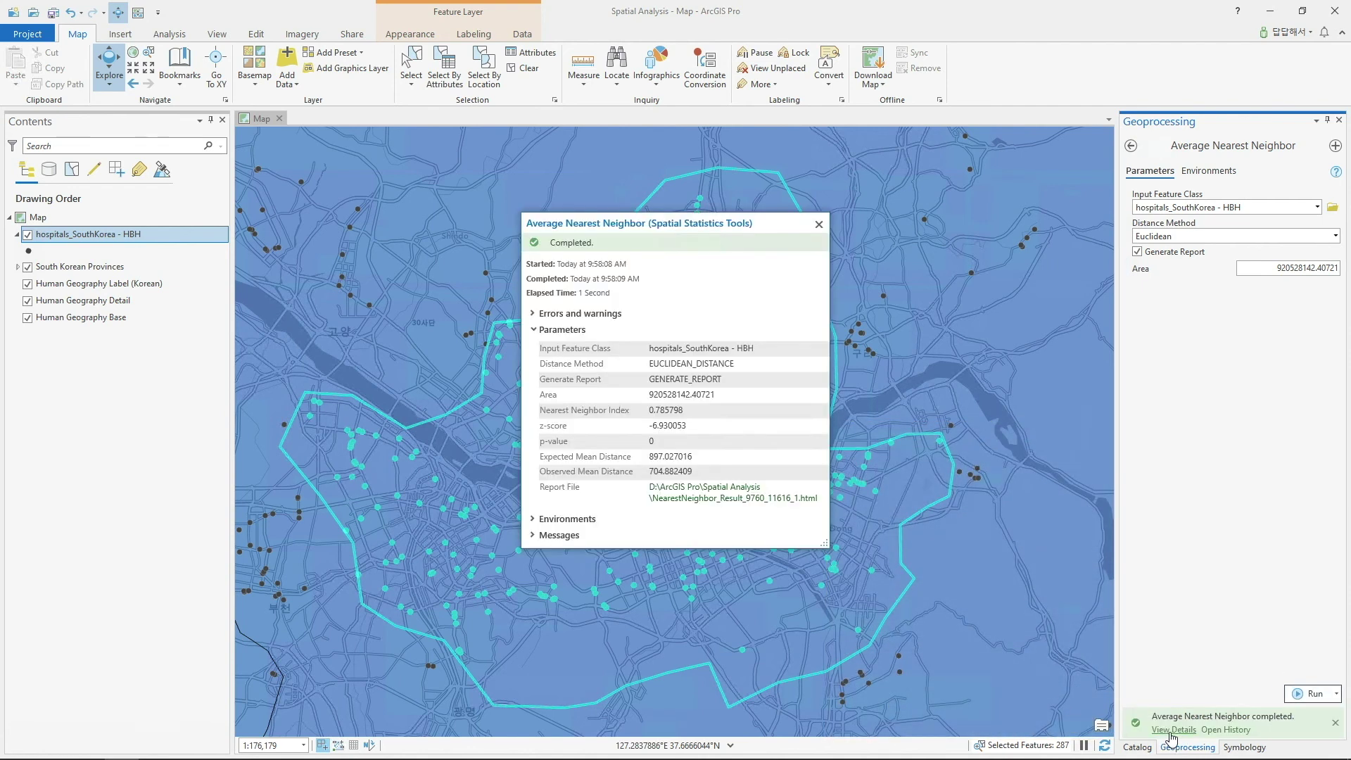
- Open the Seoul hospitals' nearest neighbor report, compare it with the nationwide report, and examine its observed mean distance
{"action": "left_click", "coordinate": [741, 499]}
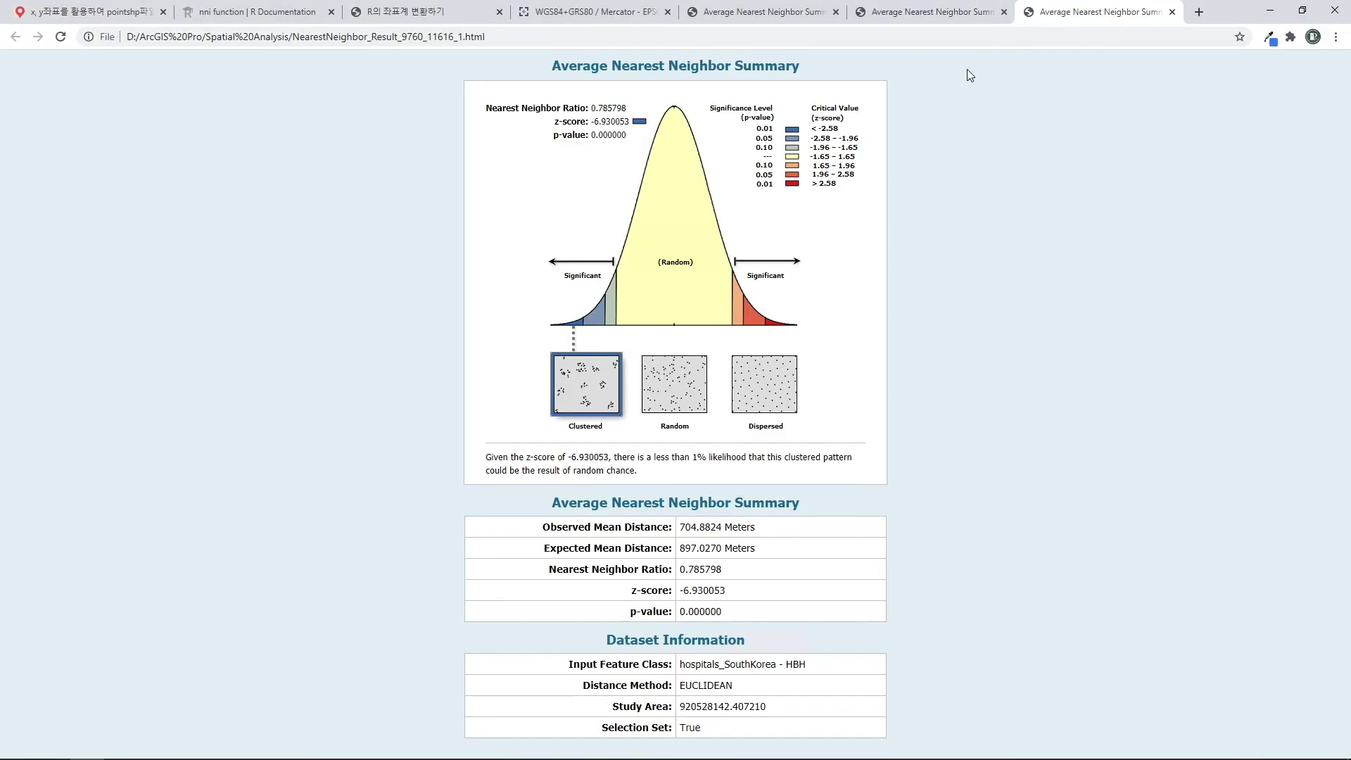
{"action": "left_click", "coordinate": [956, 20]}
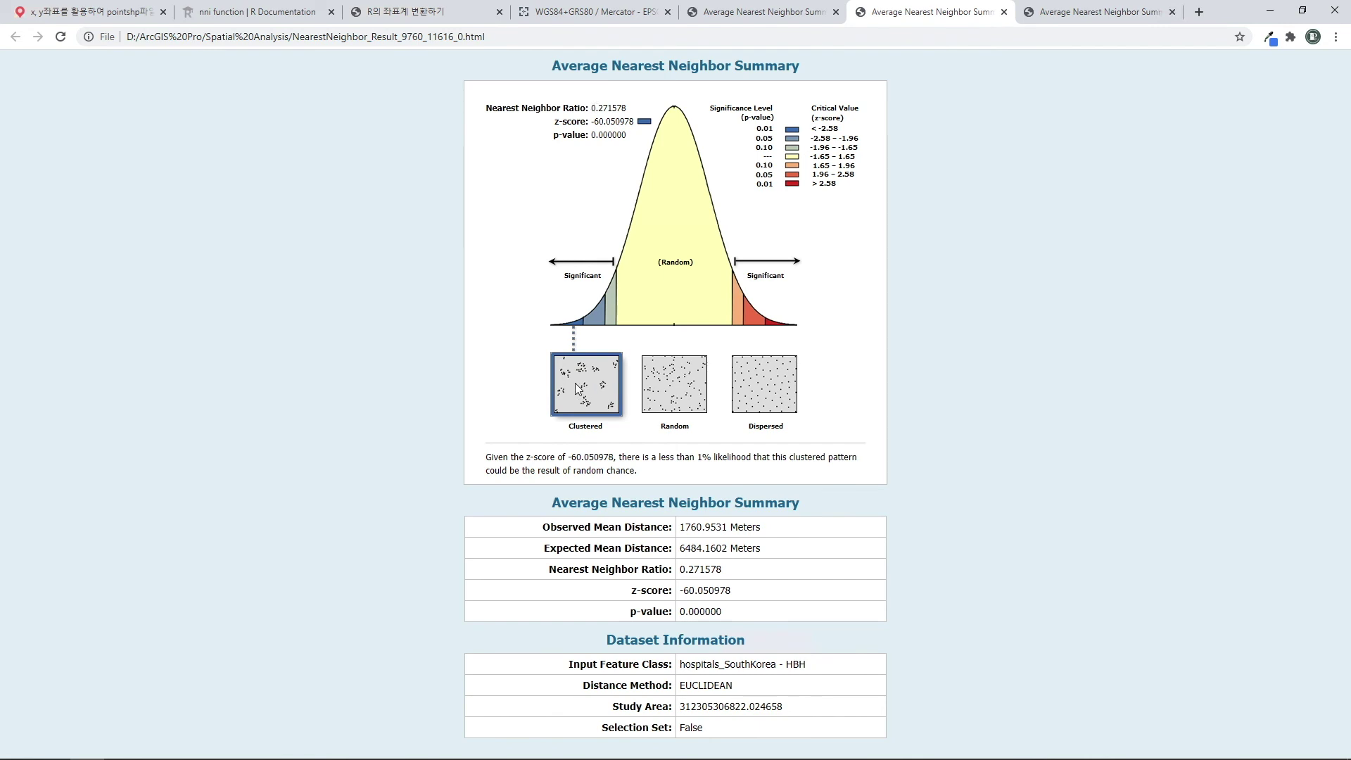
{"action": "left_click", "coordinate": [1063, 20]}
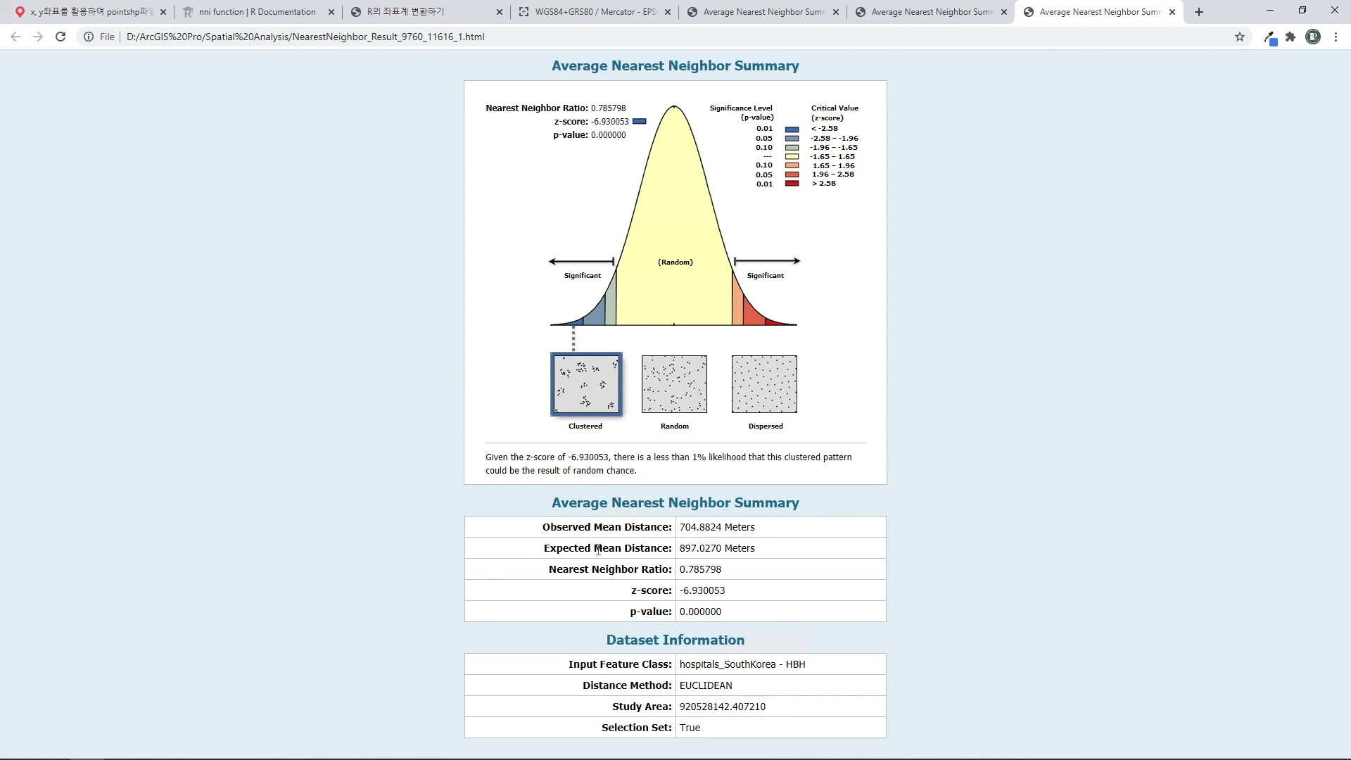
{"action": "mouse_move", "coordinate": [680, 528]}
{"action": "left_mouse_down"}
{"action": "mouse_move", "coordinate": [701, 527]}
{"action": "mouse_move", "coordinate": [700, 546]}
{"action": "mouse_move", "coordinate": [688, 519]}
{"action": "left_mouse_up"}
{"action": "left_click", "coordinate": [701, 527]}
{"action": "left_click", "coordinate": [678, 533]}
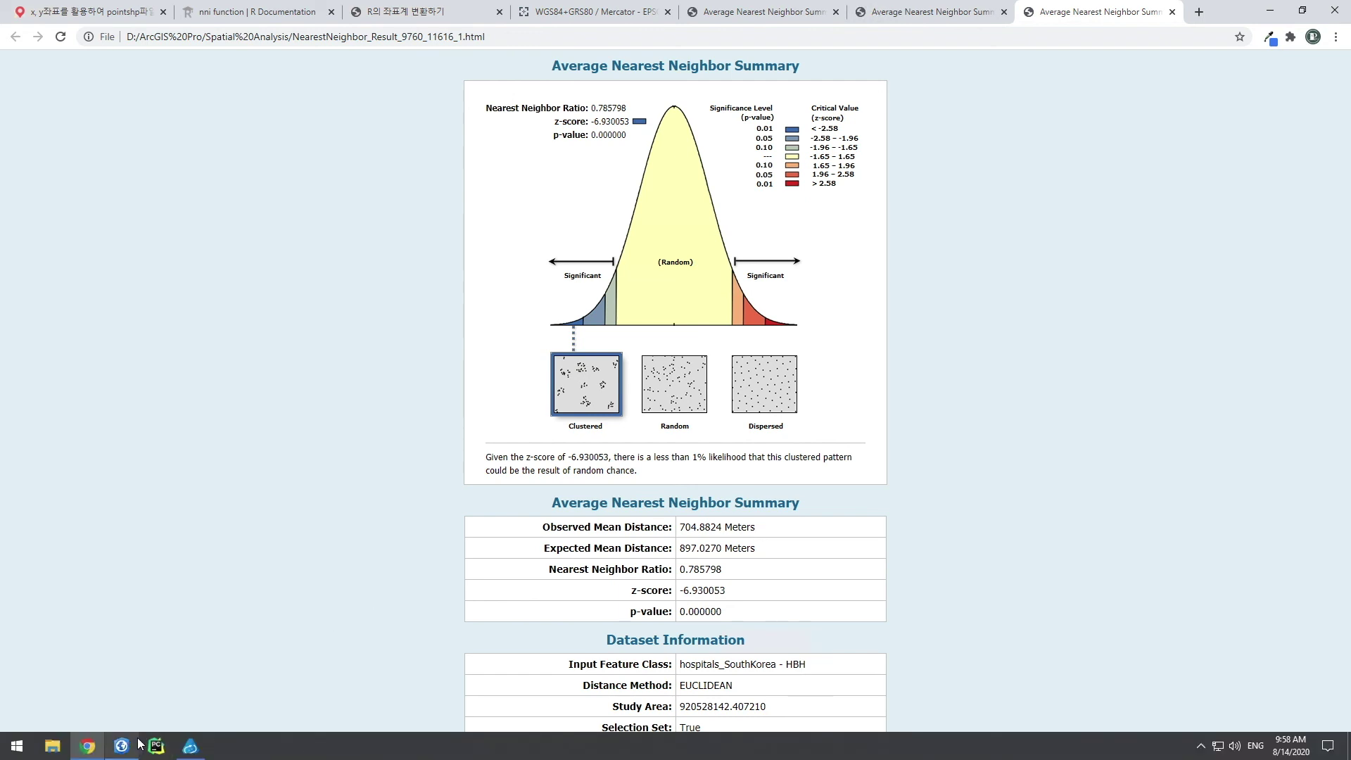
- Switch back to ArcGIS Pro, close the run details, and select the Daegu province polygon on the map
{"action": "left_click", "coordinate": [123, 748]}
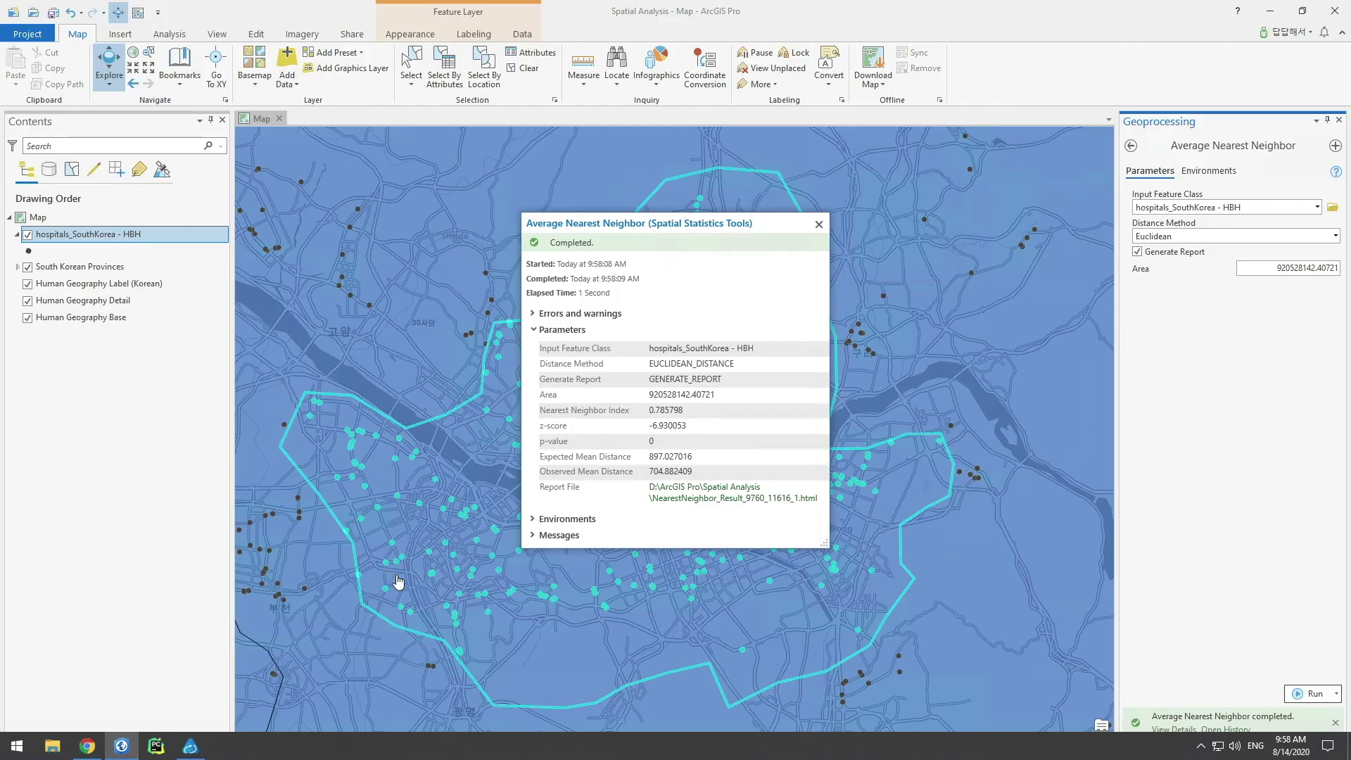
{"action": "left_click", "coordinate": [818, 225]}
{"action": "scroll", "coordinate": [745, 537], "scroll_direction": "down", "scroll_amount": 5}
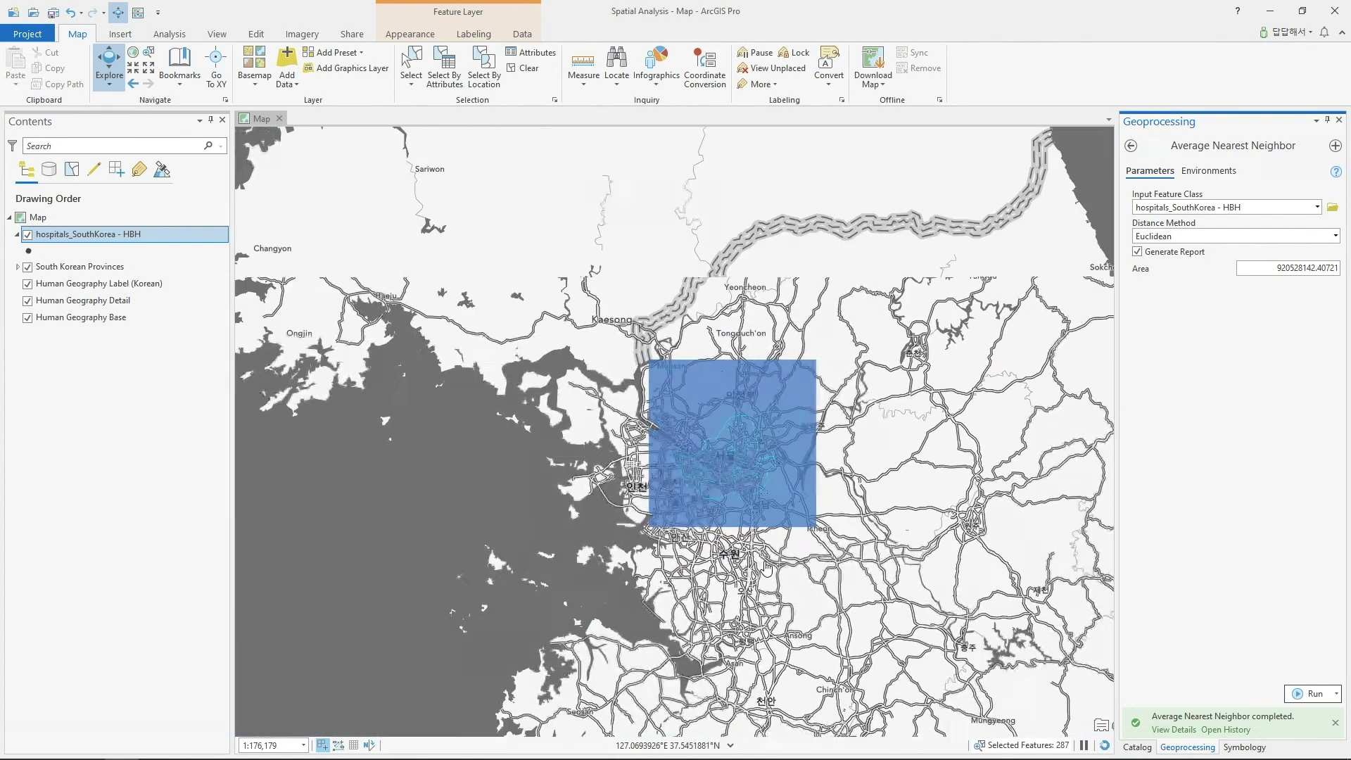
{"action": "left_click_drag", "start_coordinate": [765, 565], "coordinate": [631, 151]}
{"action": "left_click_drag", "start_coordinate": [800, 467], "coordinate": [752, 358]}
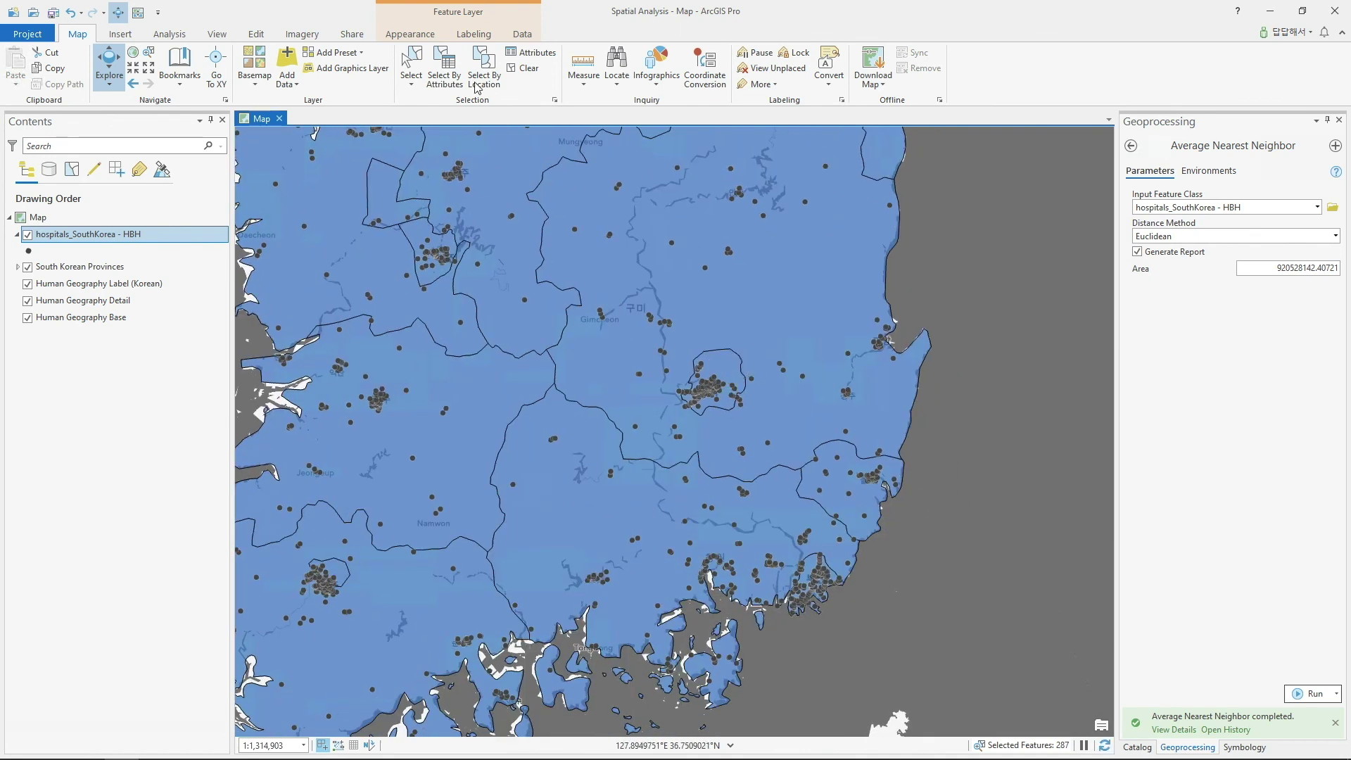
{"action": "left_click", "coordinate": [411, 67]}
{"action": "left_click", "coordinate": [739, 364]}
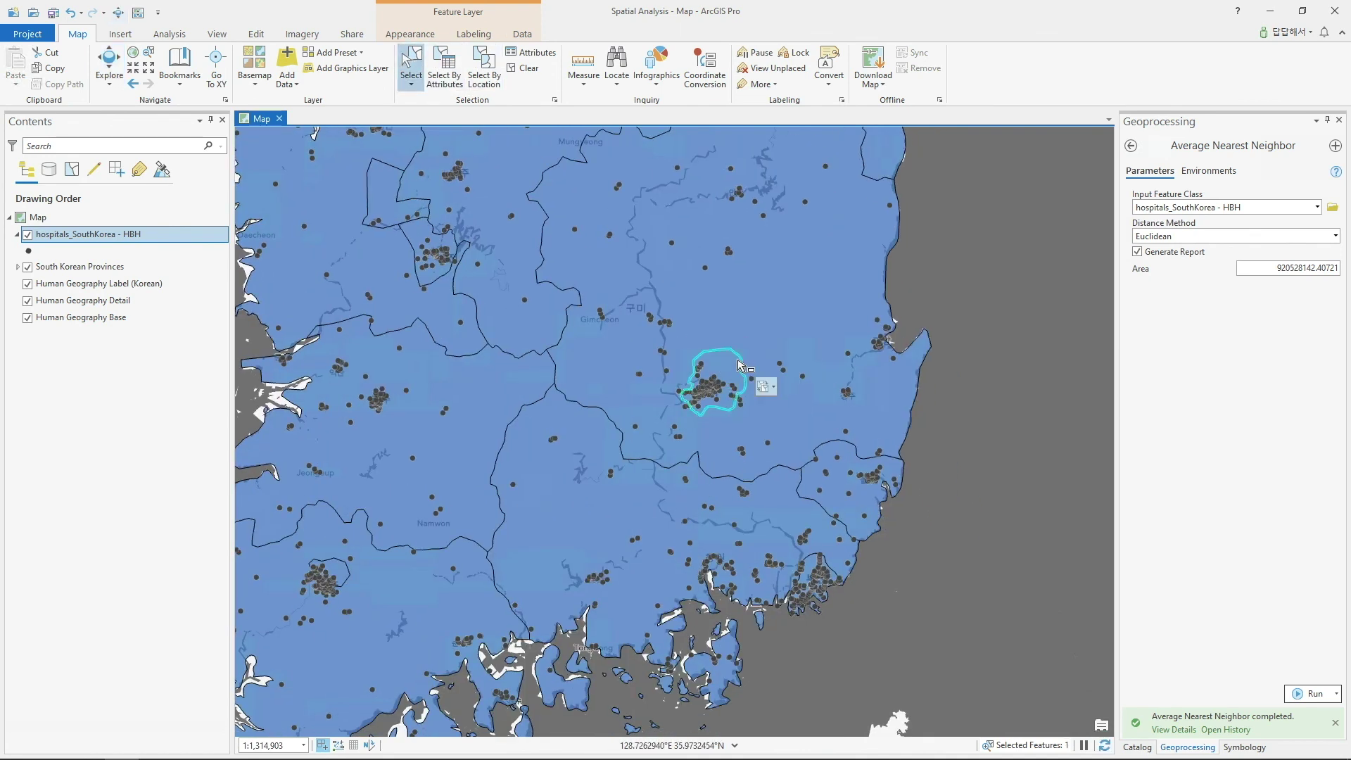
- Select by location the hospitals_SouthKorea - HBH points that intersect the selected Daegu polygon of South_Korean_Provinces_0, as a new selection
{"action": "left_click", "coordinate": [484, 70]}
{"action": "left_click", "coordinate": [761, 329]}
{"action": "left_click", "coordinate": [715, 362]}
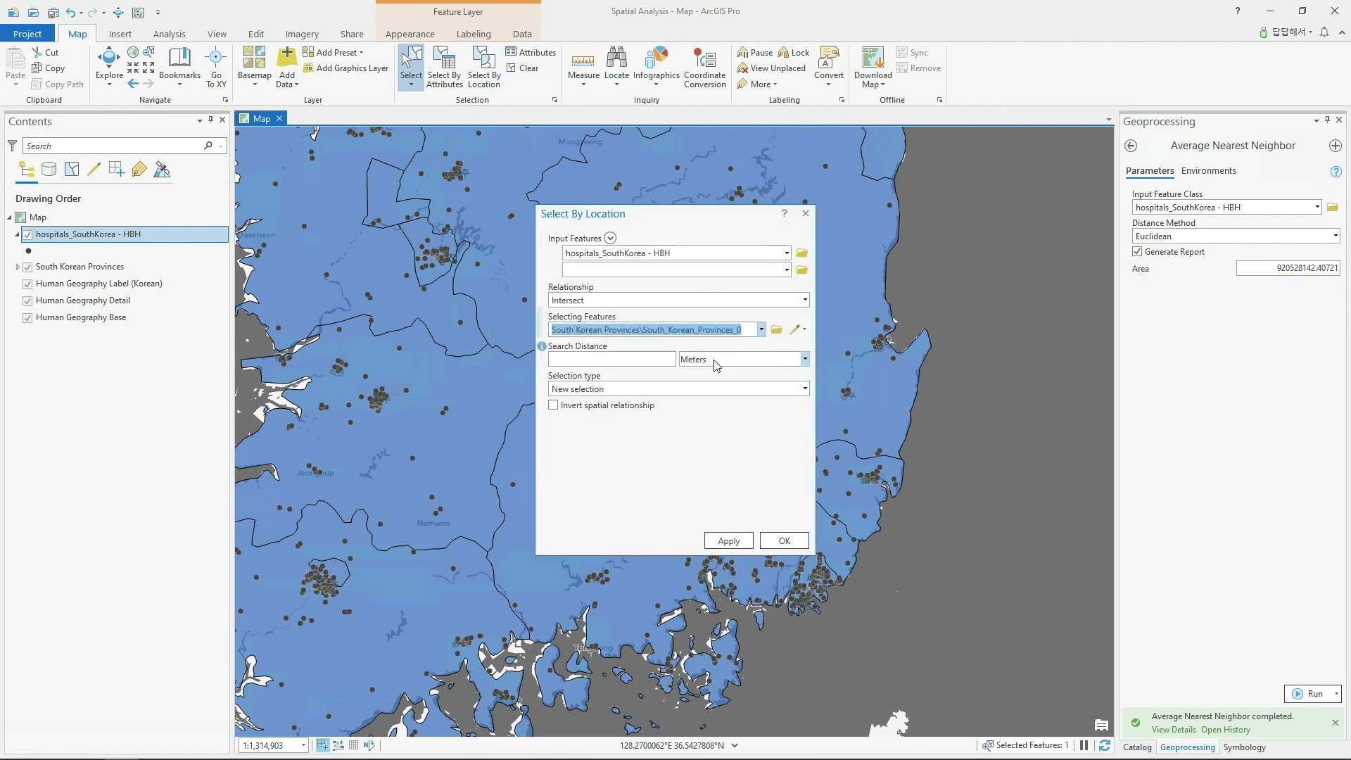
{"action": "left_click", "coordinate": [784, 540]}
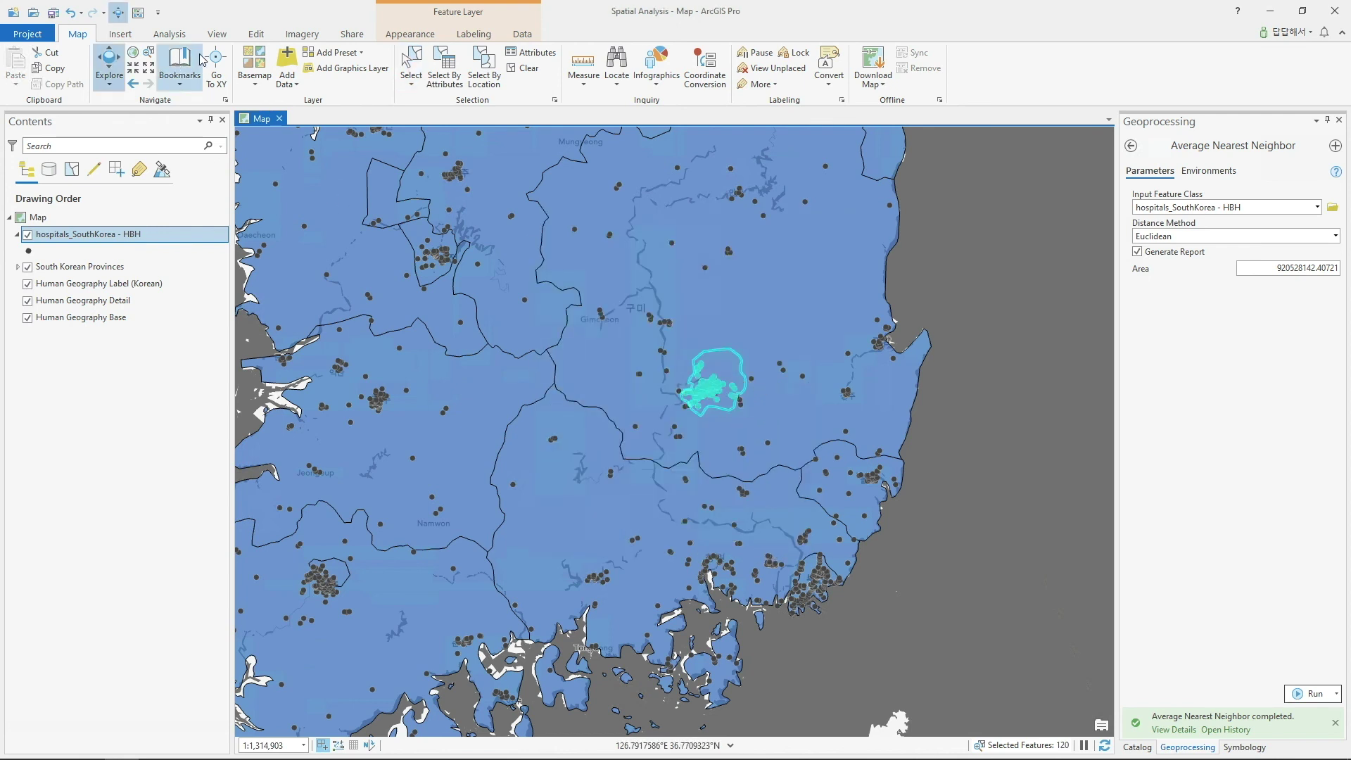
- Copy the Shape__Area value from the Daegu province's pop-up and close the pop-up
{"action": "left_click", "coordinate": [721, 363]}
{"action": "double_click", "coordinate": [934, 367]}
{"action": "key", "text": "ctrl+c"}
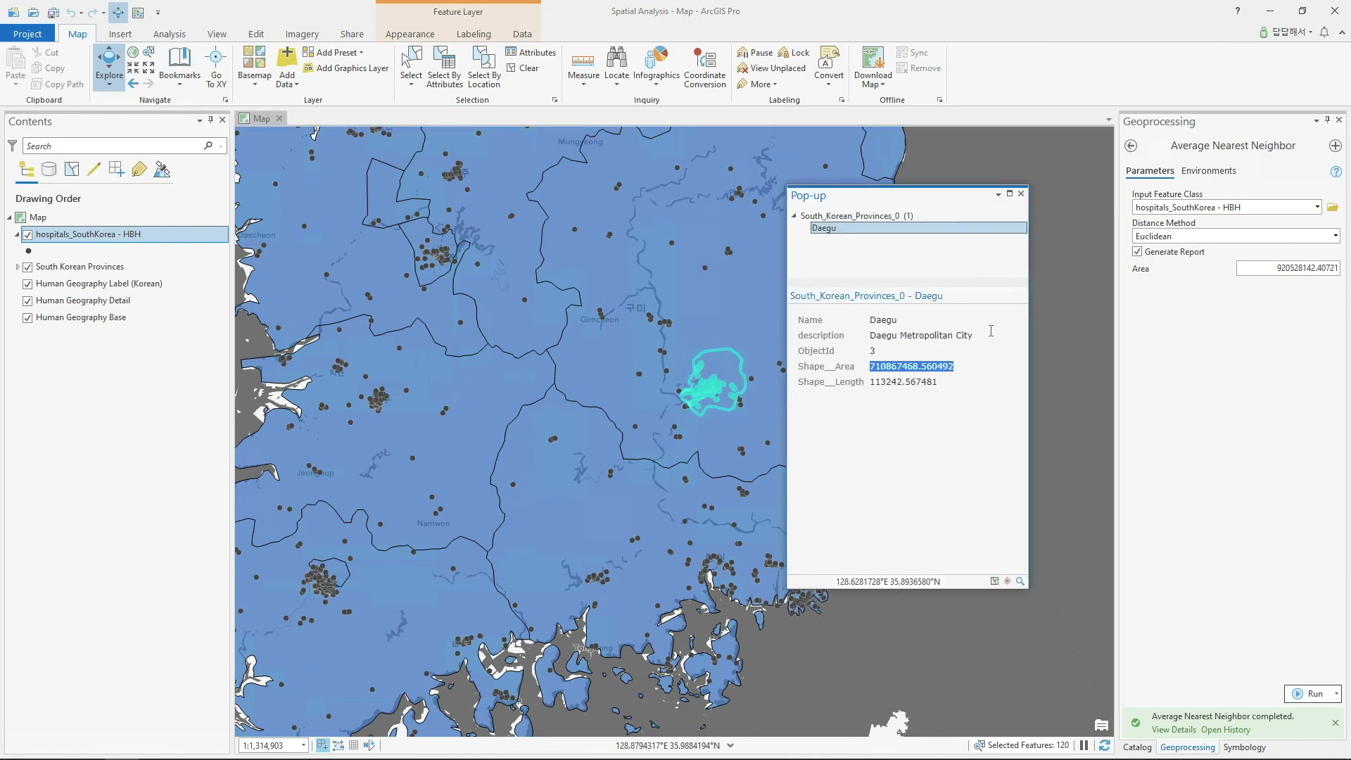
{"action": "left_click", "coordinate": [1021, 193]}
- Set the Average Nearest Neighbor area to 710867468.560492, run the tool on the selected Daegu hospitals, and open the run details
{"action": "double_click", "coordinate": [1272, 268]}
{"action": "key", "text": "BackSpace"}
{"action": "key", "text": "ctrl+v"}
{"action": "key", "text": "Delete"}
{"action": "key", "text": "Delete"}
{"action": "key", "text": "Delete"}
{"action": "key", "text": "Delete"}
{"action": "key", "text": "Delete"}
{"action": "key", "text": "Delete"}
{"action": "left_click", "coordinate": [1313, 694]}
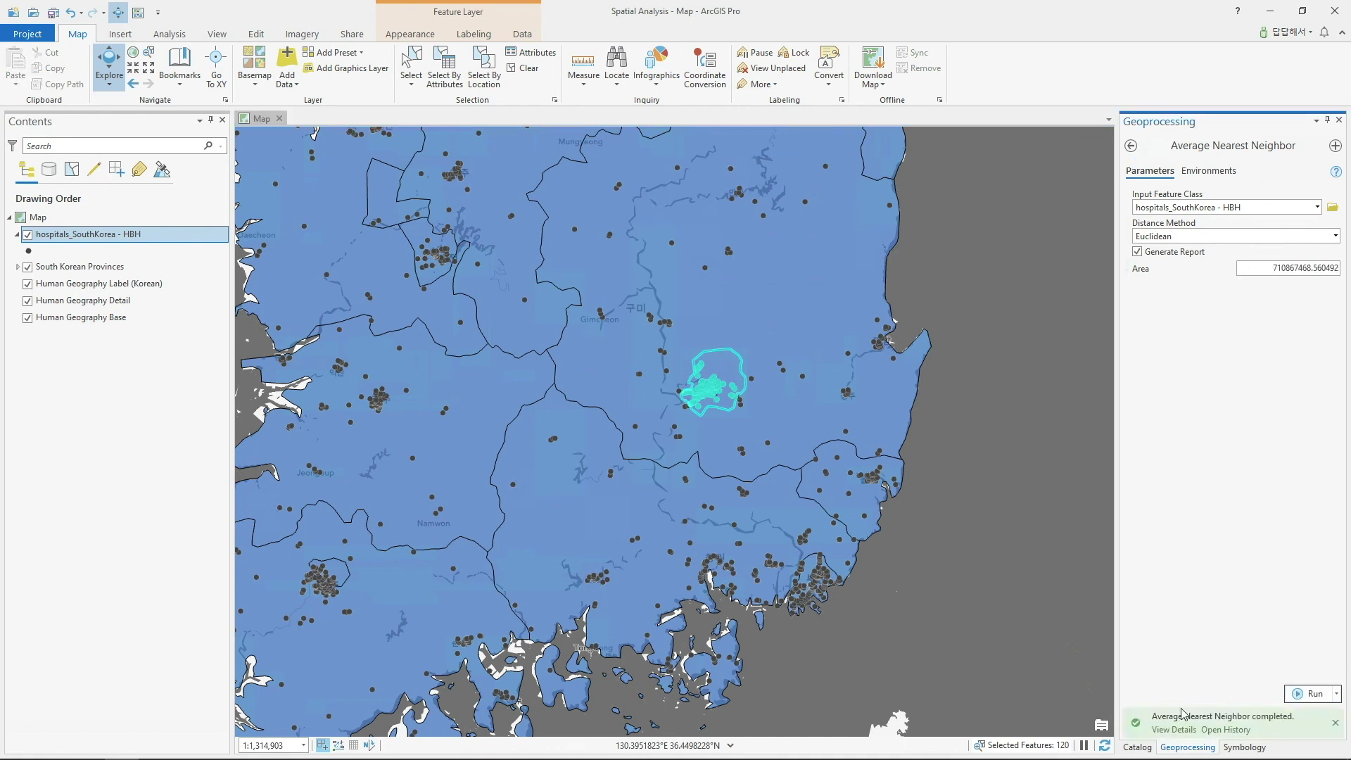
{"action": "left_click", "coordinate": [1180, 730]}
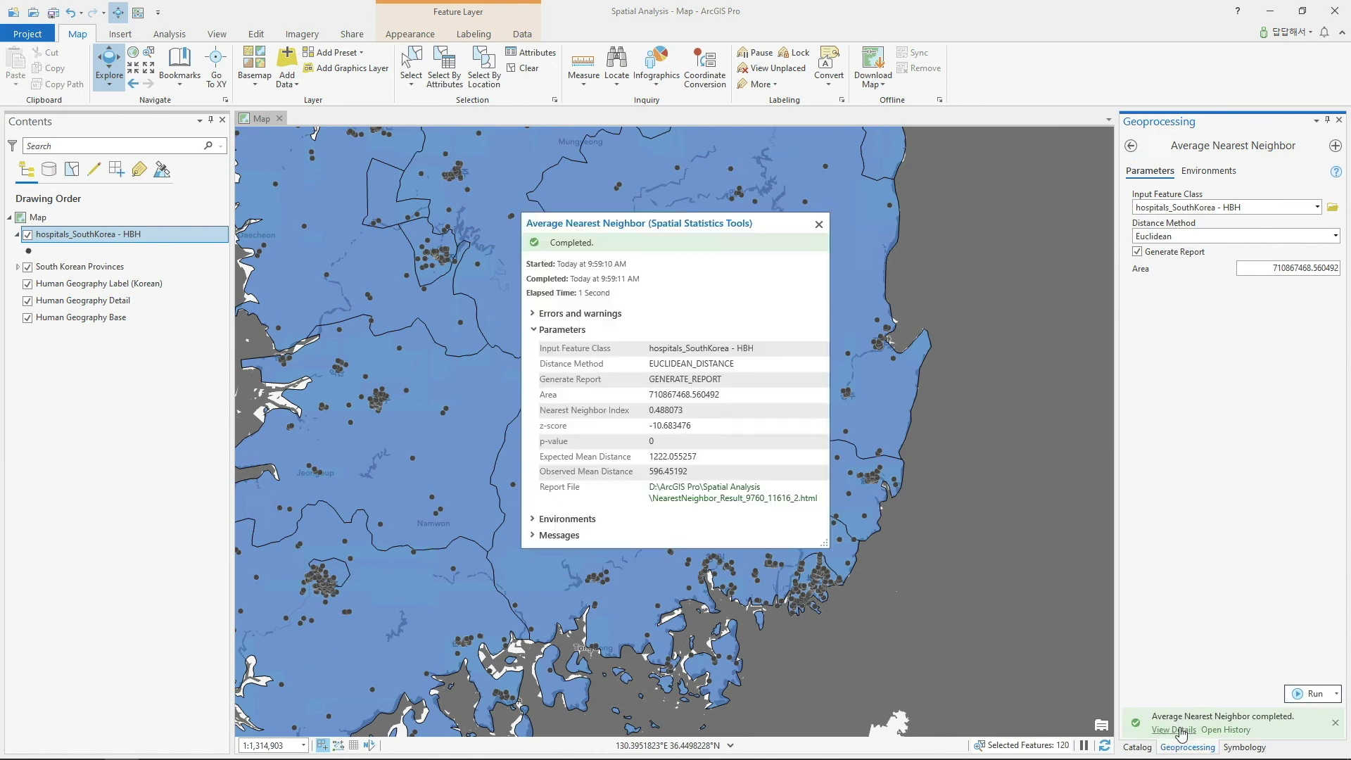
- Open the Daegu hospitals' nearest neighbor report and compare it with the Seoul report
{"action": "left_click", "coordinate": [791, 501]}
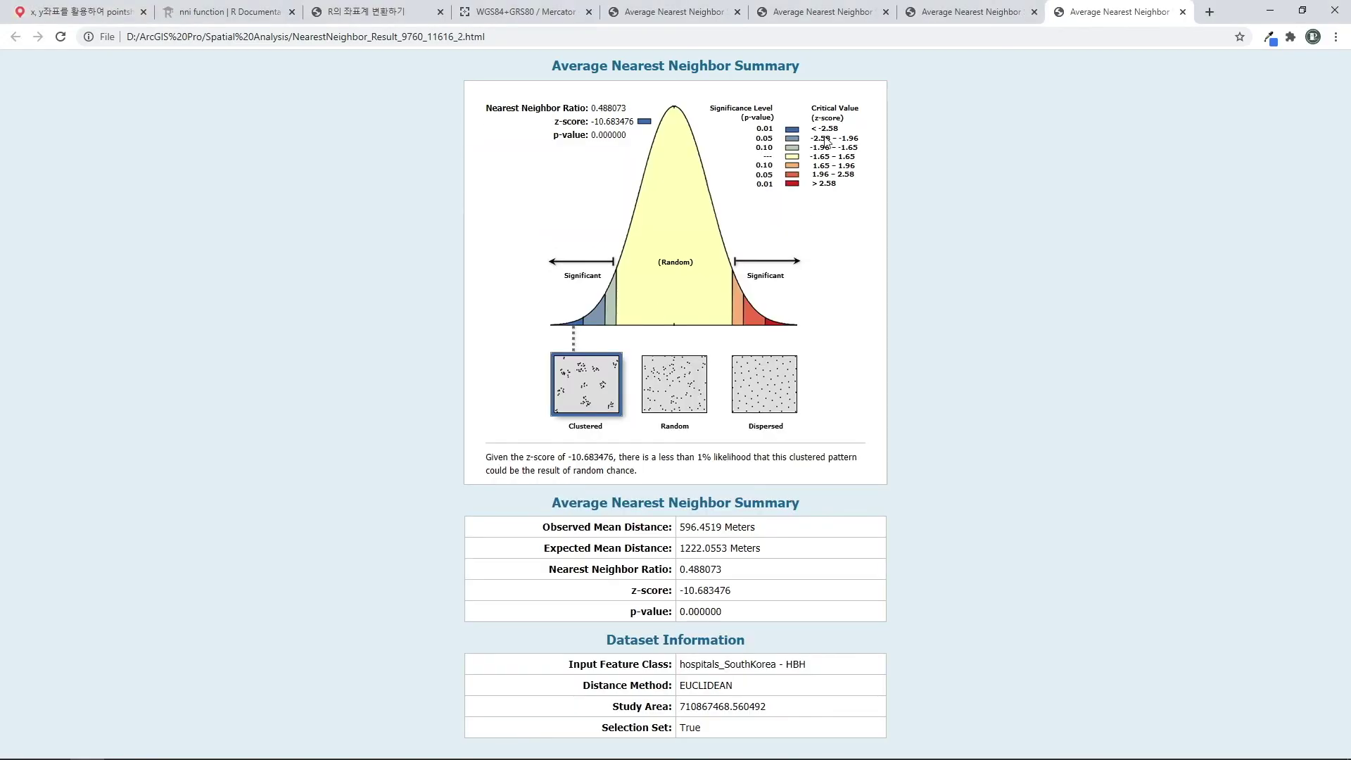
{"action": "left_click", "coordinate": [984, 19]}
{"action": "left_click", "coordinate": [1095, 17]}
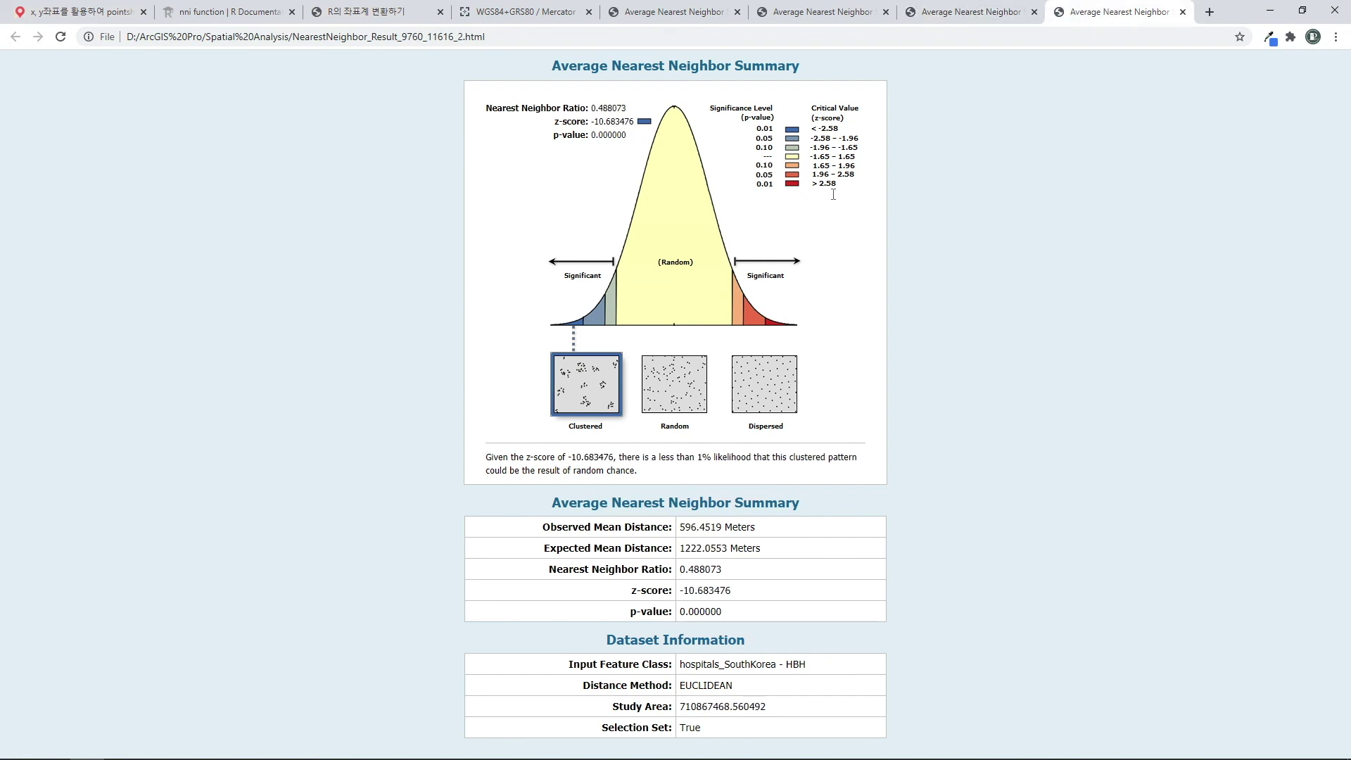